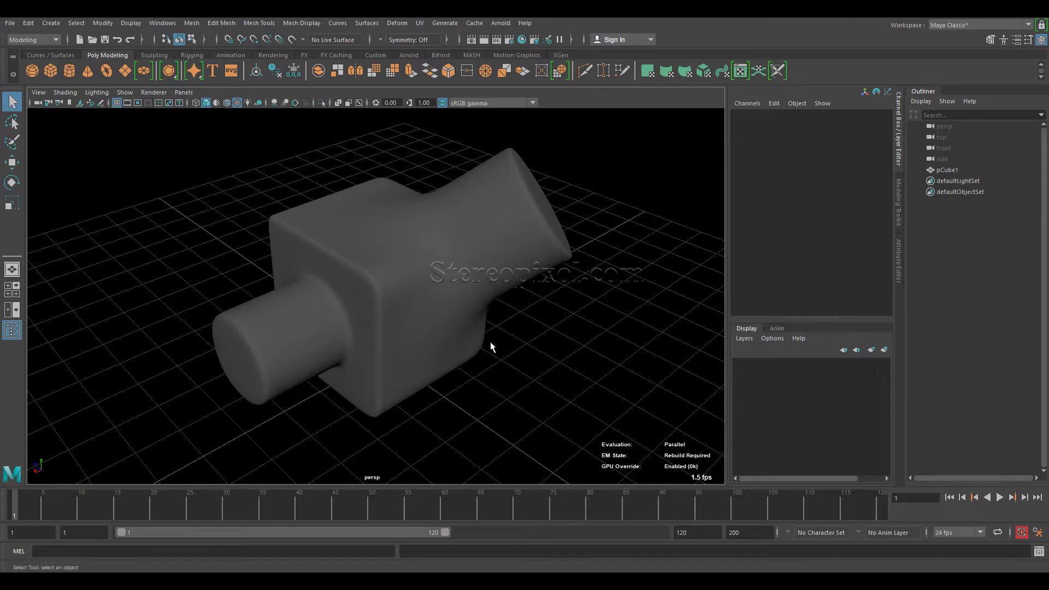
- Examine the smoothed block and its two cylindrical extrusions from several angles, including its wireframe
{"action": "left_click_drag", "start_coordinate": [492, 346], "coordinate": [454, 308], "text": "alt"}
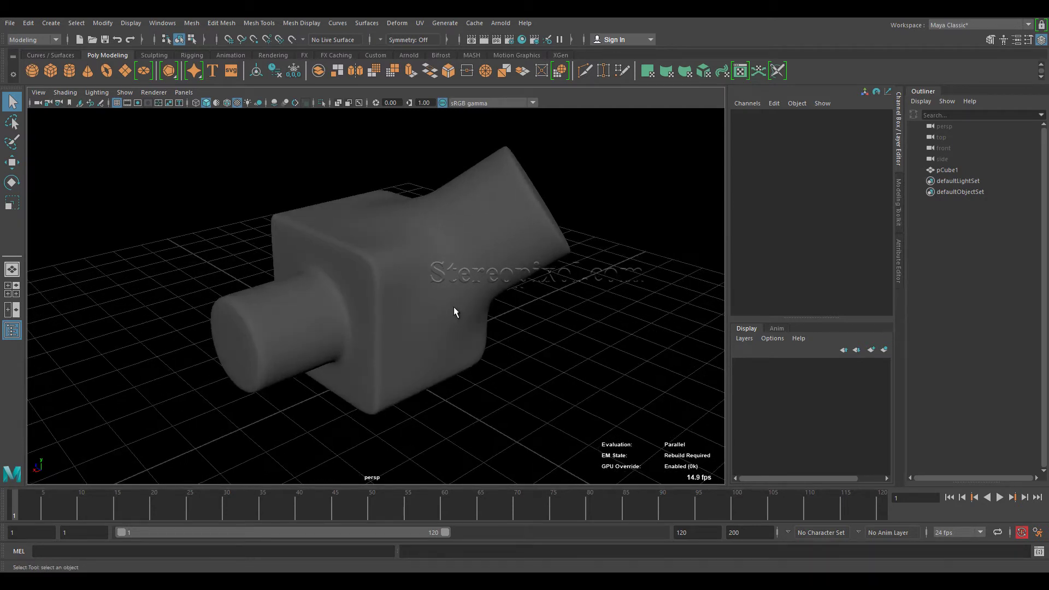
{"action": "left_click_drag", "start_coordinate": [384, 316], "coordinate": [416, 322], "text": "alt"}
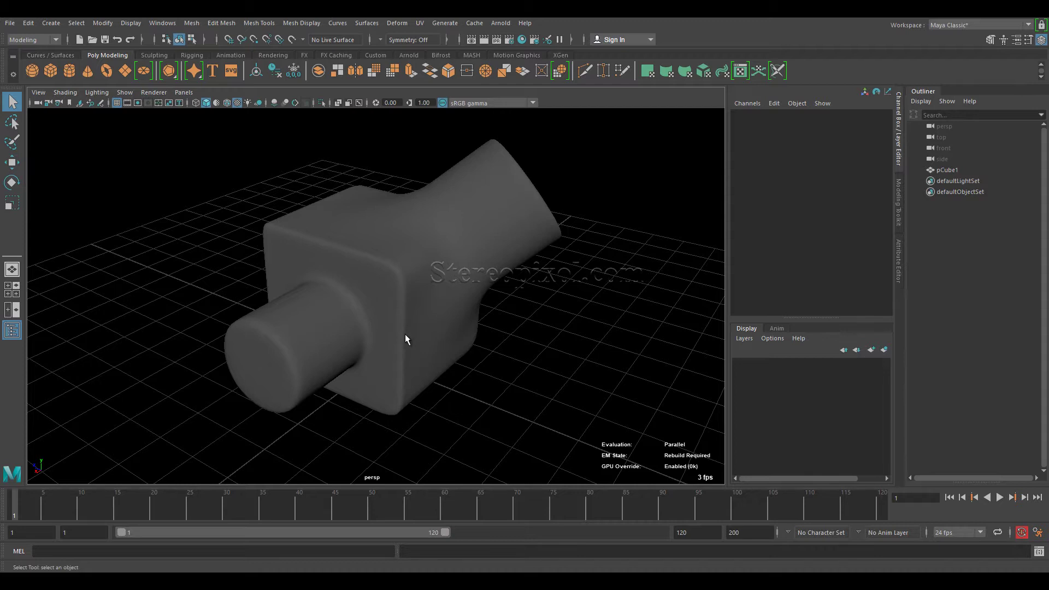
{"action": "mouse_move", "coordinate": [404, 303]}
{"action": "left_mouse_down", "text": "alt"}
{"action": "mouse_move", "coordinate": [388, 305]}
{"action": "mouse_move", "coordinate": [400, 313]}
{"action": "left_mouse_up", "text": "alt"}
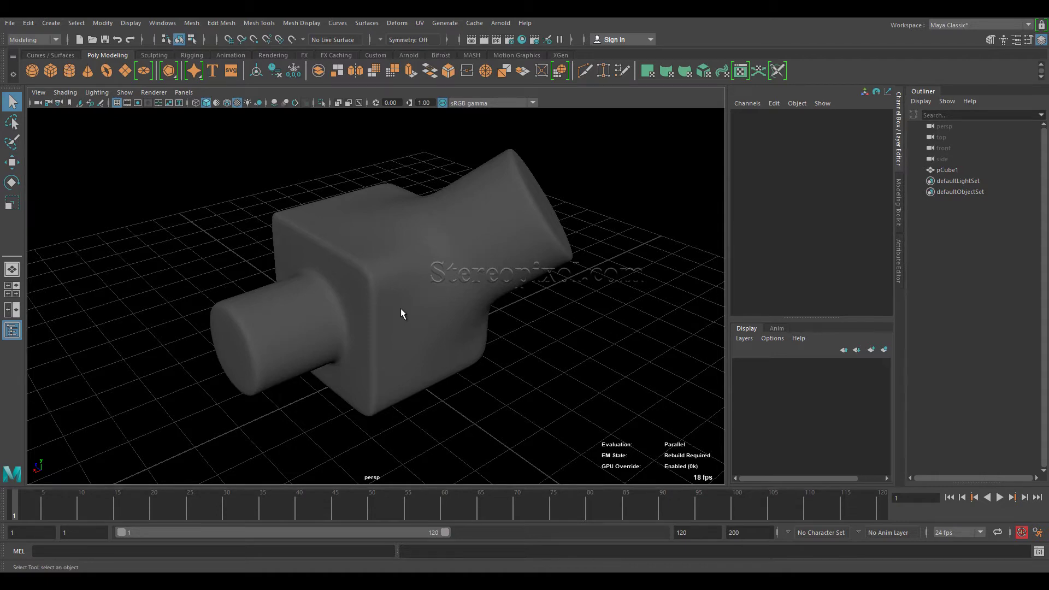
{"action": "mouse_move", "coordinate": [496, 273]}
{"action": "left_mouse_down", "text": "alt"}
{"action": "mouse_move", "coordinate": [473, 286]}
{"action": "mouse_move", "coordinate": [507, 295]}
{"action": "mouse_move", "coordinate": [495, 272]}
{"action": "left_mouse_up", "text": "alt"}
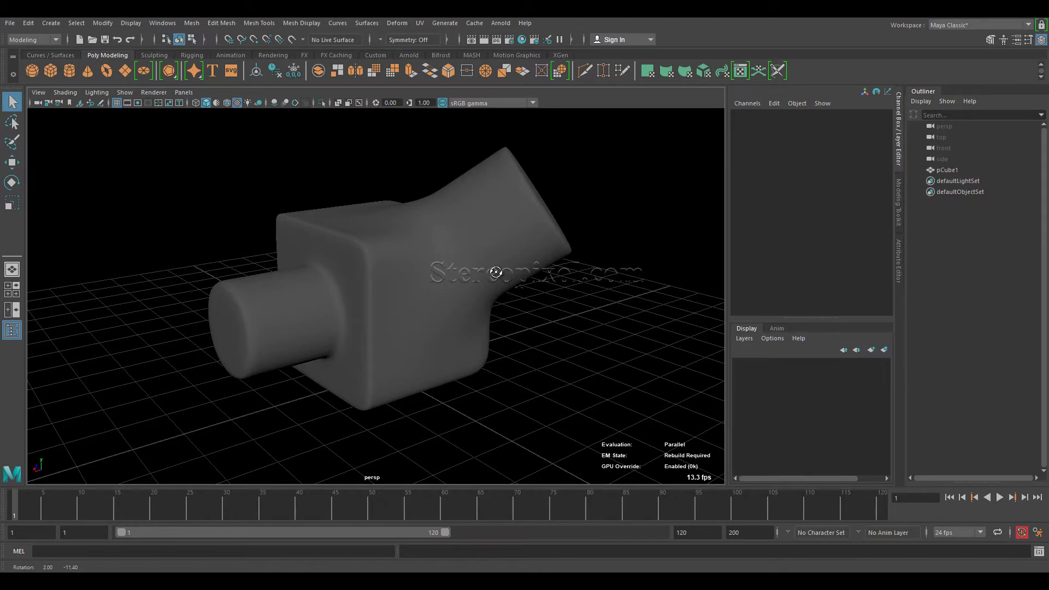
{"action": "left_click_drag", "start_coordinate": [407, 257], "coordinate": [453, 284], "text": "alt"}
{"action": "scroll", "coordinate": [431, 255], "scroll_direction": "up", "scroll_amount": 3}
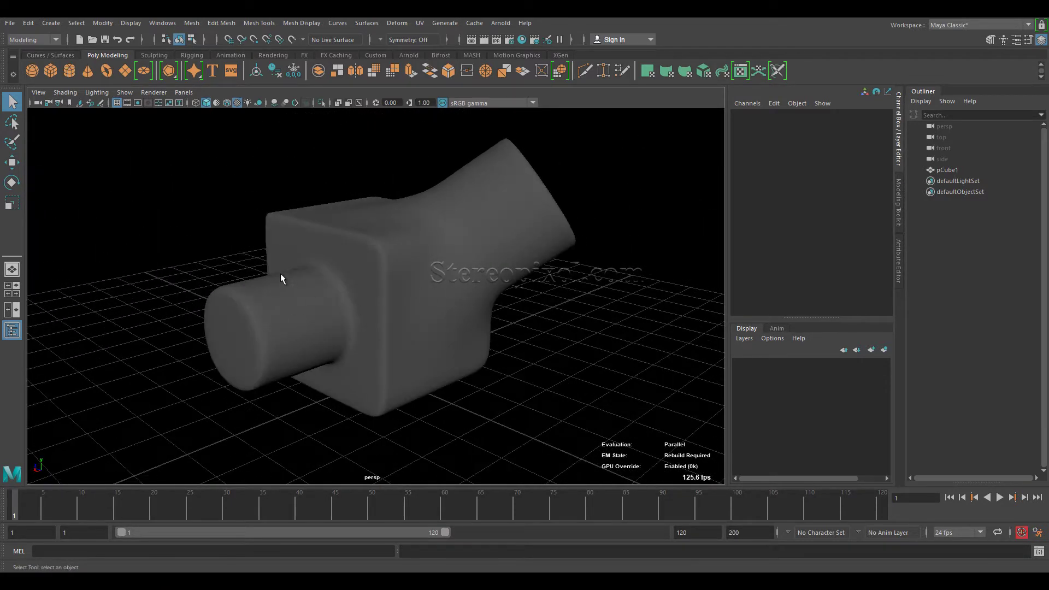
{"action": "mouse_move", "coordinate": [304, 339]}
{"action": "left_mouse_down", "text": "alt"}
{"action": "mouse_move", "coordinate": [316, 324]}
{"action": "mouse_move", "coordinate": [287, 329]}
{"action": "mouse_move", "coordinate": [309, 328]}
{"action": "left_mouse_up", "text": "alt"}
{"action": "left_click", "coordinate": [315, 322]}
{"action": "mouse_move", "coordinate": [398, 285]}
{"action": "left_mouse_down", "text": "alt"}
{"action": "mouse_move", "coordinate": [363, 294]}
{"action": "mouse_move", "coordinate": [380, 281]}
{"action": "left_mouse_up", "text": "alt"}
{"action": "left_click_drag", "start_coordinate": [369, 322], "coordinate": [386, 299], "text": "alt"}
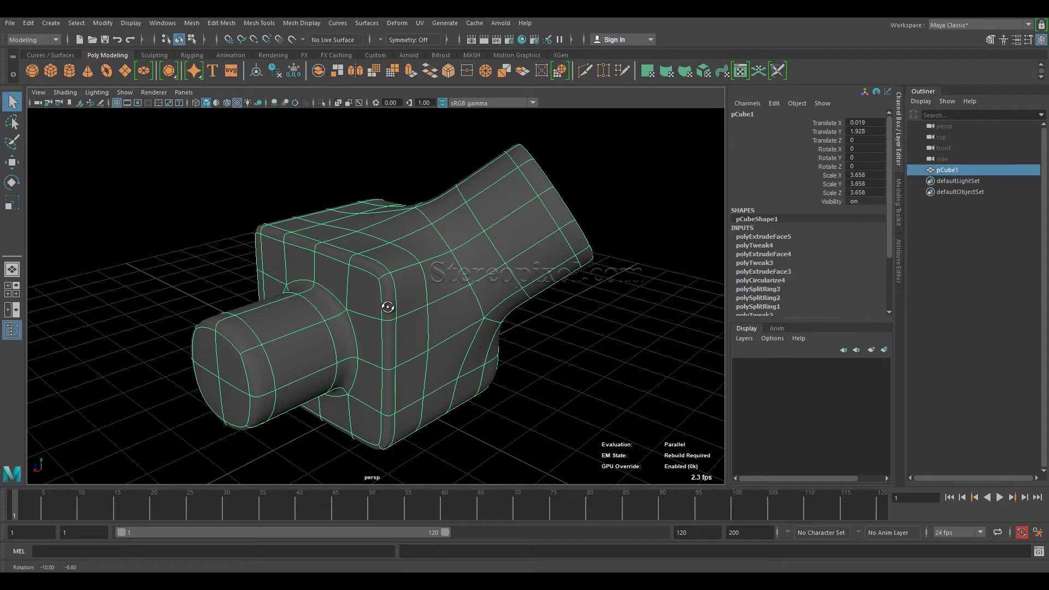
{"action": "left_click", "coordinate": [385, 199]}
{"action": "left_click_drag", "start_coordinate": [384, 201], "coordinate": [355, 223], "text": "alt"}
{"action": "right_click_drag", "start_coordinate": [355, 223], "coordinate": [419, 237], "text": "alt"}
{"action": "mouse_move", "coordinate": [419, 237]}
{"action": "left_mouse_down", "text": "alt"}
{"action": "mouse_move", "coordinate": [419, 276]}
{"action": "mouse_move", "coordinate": [413, 255]}
{"action": "mouse_move", "coordinate": [426, 257]}
{"action": "mouse_move", "coordinate": [410, 240]}
{"action": "left_mouse_up", "text": "alt"}
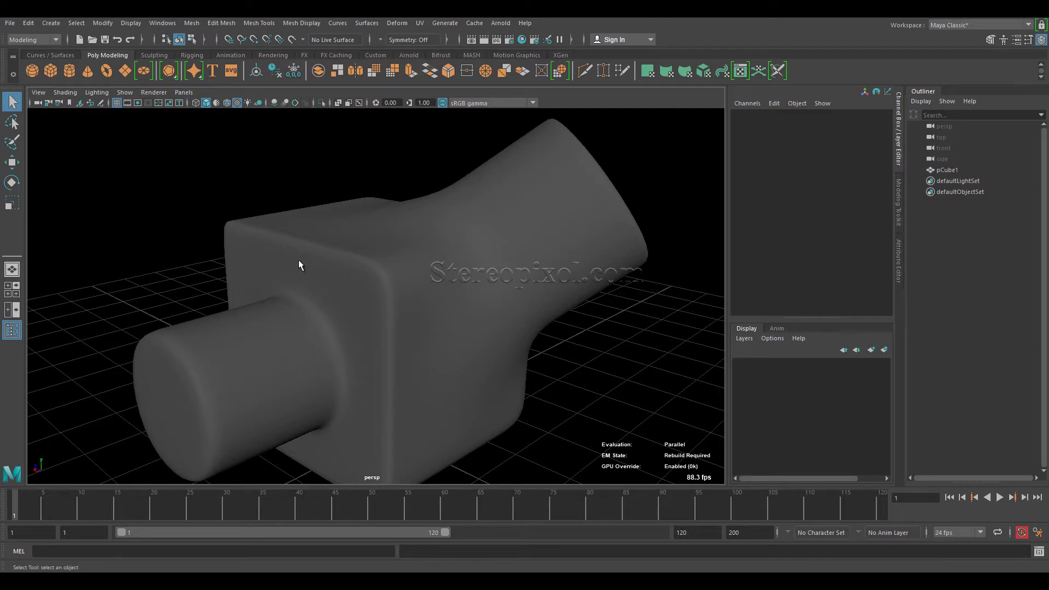
{"action": "mouse_move", "coordinate": [313, 297]}
{"action": "left_mouse_down", "text": "alt"}
{"action": "mouse_move", "coordinate": [302, 306]}
{"action": "mouse_move", "coordinate": [344, 304]}
{"action": "mouse_move", "coordinate": [279, 288]}
{"action": "mouse_move", "coordinate": [310, 290]}
{"action": "left_mouse_up", "text": "alt"}
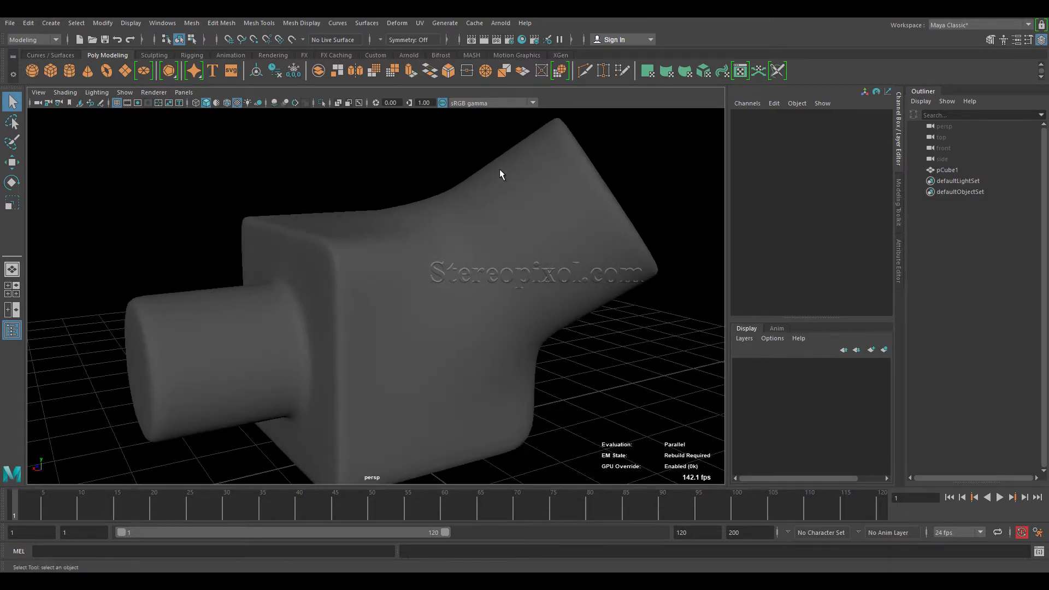
{"action": "mouse_move", "coordinate": [484, 211]}
{"action": "left_mouse_down", "text": "alt"}
{"action": "mouse_move", "coordinate": [510, 222]}
{"action": "mouse_move", "coordinate": [491, 205]}
{"action": "left_mouse_up", "text": "alt"}
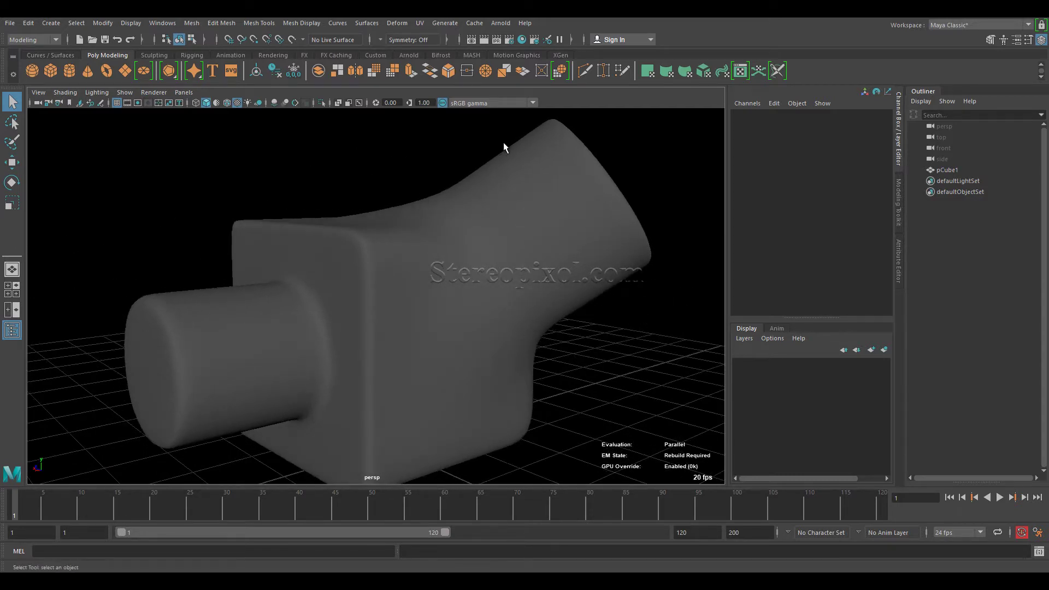
{"action": "left_click_drag", "start_coordinate": [380, 214], "coordinate": [385, 254], "text": "alt"}
{"action": "left_click_drag", "start_coordinate": [279, 297], "coordinate": [283, 324], "text": "alt"}
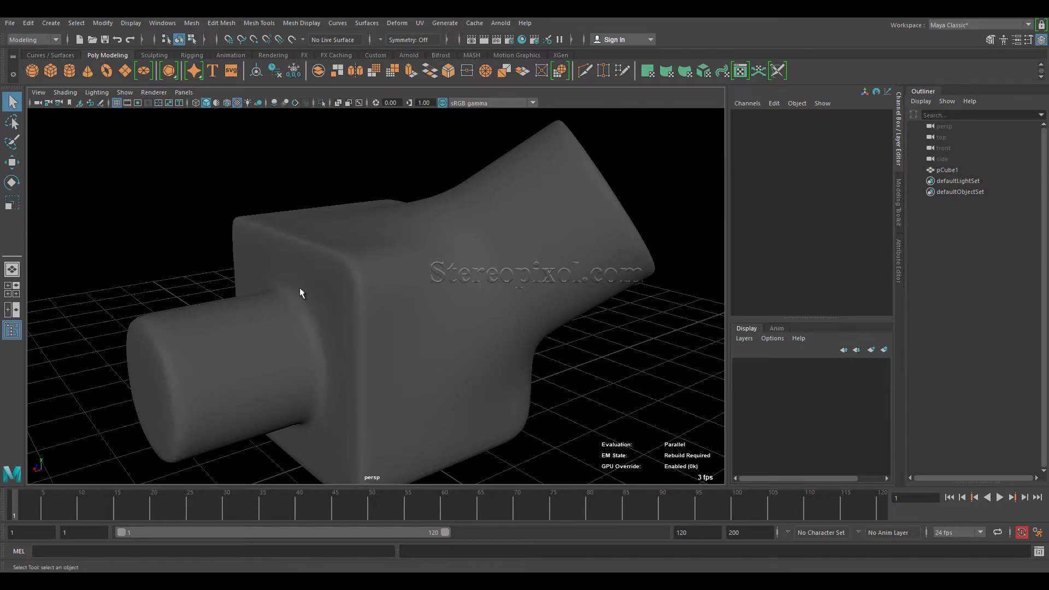
{"action": "left_click_drag", "start_coordinate": [300, 293], "coordinate": [375, 366], "text": "alt"}
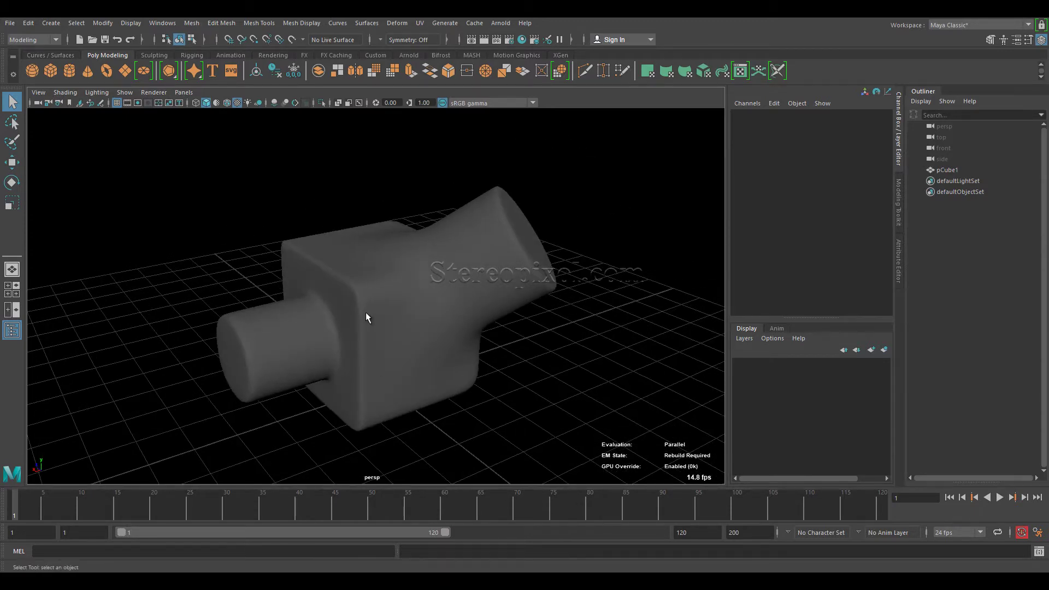
{"action": "left_click_drag", "start_coordinate": [363, 314], "coordinate": [380, 319], "text": "alt"}
{"action": "right_click_drag", "start_coordinate": [380, 319], "coordinate": [386, 335], "text": "alt"}
{"action": "middle_click_drag", "start_coordinate": [386, 335], "coordinate": [392, 299], "text": "alt"}
{"action": "right_click_drag", "start_coordinate": [392, 298], "coordinate": [426, 325], "text": "alt"}
{"action": "left_click_drag", "start_coordinate": [424, 324], "coordinate": [410, 346], "text": "alt"}
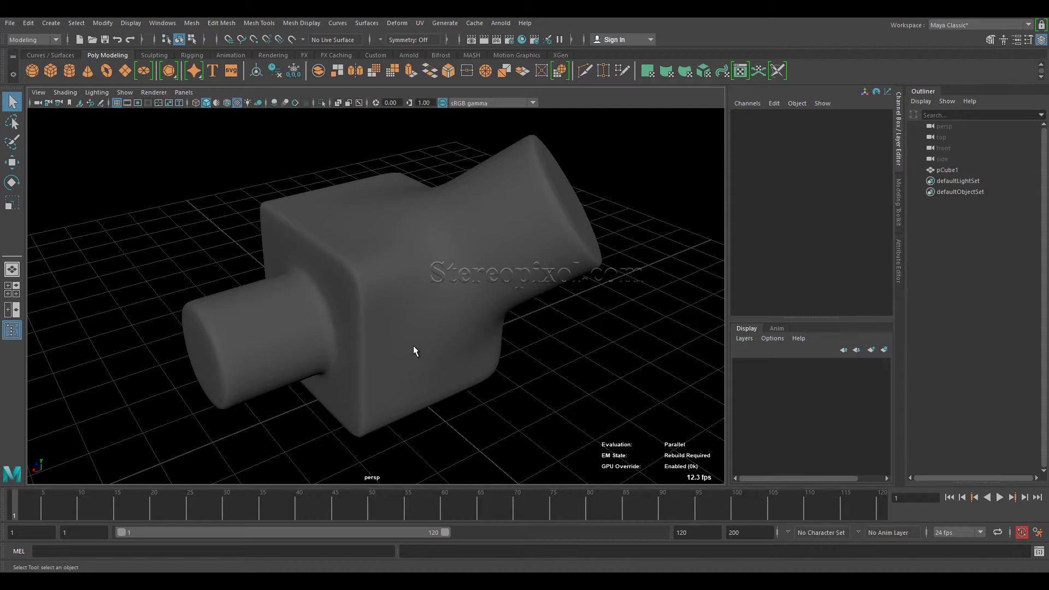
{"action": "mouse_move", "coordinate": [408, 314]}
{"action": "left_mouse_down", "text": "alt"}
{"action": "mouse_move", "coordinate": [417, 307]}
{"action": "mouse_move", "coordinate": [415, 316]}
{"action": "left_mouse_up", "text": "alt"}
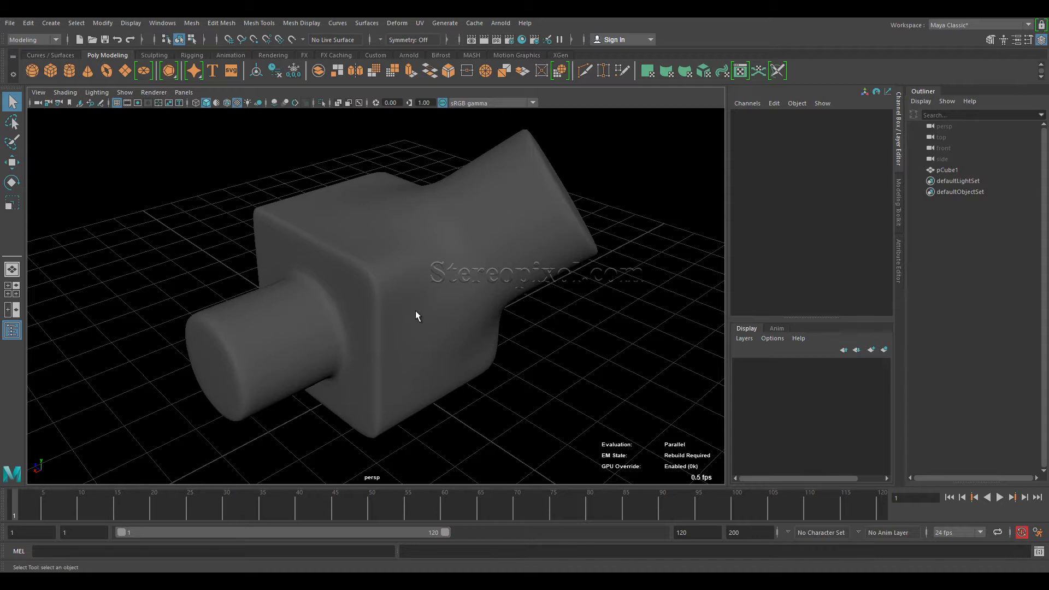
- Move the finished block model away from the grid centre to about 8.28 on Translate Z
{"action": "left_click", "coordinate": [411, 250]}
{"action": "left_click_drag", "start_coordinate": [487, 297], "coordinate": [399, 314], "text": "alt"}
{"action": "key", "text": "w"}
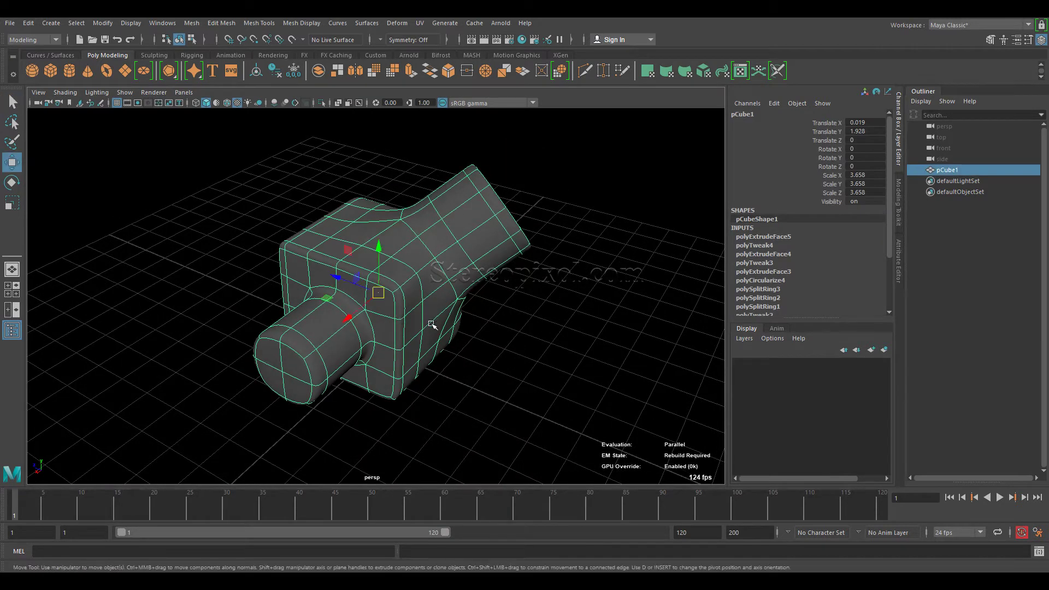
{"action": "left_click_drag", "start_coordinate": [338, 279], "coordinate": [136, 227]}
{"action": "scroll", "coordinate": [365, 324], "scroll_direction": "down", "scroll_amount": 1}
{"action": "left_click_drag", "start_coordinate": [366, 324], "coordinate": [414, 348], "text": "alt"}
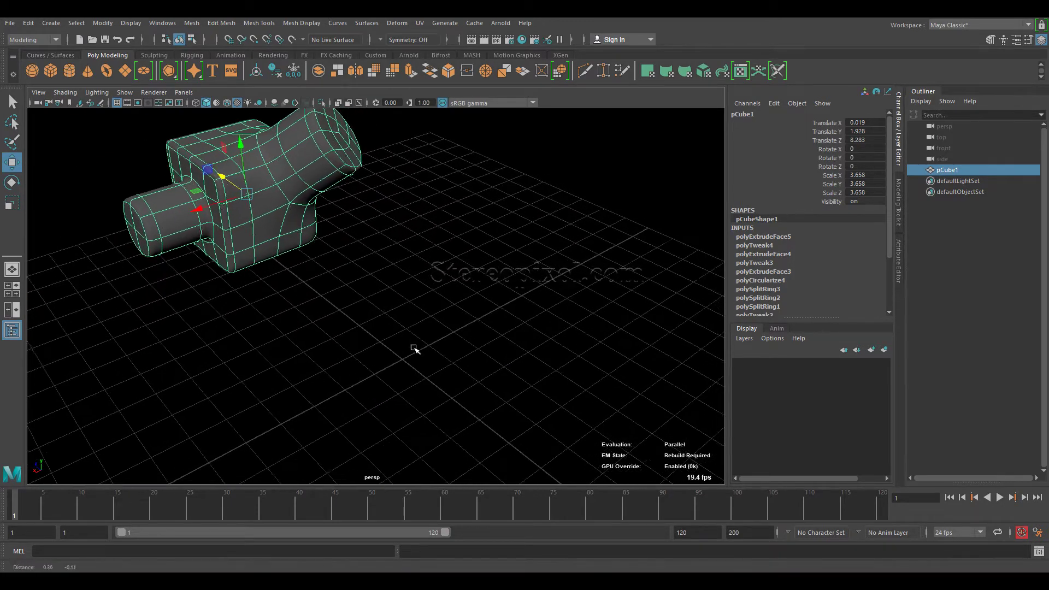
- Create a polygon cube at the origin, raised to Translate Y 1 and scaled uniformly to about 2.17
{"action": "left_click", "coordinate": [50, 70]}
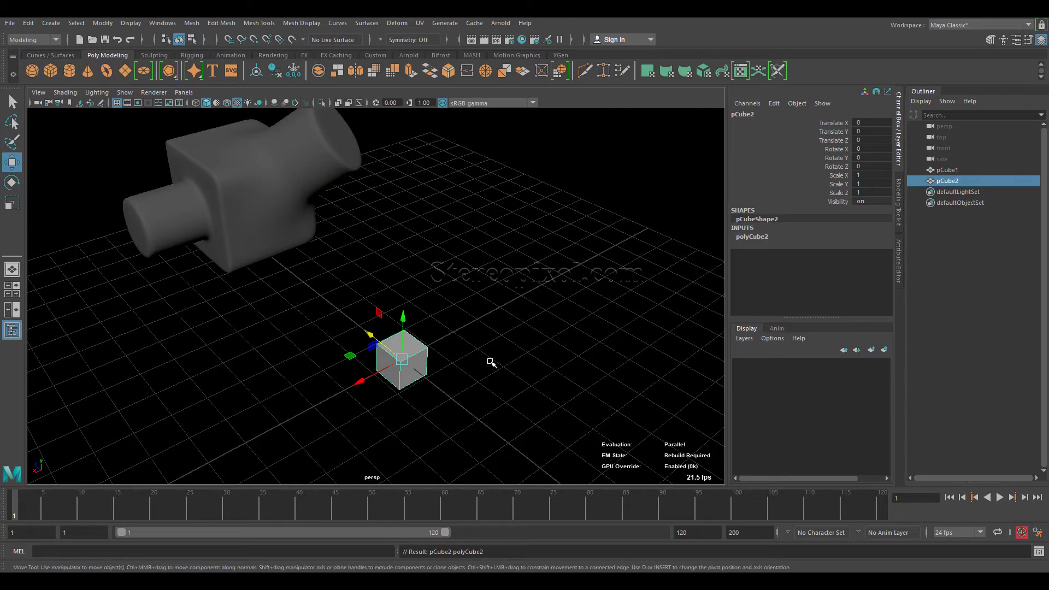
{"action": "left_click_drag", "start_coordinate": [355, 380], "coordinate": [334, 363], "text": "alt"}
{"action": "right_click_drag", "start_coordinate": [333, 364], "coordinate": [444, 333], "text": "alt"}
{"action": "left_click_drag", "start_coordinate": [405, 318], "coordinate": [406, 254]}
{"action": "right_click_drag", "start_coordinate": [482, 311], "coordinate": [421, 330], "text": "alt"}
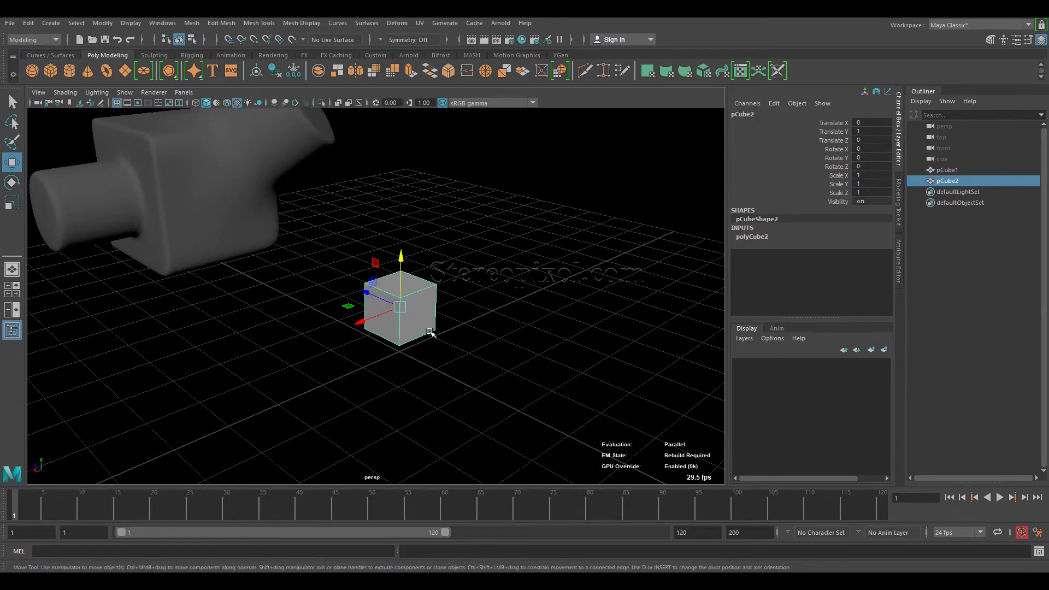
{"action": "key", "text": "r"}
{"action": "left_click_drag", "start_coordinate": [400, 307], "coordinate": [451, 288]}
- Set the new cube's width, height and depth subdivisions to 4
{"action": "left_click", "coordinate": [758, 239]}
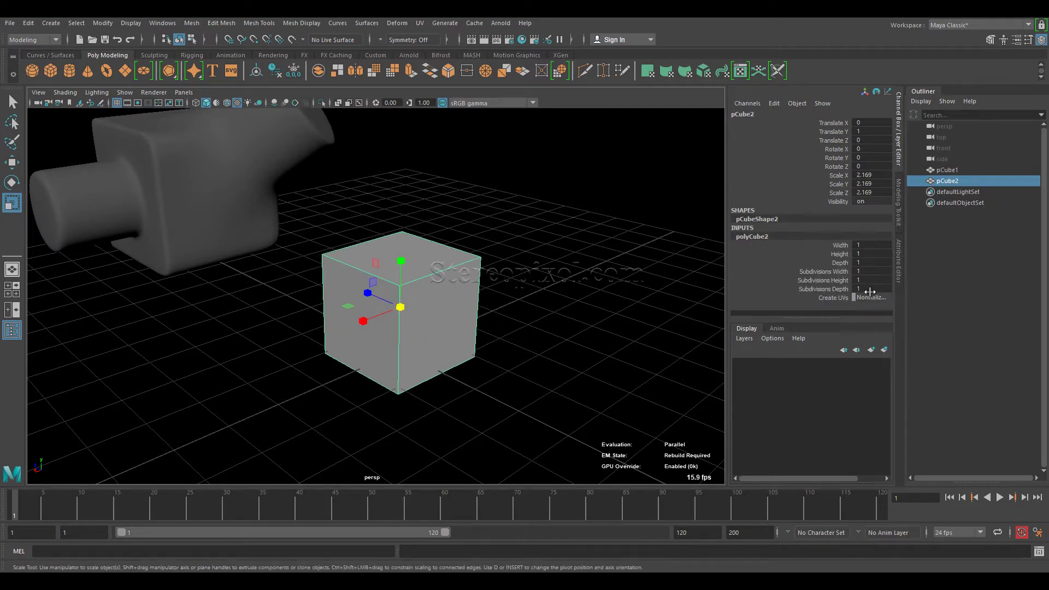
{"action": "left_click_drag", "start_coordinate": [837, 272], "coordinate": [834, 287]}
{"action": "middle_click_drag", "start_coordinate": [529, 252], "coordinate": [530, 292]}
{"action": "left_click", "coordinate": [530, 292]}
{"action": "left_click", "coordinate": [380, 305]}
{"action": "key", "text": "r"}
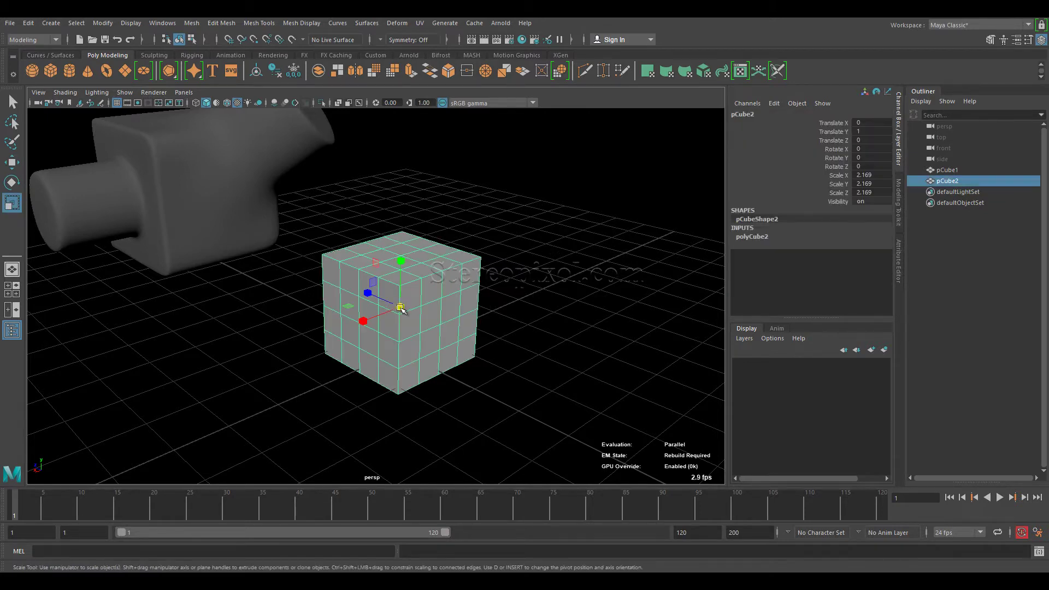
{"action": "left_click", "coordinate": [757, 239]}
{"action": "left_click_drag", "start_coordinate": [575, 280], "coordinate": [449, 312], "text": "alt"}
{"action": "middle_click_drag", "start_coordinate": [449, 313], "coordinate": [454, 273], "text": "alt"}
{"action": "right_click_drag", "start_coordinate": [454, 273], "coordinate": [483, 259], "text": "alt"}
{"action": "left_click_drag", "start_coordinate": [483, 259], "coordinate": [467, 309], "text": "alt"}
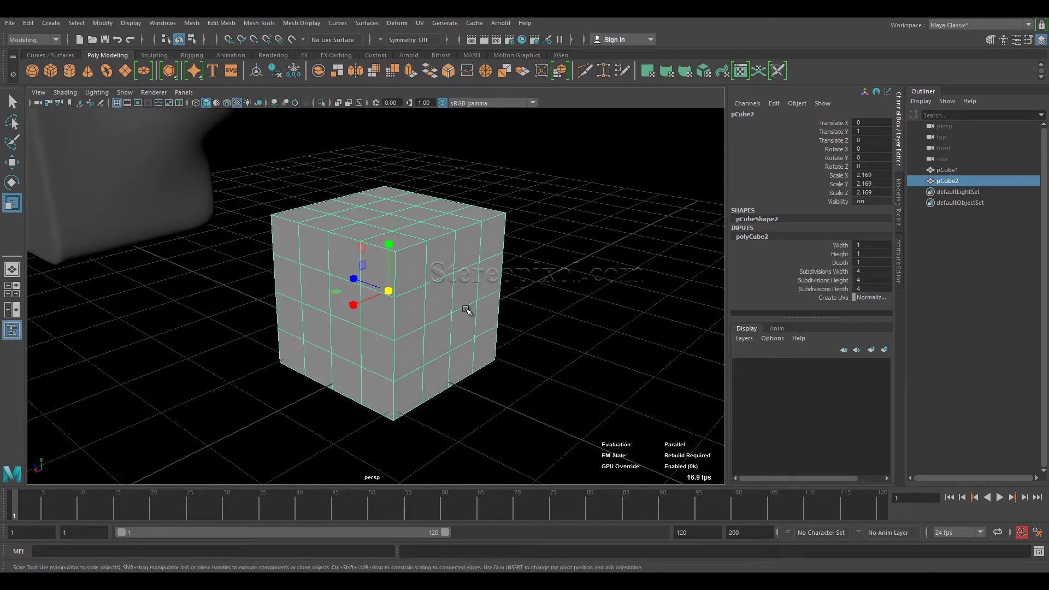
- Open the Circularize options and review the available settings
{"action": "left_click", "coordinate": [221, 25]}
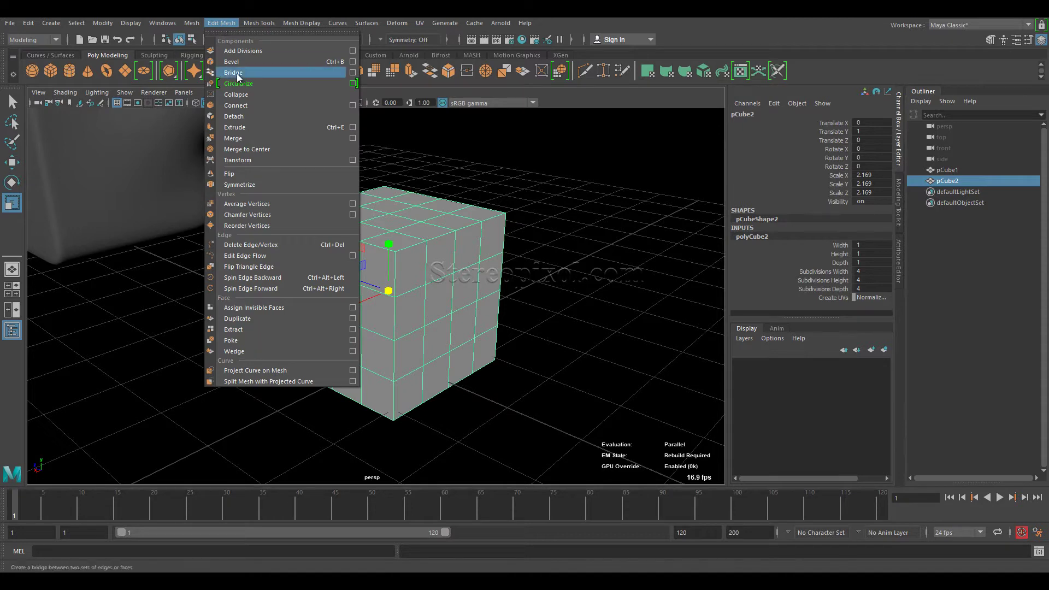
{"action": "left_click", "coordinate": [352, 83]}
{"action": "left_click_drag", "start_coordinate": [629, 141], "coordinate": [780, 139]}
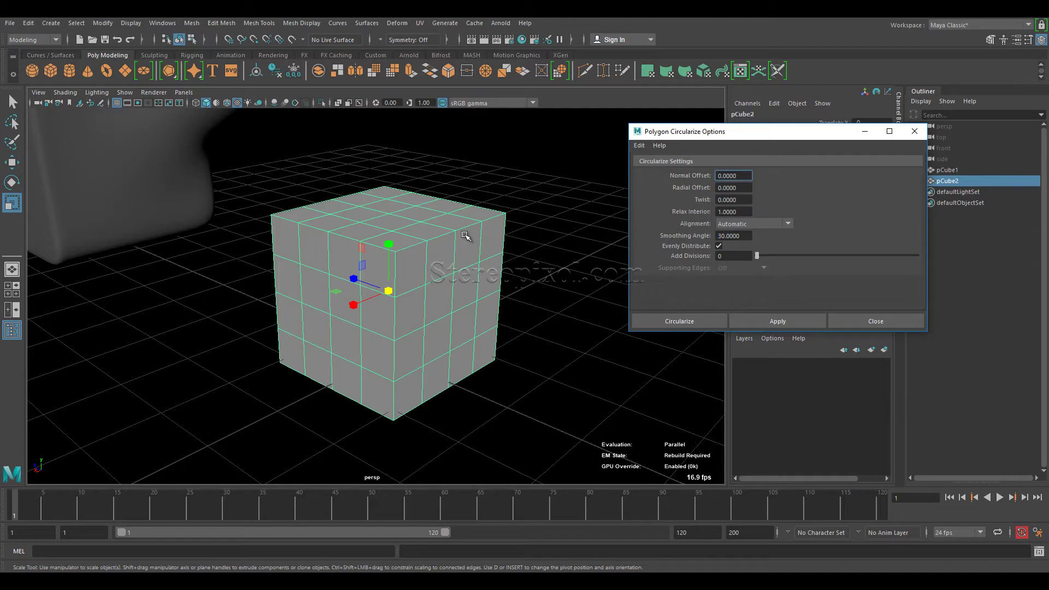
{"action": "mouse_move", "coordinate": [396, 331]}
{"action": "left_mouse_down", "text": "alt"}
{"action": "mouse_move", "coordinate": [431, 330]}
{"action": "mouse_move", "coordinate": [391, 335]}
{"action": "mouse_move", "coordinate": [410, 339]}
{"action": "left_mouse_up", "text": "alt"}
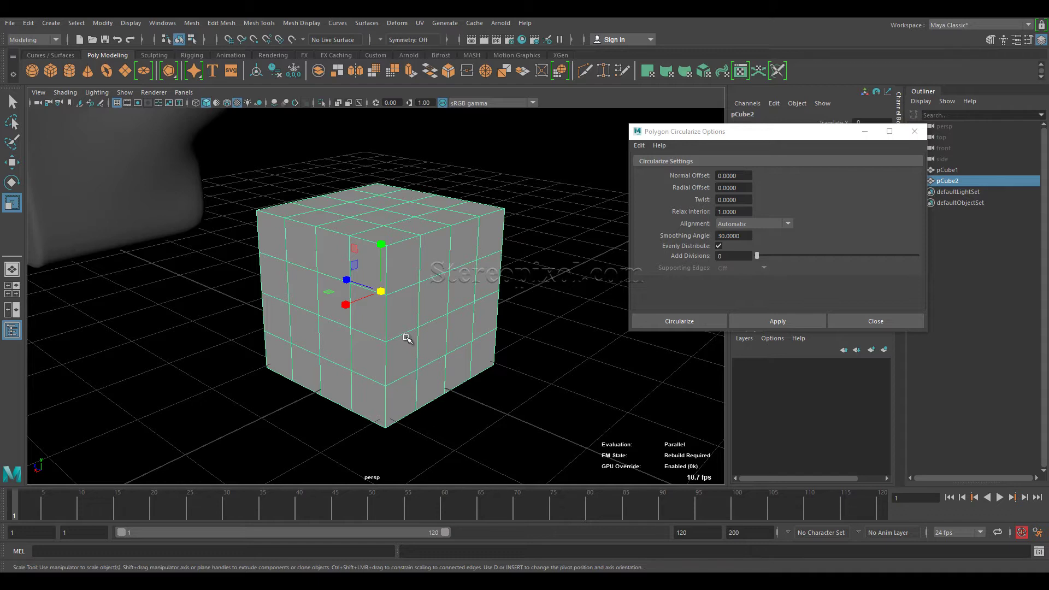
- Try circularizing the cube's upper horizontal edge loop with the default options, and undo it
{"action": "right_click_drag", "start_coordinate": [406, 268], "coordinate": [406, 236]}
{"action": "double_click", "coordinate": [406, 290]}
{"action": "mouse_move", "coordinate": [360, 334]}
{"action": "left_mouse_down", "text": "alt"}
{"action": "mouse_move", "coordinate": [429, 346]}
{"action": "mouse_move", "coordinate": [346, 346]}
{"action": "left_mouse_up", "text": "alt"}
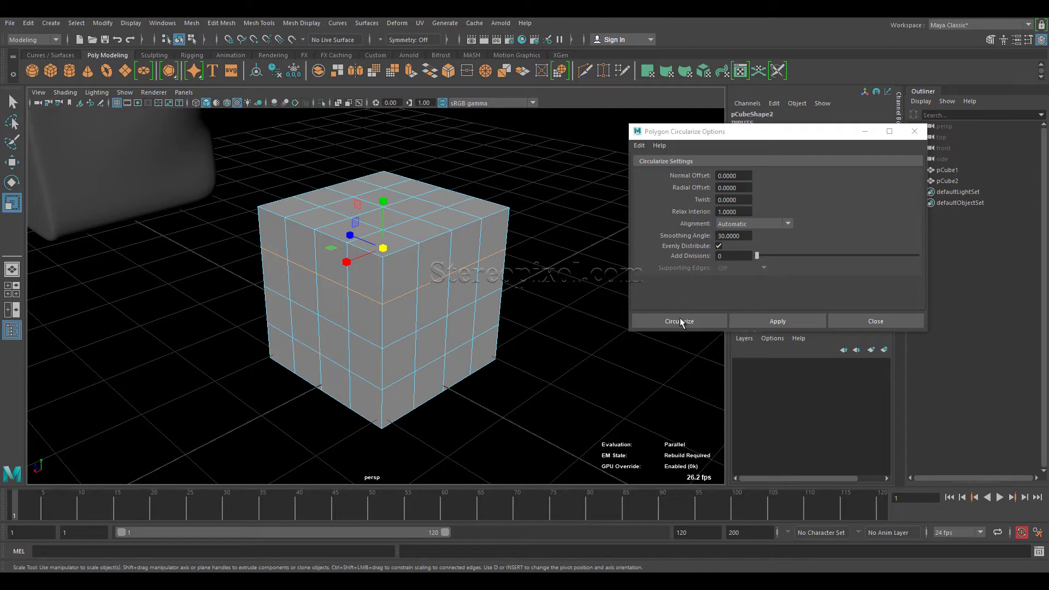
{"action": "left_click", "coordinate": [681, 321]}
{"action": "left_click_drag", "start_coordinate": [571, 310], "coordinate": [379, 300], "text": "alt"}
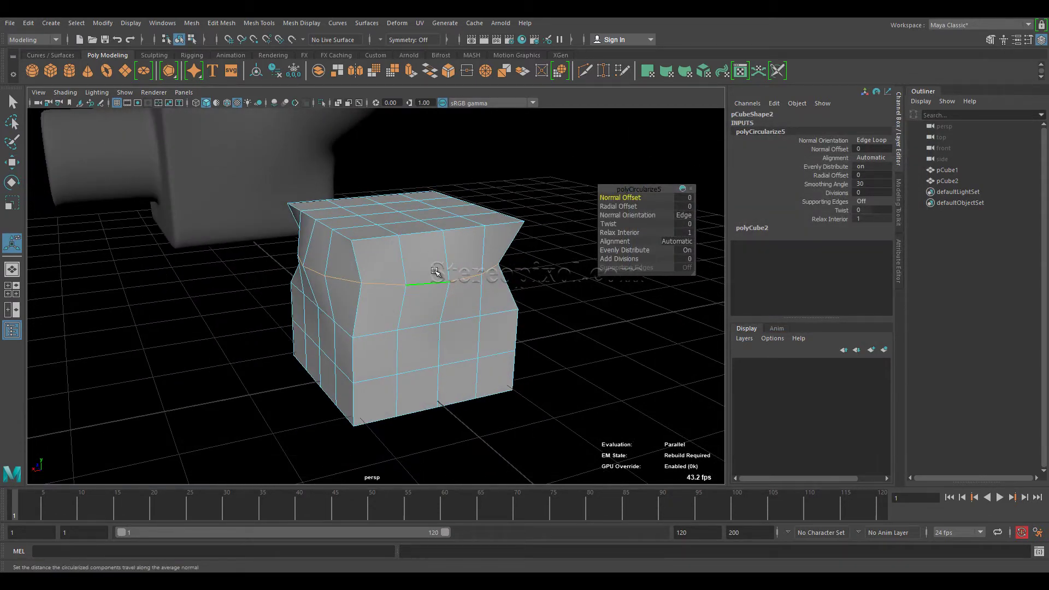
{"action": "key", "text": "ctrl+z"}
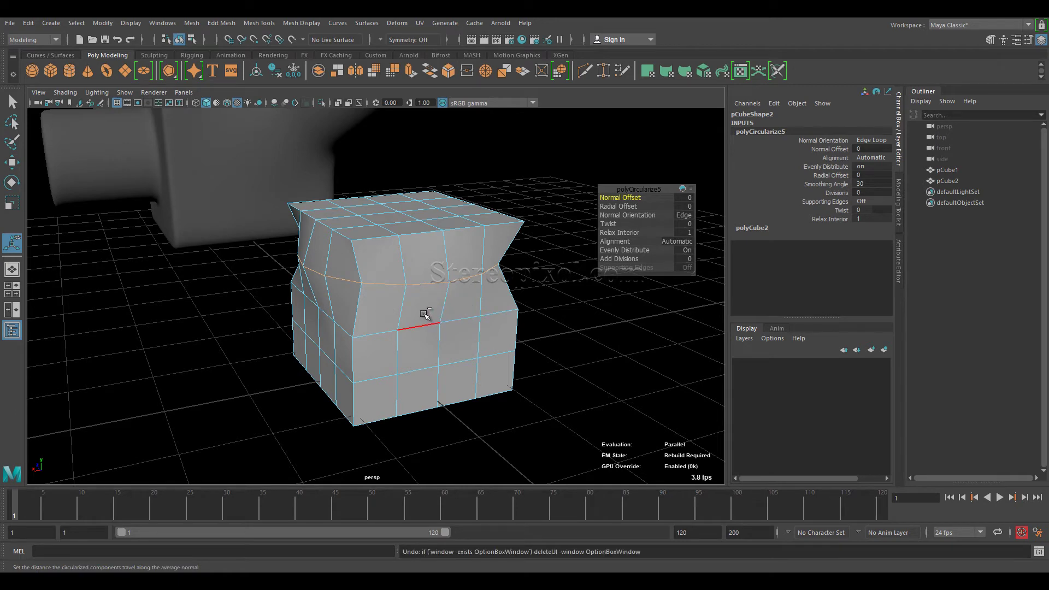
{"action": "mouse_move", "coordinate": [398, 337]}
{"action": "left_mouse_down", "text": "alt"}
{"action": "mouse_move", "coordinate": [417, 348]}
{"action": "mouse_move", "coordinate": [393, 354]}
{"action": "left_mouse_up", "text": "alt"}
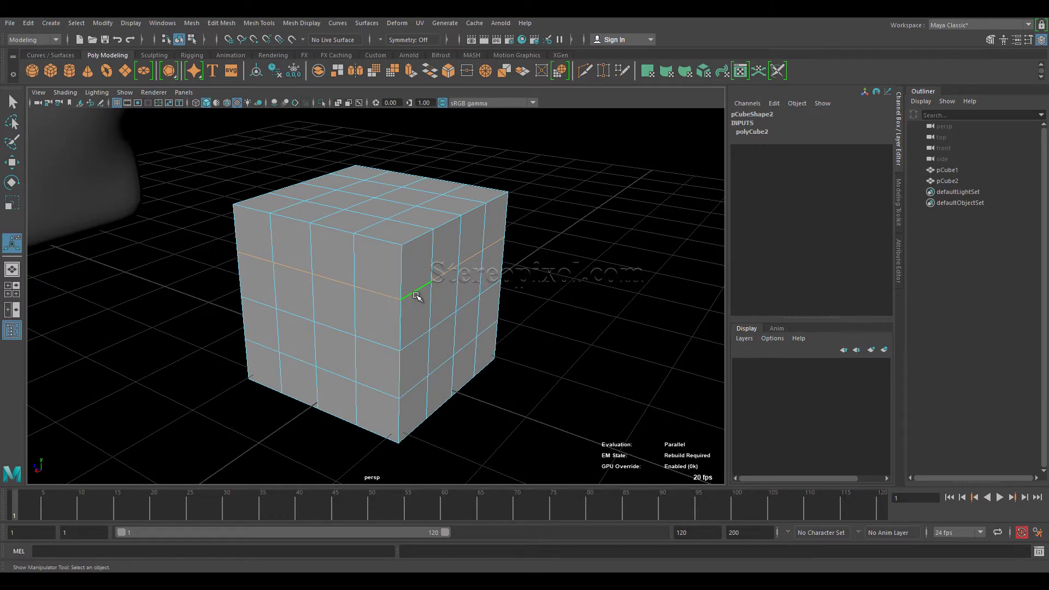
- Select the eight edges bordering the central two-by-two block of faces on one side of the cube
{"action": "left_click_drag", "start_coordinate": [519, 346], "coordinate": [472, 371], "text": "alt"}
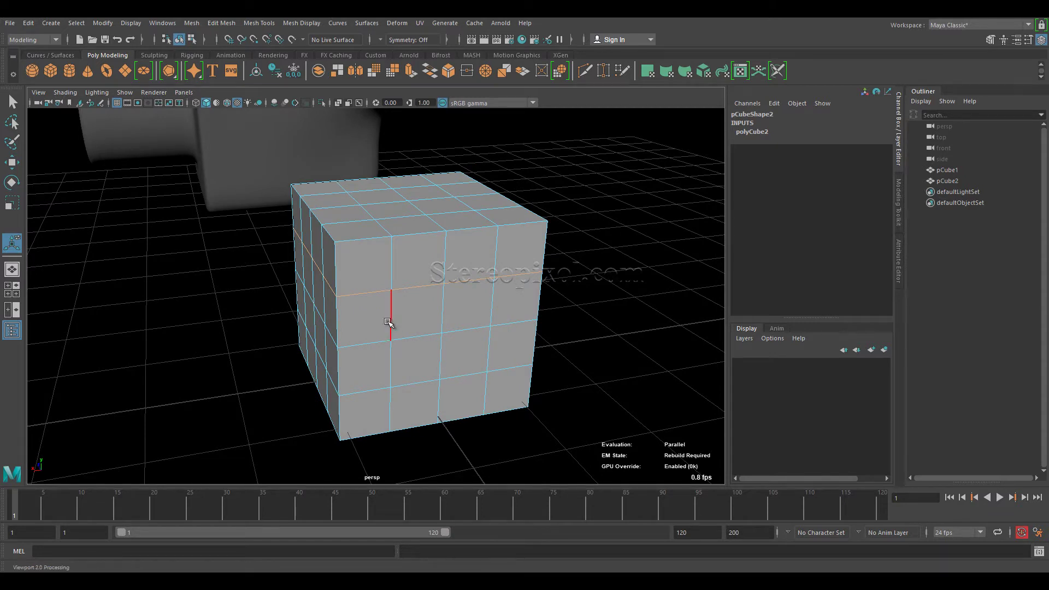
{"action": "left_click", "coordinate": [391, 319]}
{"action": "left_click", "coordinate": [415, 287], "text": "shift"}
{"action": "left_click", "coordinate": [468, 283], "text": "shift"}
{"action": "left_click", "coordinate": [493, 320], "text": "shift"}
{"action": "left_click", "coordinate": [489, 358], "text": "shift"}
{"action": "left_click", "coordinate": [465, 376], "text": "shift"}
{"action": "left_click", "coordinate": [421, 381], "text": "shift"}
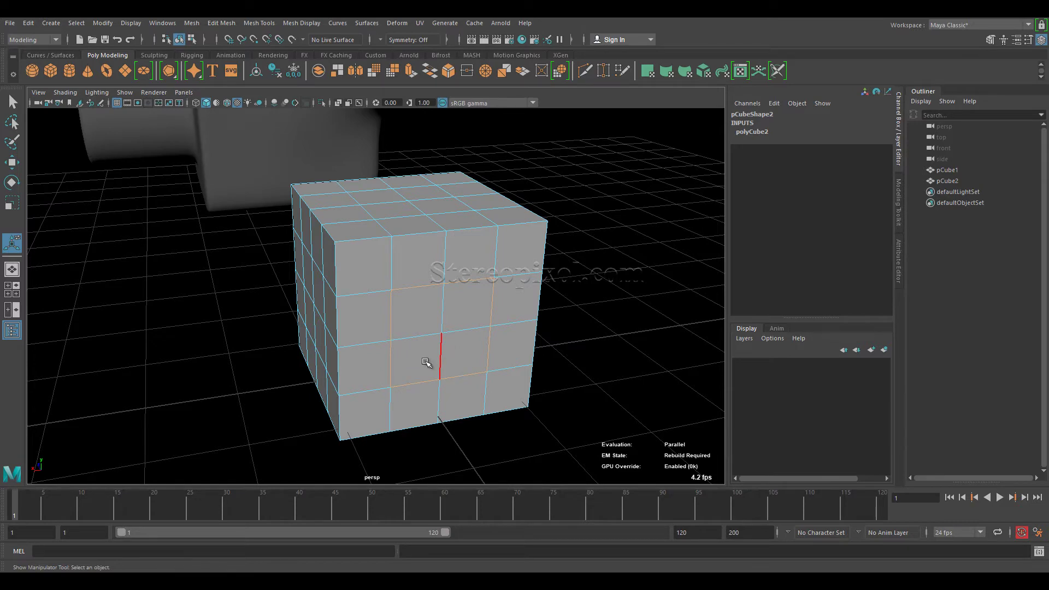
{"action": "scroll", "coordinate": [428, 359], "scroll_direction": "up", "scroll_amount": 10}
{"action": "left_click_drag", "start_coordinate": [479, 352], "coordinate": [339, 300], "text": "alt"}
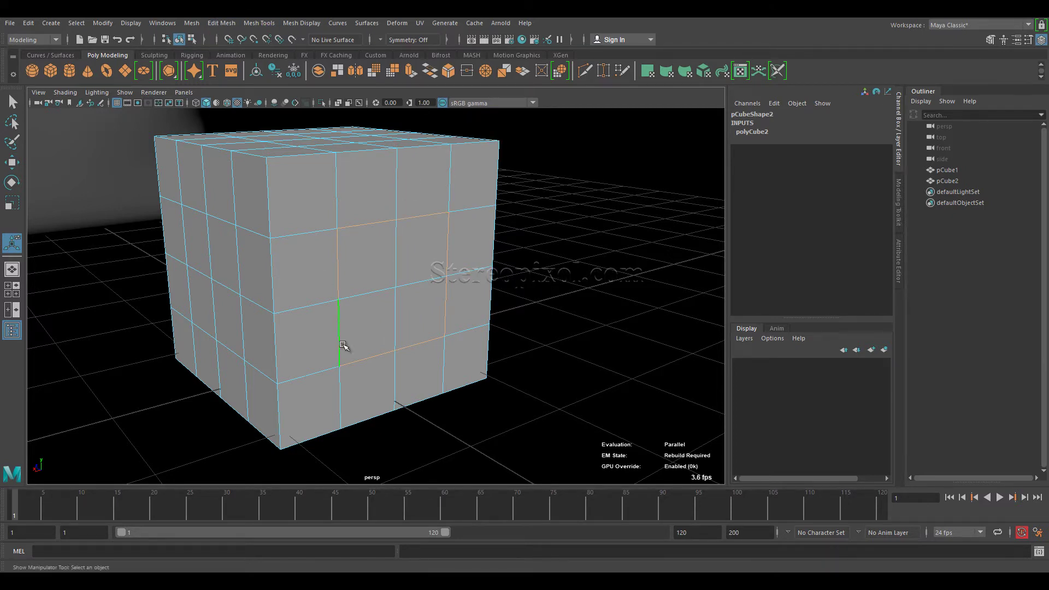
- Try Circularize with its default options on the selected square edge border, and undo the result
{"action": "left_click", "coordinate": [222, 23]}
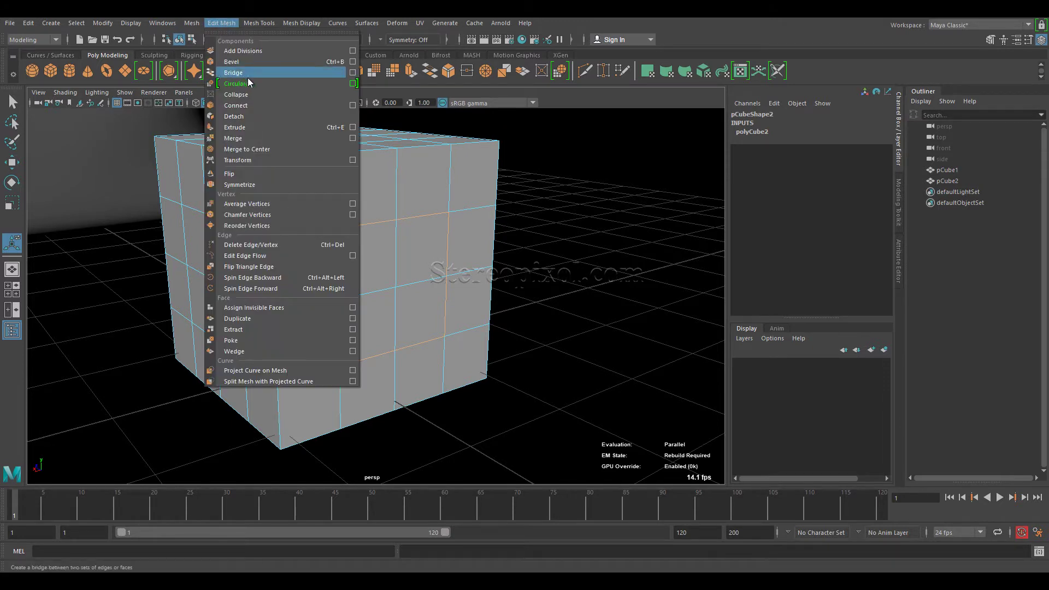
{"action": "left_click", "coordinate": [351, 83]}
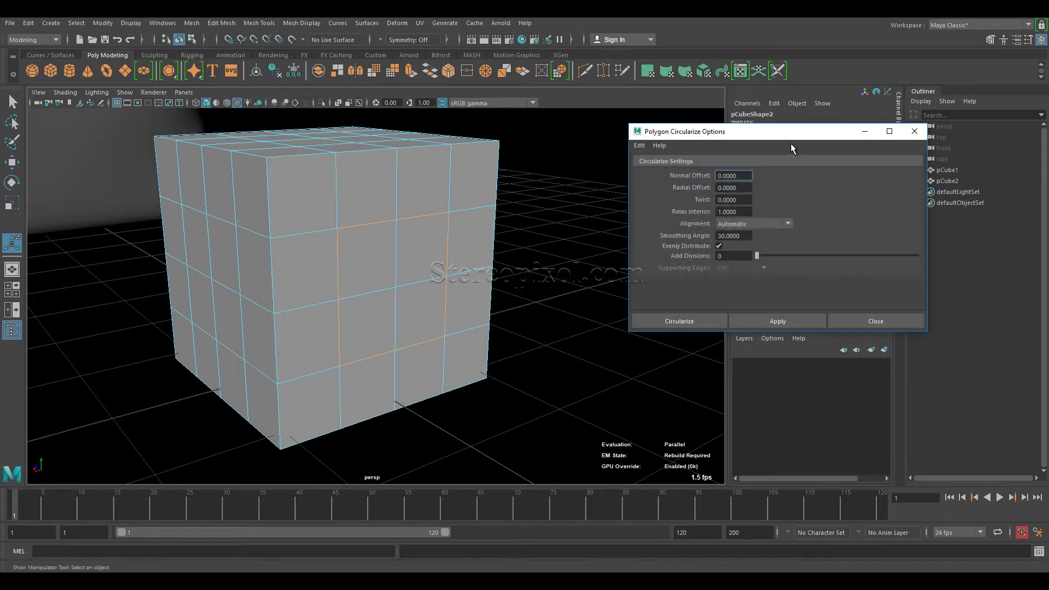
{"action": "left_click", "coordinate": [794, 319]}
{"action": "left_click_drag", "start_coordinate": [454, 309], "coordinate": [424, 218], "text": "alt"}
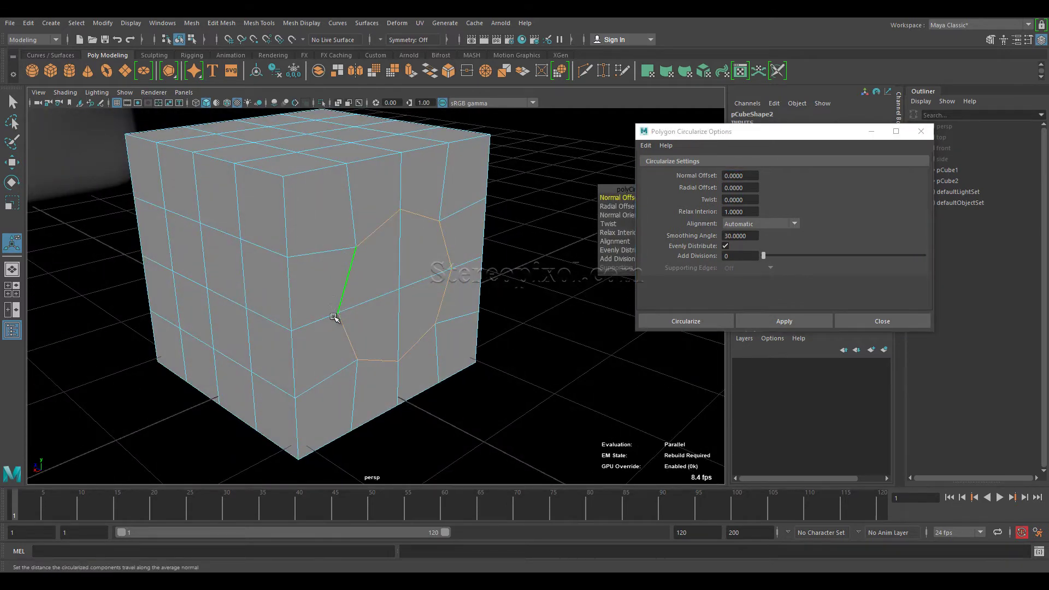
{"action": "mouse_move", "coordinate": [369, 319]}
{"action": "left_mouse_down", "text": "alt"}
{"action": "mouse_move", "coordinate": [461, 326]}
{"action": "mouse_move", "coordinate": [377, 320]}
{"action": "left_mouse_up", "text": "alt"}
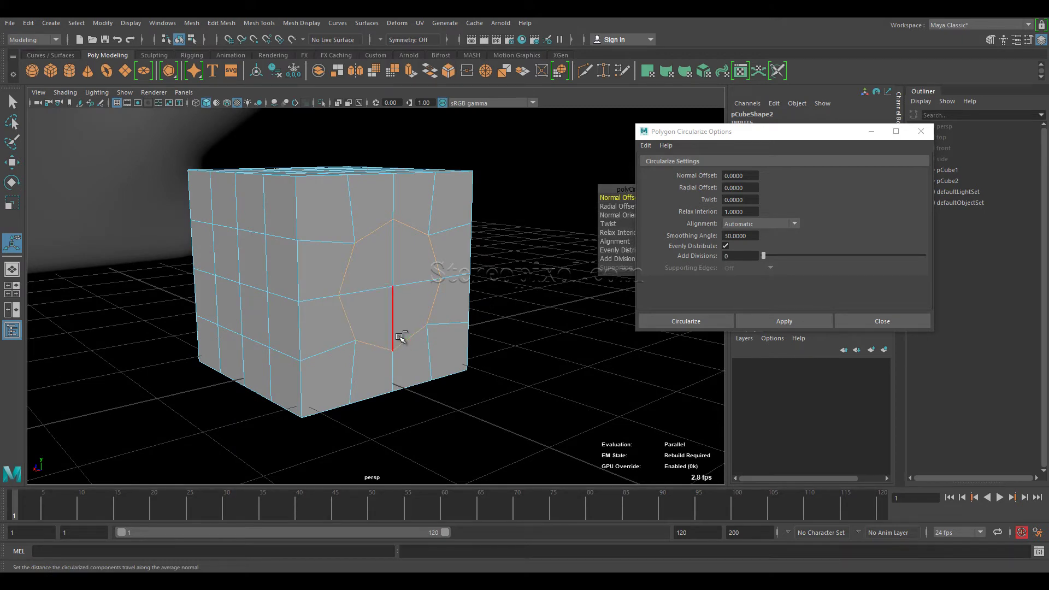
{"action": "key", "text": "ctrl+z"}
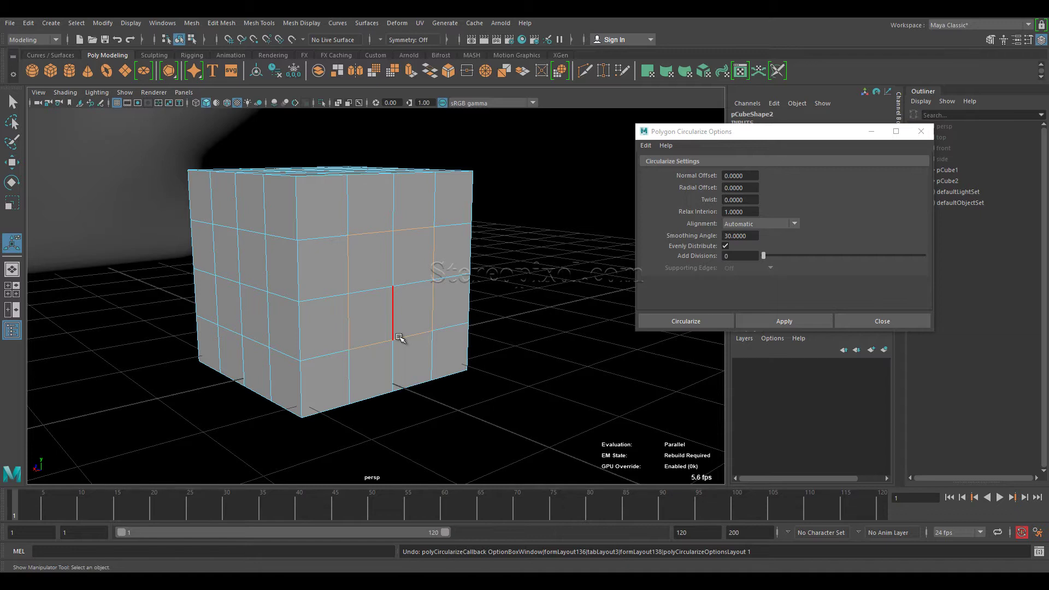
- Try circularizing a single vertical edge on the cube's side with the default options, and undo it
{"action": "left_click", "coordinate": [347, 267]}
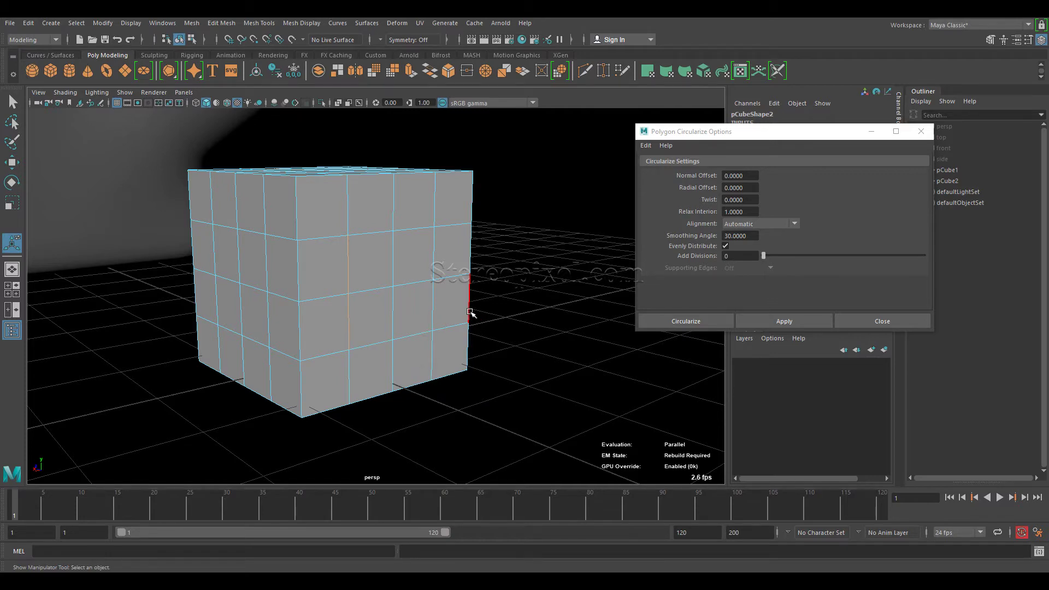
{"action": "left_click", "coordinate": [751, 321]}
{"action": "left_click_drag", "start_coordinate": [439, 282], "coordinate": [342, 311], "text": "alt"}
{"action": "right_click_drag", "start_coordinate": [342, 311], "coordinate": [406, 331], "text": "alt"}
{"action": "middle_click_drag", "start_coordinate": [405, 330], "coordinate": [411, 309], "text": "alt"}
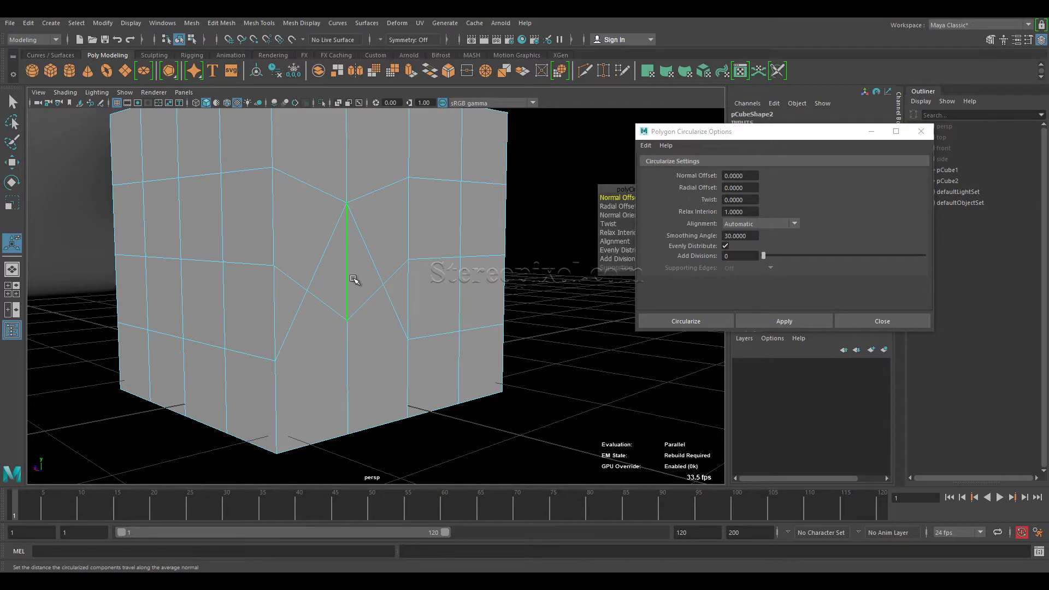
{"action": "key", "text": "ctrl+z"}
{"action": "left_click_drag", "start_coordinate": [421, 304], "coordinate": [375, 328], "text": "alt"}
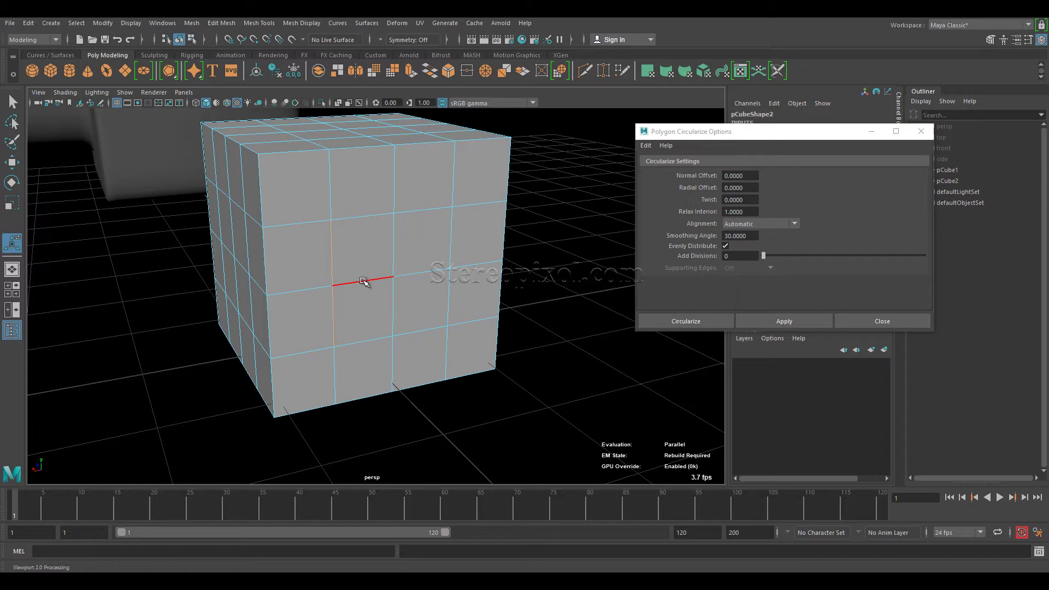
- Select one face in the upper part of the central block on the cube's side and circularize it with the default options
{"action": "right_click", "coordinate": [376, 250]}
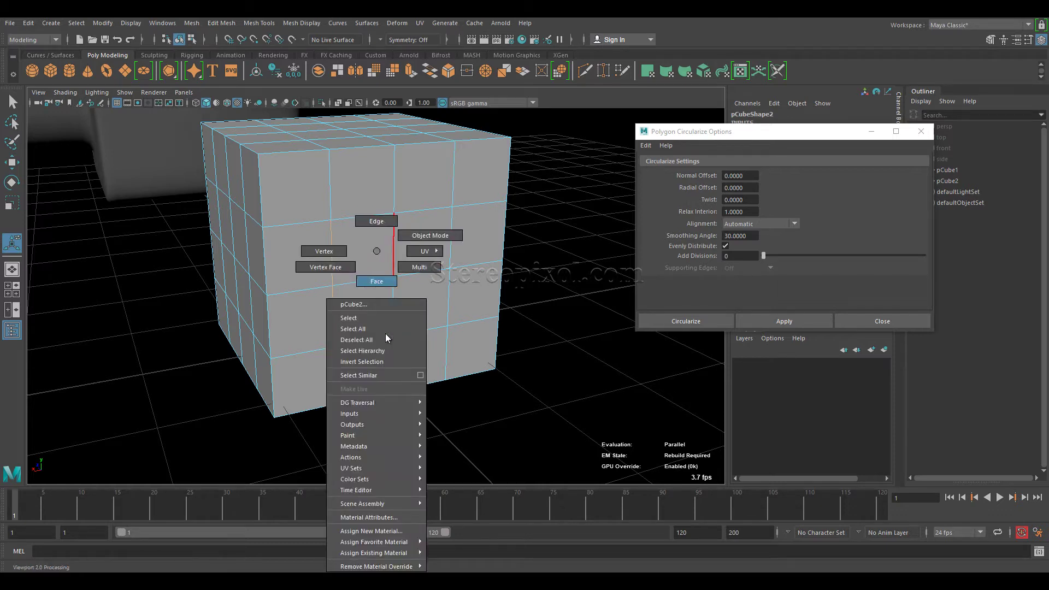
{"action": "left_click", "coordinate": [377, 281]}
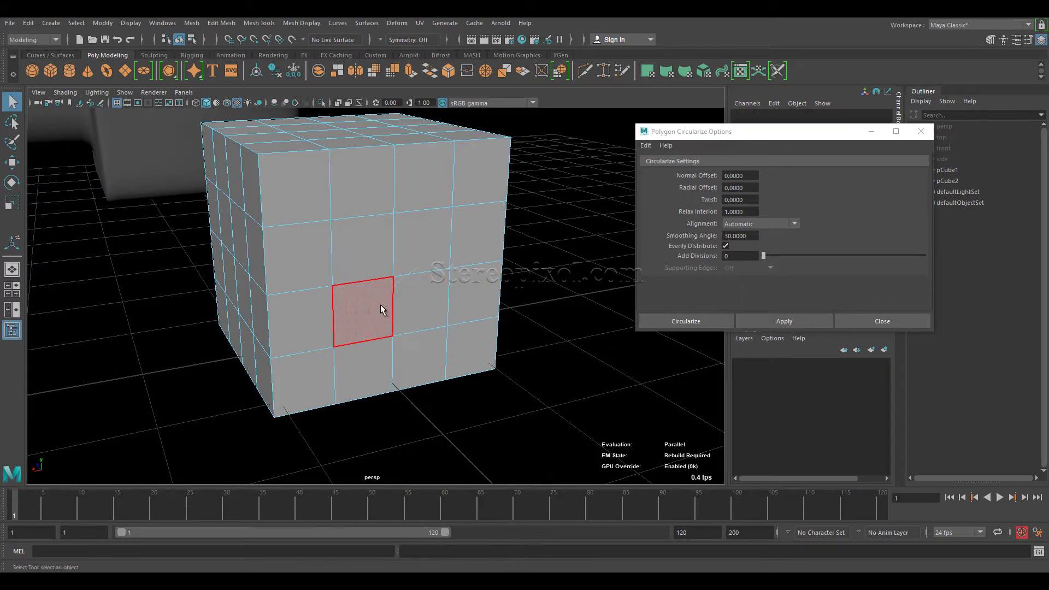
{"action": "key", "text": "F8"}
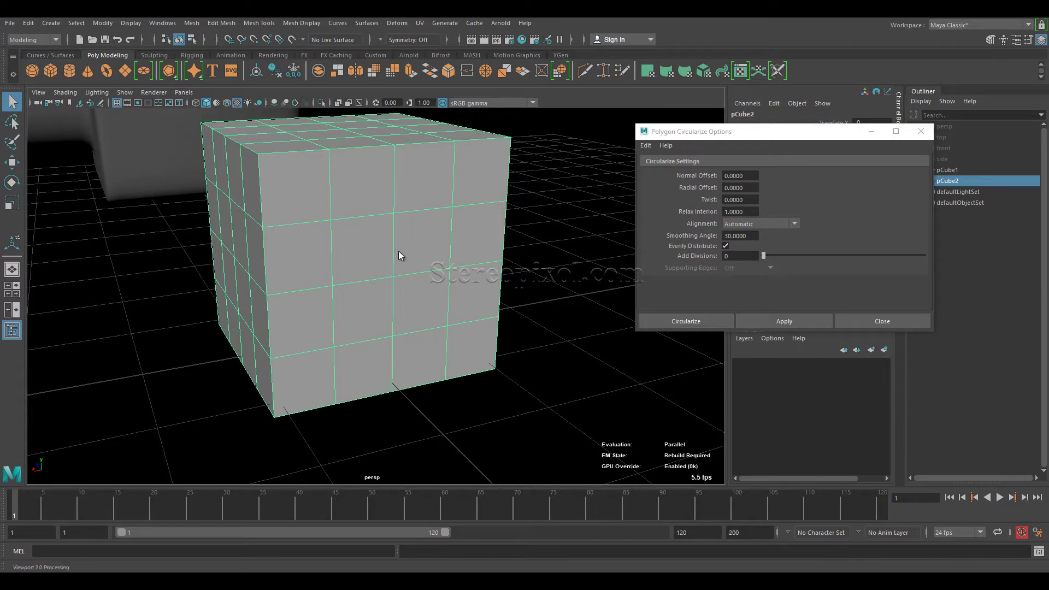
{"action": "key", "text": "F11"}
{"action": "left_click", "coordinate": [415, 254]}
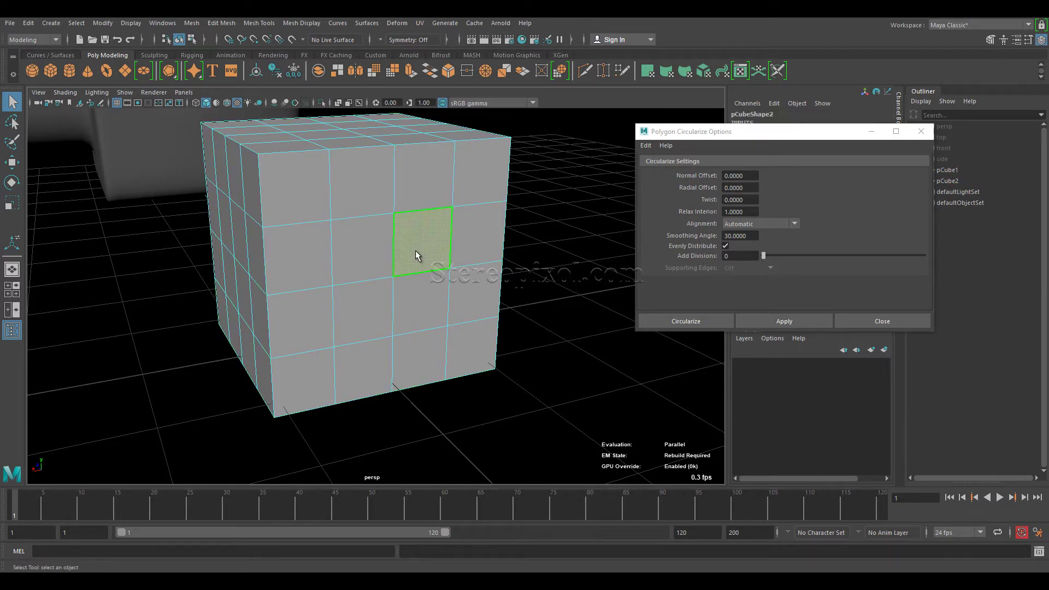
{"action": "left_click", "coordinate": [793, 319]}
{"action": "left_click_drag", "start_coordinate": [692, 132], "coordinate": [839, 166]}
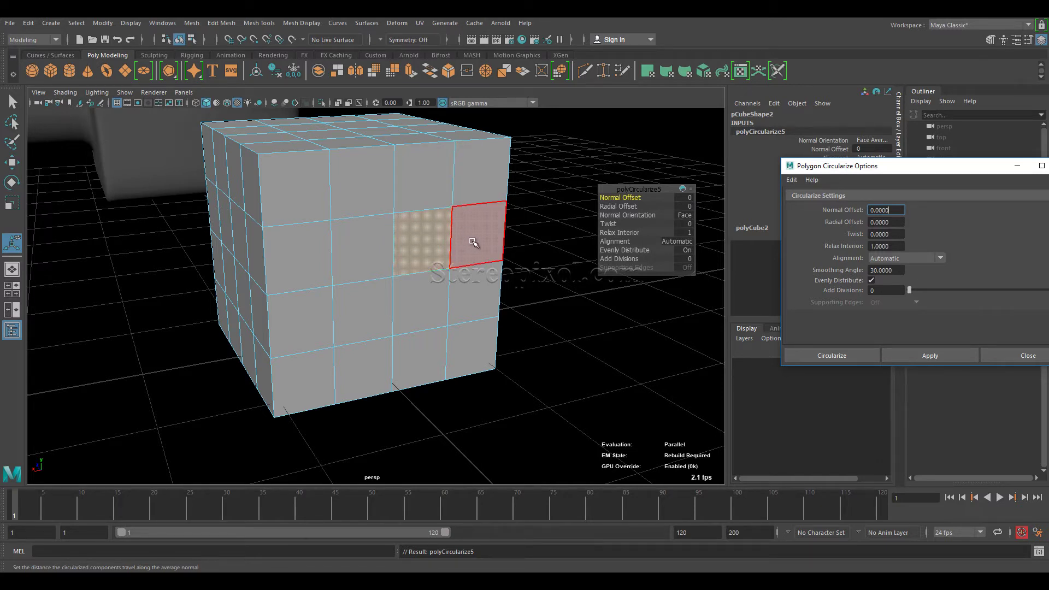
- Try setting Add Divisions to 2 on the circularized face
{"action": "left_click", "coordinate": [612, 259]}
{"action": "middle_click_drag", "start_coordinate": [613, 258], "coordinate": [621, 259]}
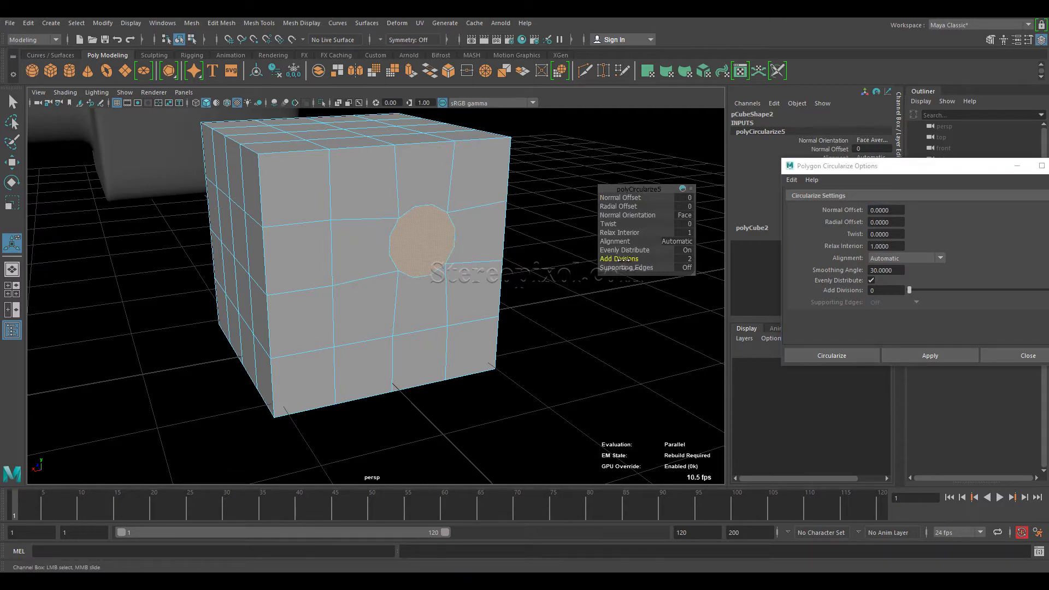
{"action": "left_click_drag", "start_coordinate": [892, 169], "coordinate": [851, 169]}
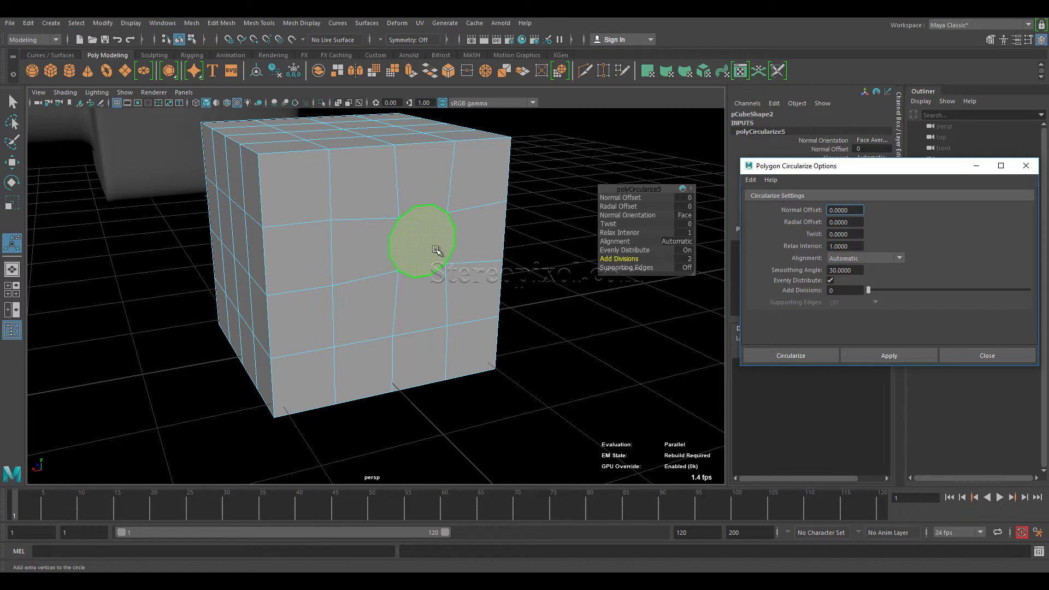
- Examine the vertices around the circularized face up close in vertex mode
{"action": "left_click_drag", "start_coordinate": [409, 246], "coordinate": [425, 258], "text": "alt"}
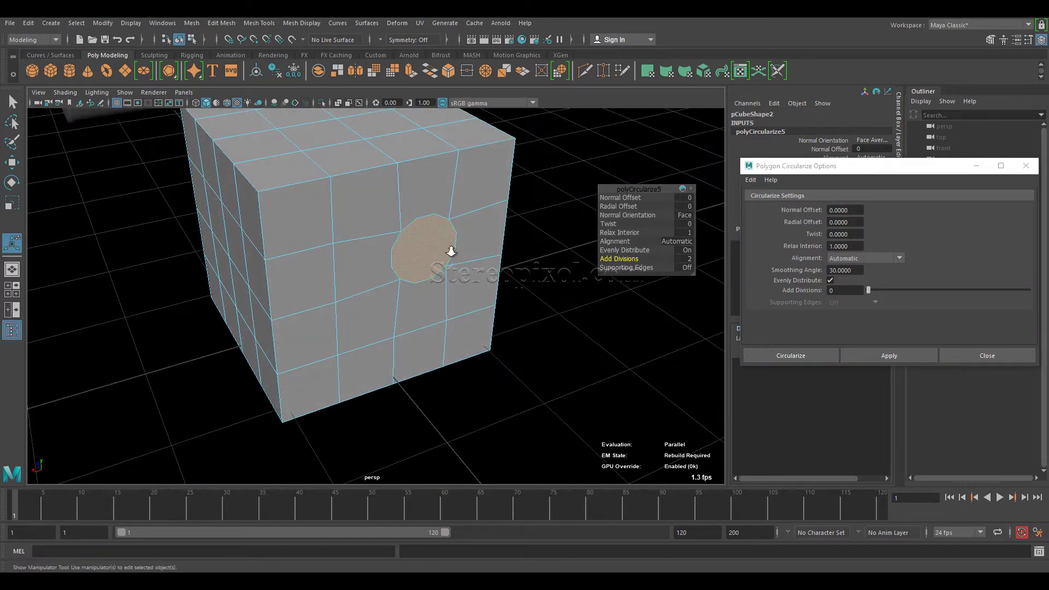
{"action": "scroll", "coordinate": [417, 245], "scroll_direction": "up", "scroll_amount": 2}
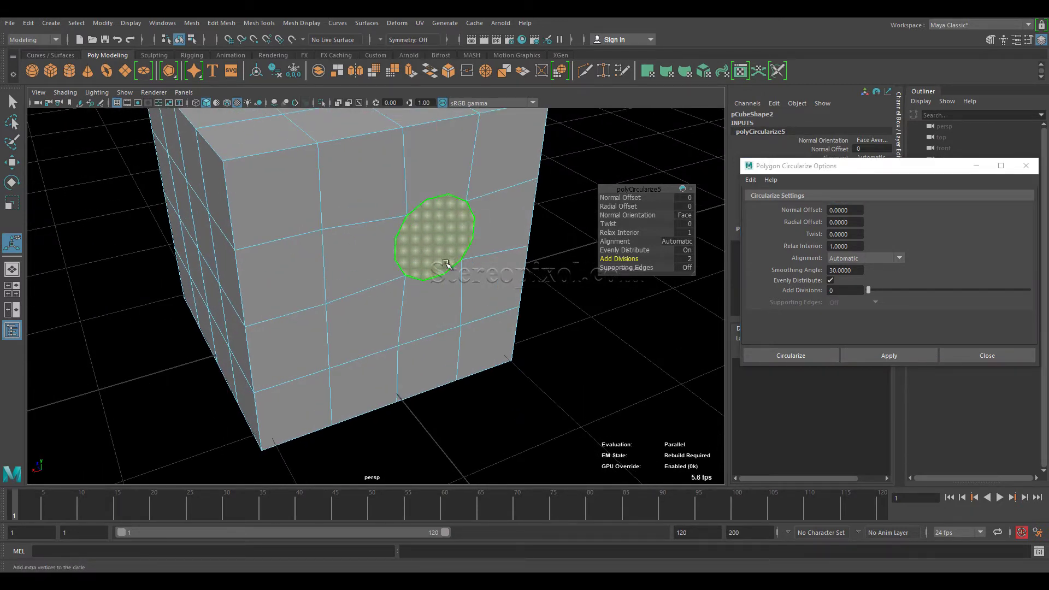
{"action": "left_click_drag", "start_coordinate": [454, 263], "coordinate": [412, 241], "text": "alt"}
{"action": "right_click_drag", "start_coordinate": [412, 242], "coordinate": [512, 275], "text": "alt"}
{"action": "middle_click_drag", "start_coordinate": [474, 242], "coordinate": [458, 271], "text": "alt"}
{"action": "right_click_drag", "start_coordinate": [458, 271], "coordinate": [363, 266]}
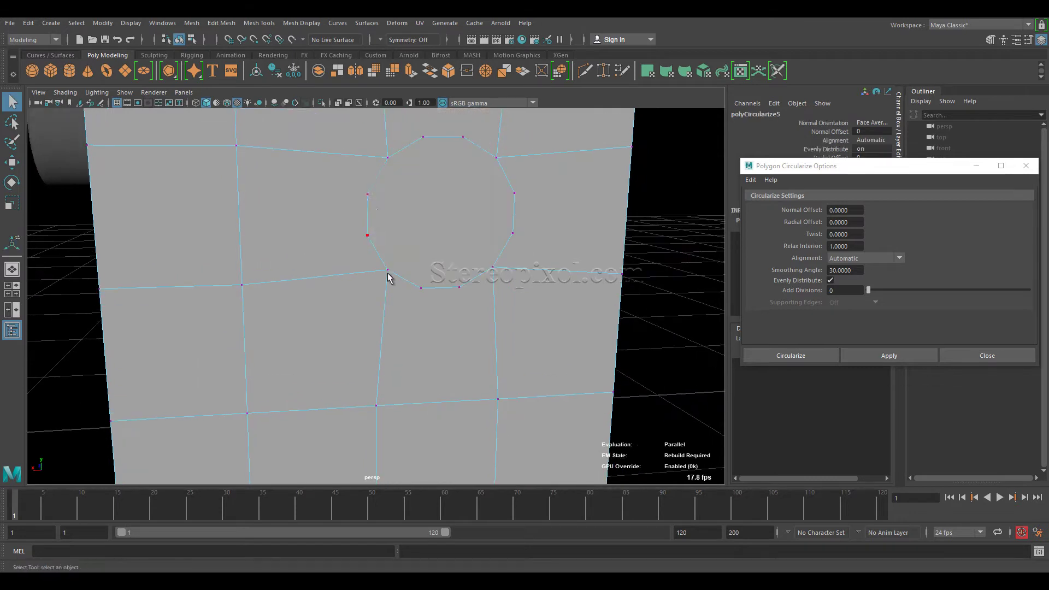
{"action": "left_click", "coordinate": [370, 197]}
{"action": "left_click", "coordinate": [368, 235]}
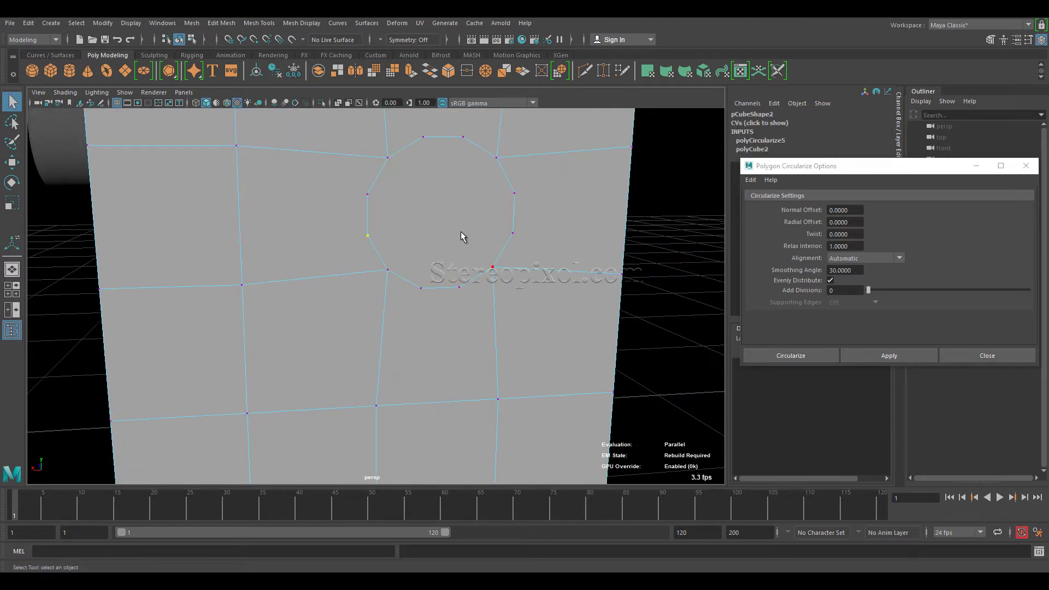
- Undo the vertex selection and the added divisions on the circularized face
{"action": "key", "text": "ctrl+z"}
{"action": "key", "text": "ctrl+z"}
{"action": "key", "text": "ctrl+z"}
{"action": "key", "text": "ctrl+z"}
{"action": "key", "text": "ctrl+z"}
{"action": "right_click_drag", "start_coordinate": [448, 231], "coordinate": [360, 241], "text": "alt"}
{"action": "left_click_drag", "start_coordinate": [360, 240], "coordinate": [451, 255], "text": "alt"}
{"action": "right_click_drag", "start_coordinate": [451, 255], "coordinate": [418, 260], "text": "alt"}
{"action": "left_click_drag", "start_coordinate": [419, 260], "coordinate": [435, 272], "text": "alt"}
{"action": "right_click_drag", "start_coordinate": [434, 272], "coordinate": [401, 270], "text": "alt"}
{"action": "left_click_drag", "start_coordinate": [401, 269], "coordinate": [448, 293], "text": "alt"}
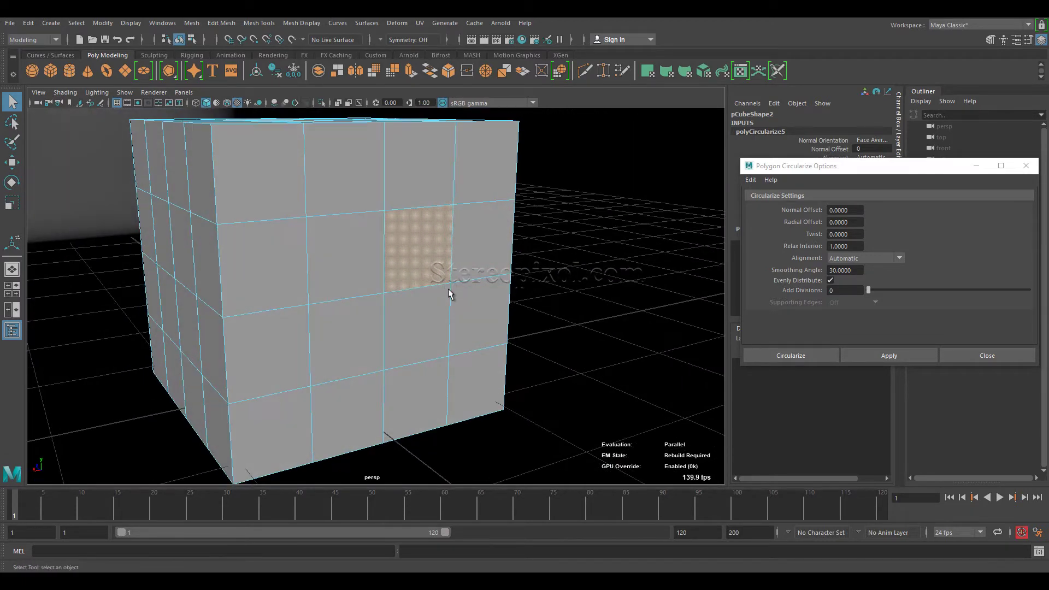
- Select the central two-by-two block of faces on the cube's side and circularize it with the default options
{"action": "left_click", "coordinate": [547, 332]}
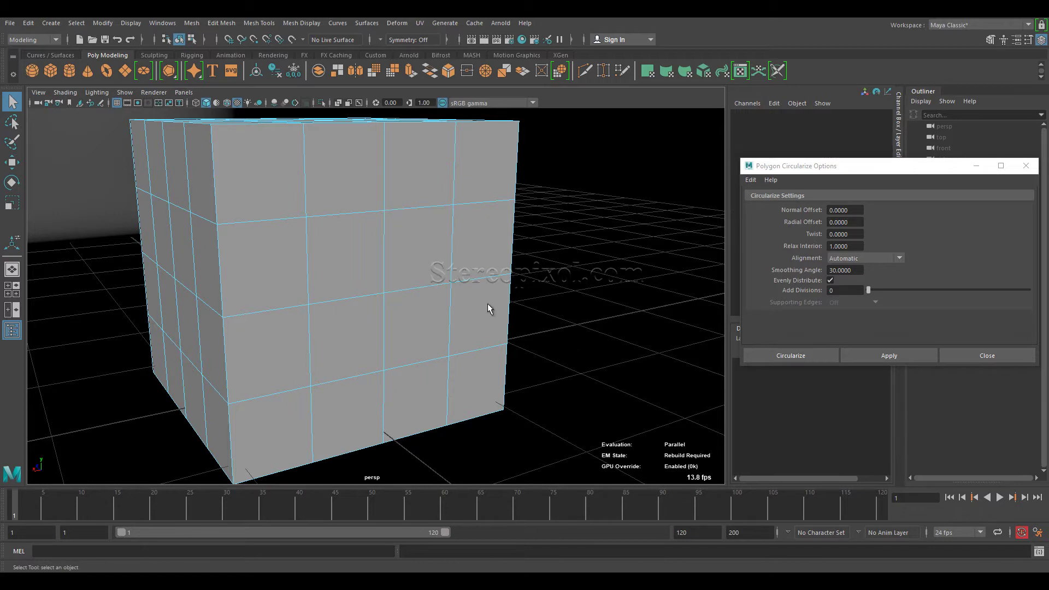
{"action": "left_click", "coordinate": [395, 266]}
{"action": "left_click", "coordinate": [405, 312], "text": "shift"}
{"action": "left_click", "coordinate": [336, 259], "text": "shift"}
{"action": "left_click", "coordinate": [373, 344], "text": "shift"}
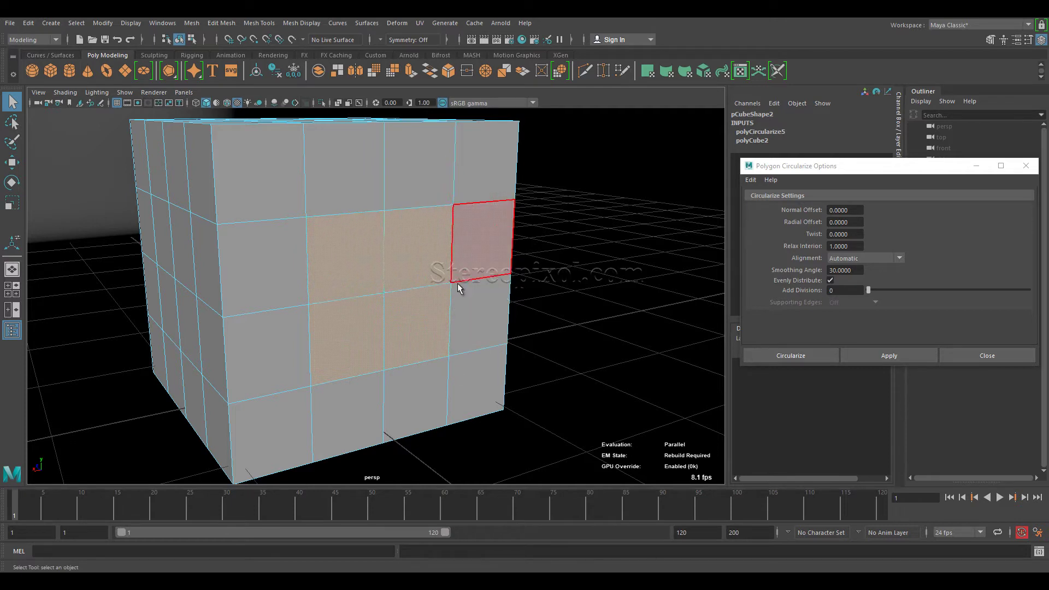
{"action": "left_click", "coordinate": [896, 356]}
{"action": "left_click_drag", "start_coordinate": [470, 309], "coordinate": [403, 328], "text": "alt"}
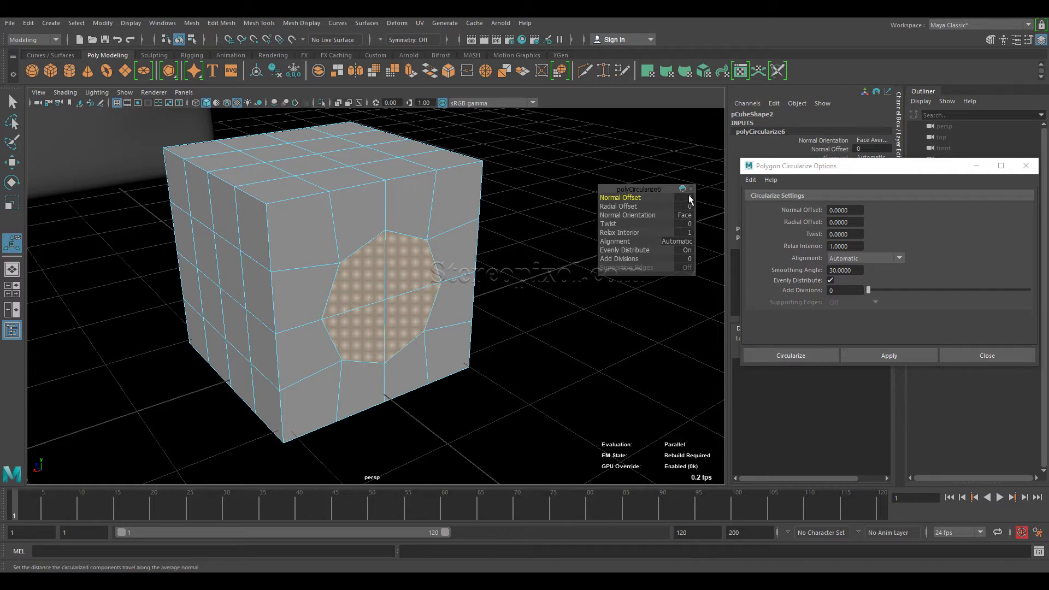
- Compare the circularized faces with the cylindrical extension on the finished model
{"action": "mouse_move", "coordinate": [375, 316]}
{"action": "left_mouse_down", "text": "alt"}
{"action": "mouse_move", "coordinate": [445, 323]}
{"action": "mouse_move", "coordinate": [365, 321]}
{"action": "left_mouse_up", "text": "alt"}
{"action": "right_click_drag", "start_coordinate": [512, 328], "coordinate": [442, 324], "text": "alt"}
{"action": "left_click_drag", "start_coordinate": [338, 292], "coordinate": [386, 300], "text": "alt"}
{"action": "left_click_drag", "start_coordinate": [262, 278], "coordinate": [314, 281], "text": "alt"}
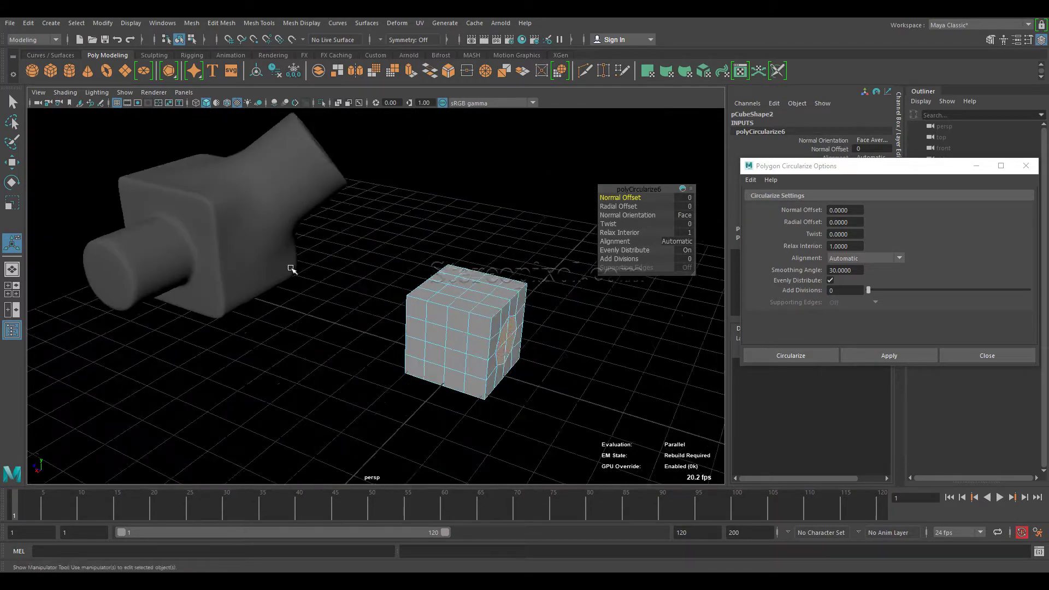
{"action": "middle_click_drag", "start_coordinate": [164, 285], "coordinate": [262, 288], "text": "alt"}
{"action": "right_click_drag", "start_coordinate": [261, 285], "coordinate": [283, 304], "text": "alt"}
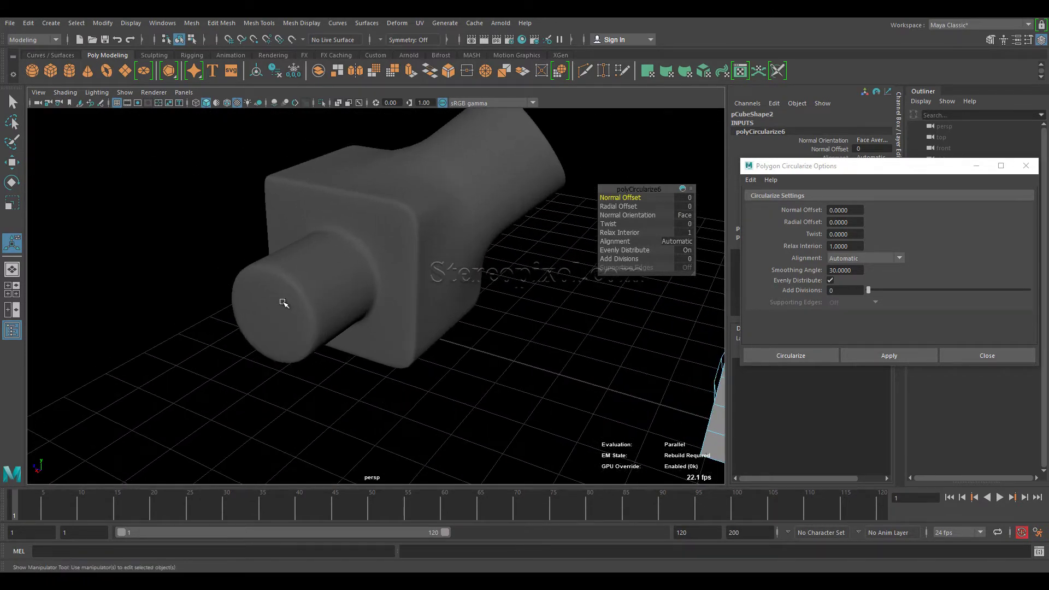
{"action": "key", "text": "f"}
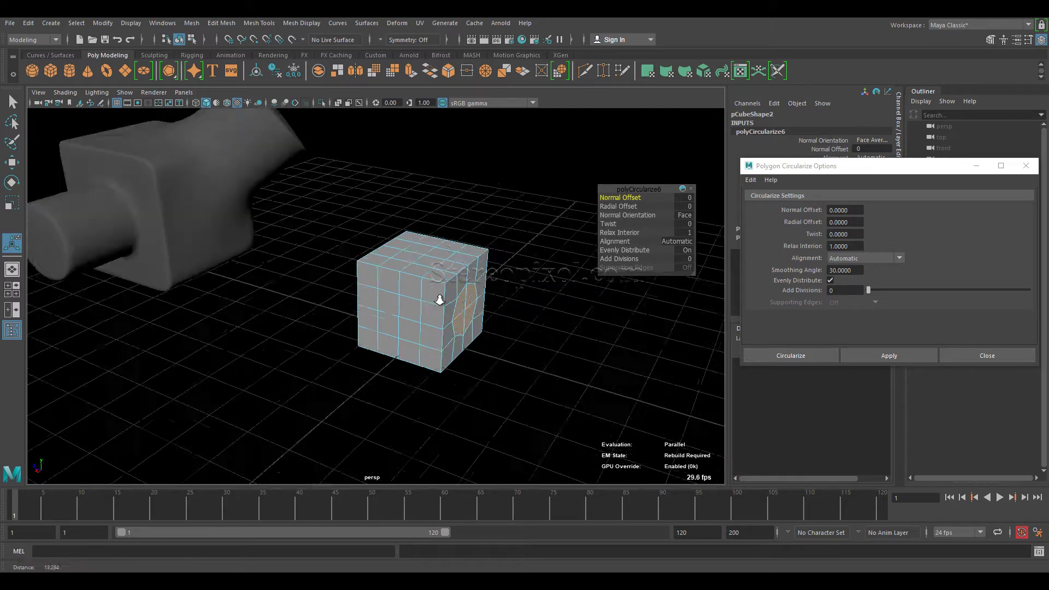
- Select the four circularized faces and extrude them outward from the cube by about 0.72 units
{"action": "left_click_drag", "start_coordinate": [399, 250], "coordinate": [388, 248], "text": "alt"}
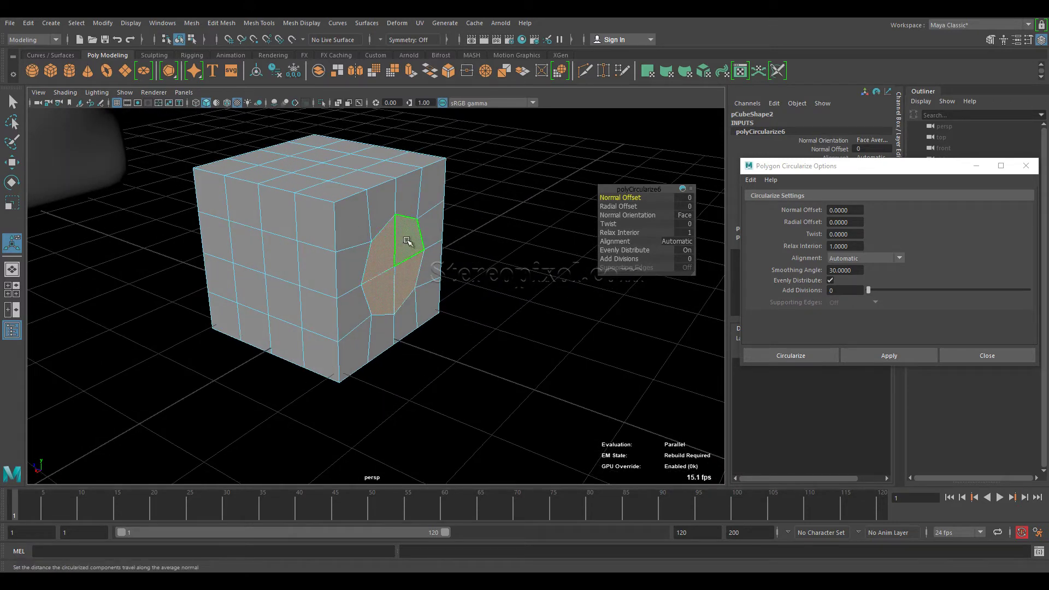
{"action": "left_click", "coordinate": [409, 242]}
{"action": "key", "text": "w"}
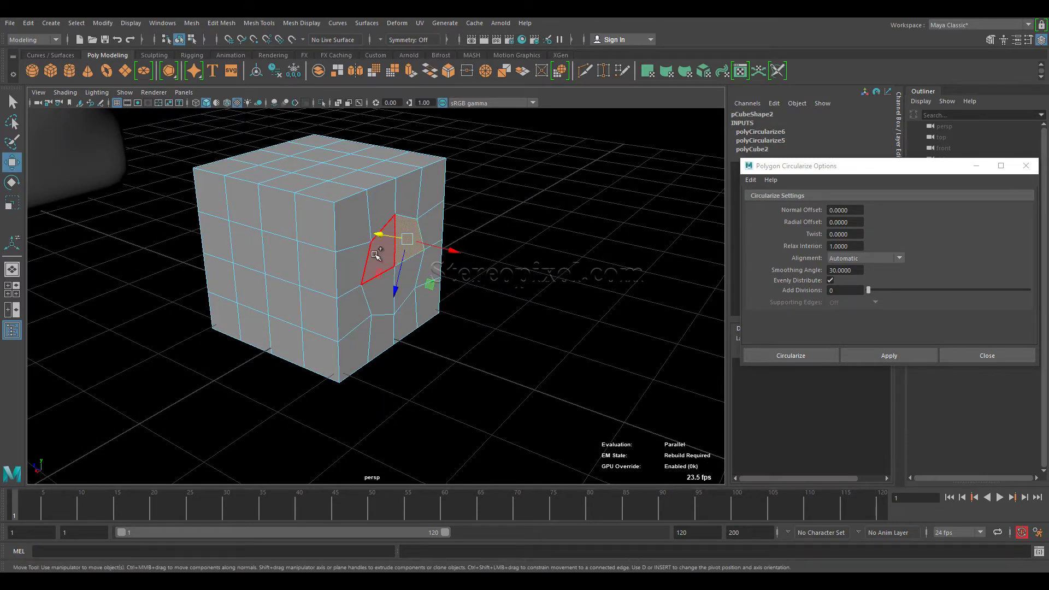
{"action": "left_click_drag", "start_coordinate": [404, 287], "coordinate": [361, 340], "text": "alt"}
{"action": "scroll", "coordinate": [380, 250], "scroll_direction": "up", "scroll_amount": 3}
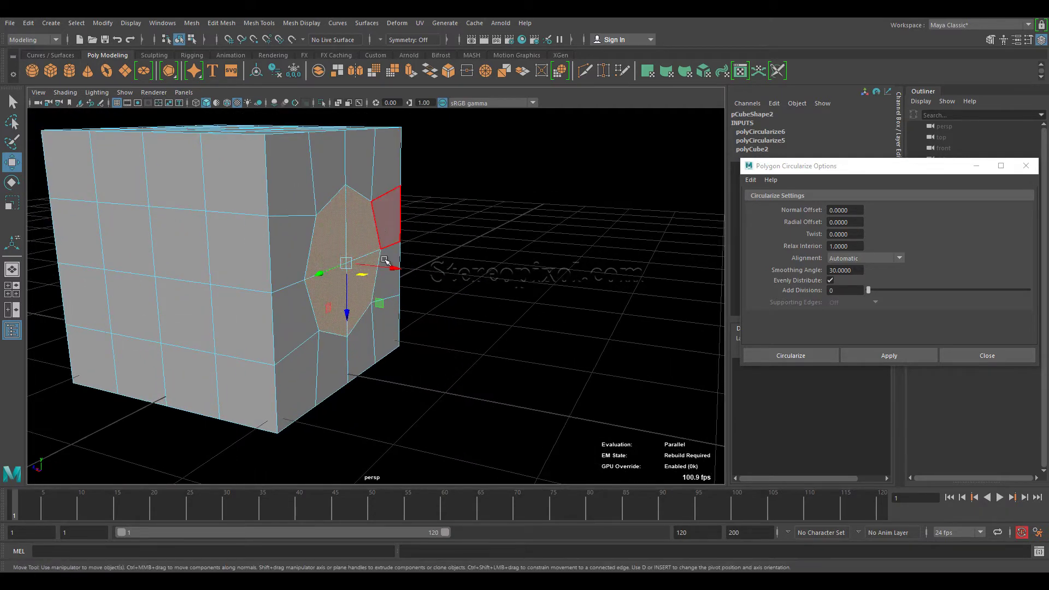
{"action": "left_click_drag", "start_coordinate": [392, 264], "coordinate": [460, 276], "text": "shift"}
{"action": "mouse_move", "coordinate": [465, 276]}
{"action": "left_mouse_down"}
{"action": "mouse_move", "coordinate": [420, 276]}
{"action": "mouse_move", "coordinate": [543, 290]}
{"action": "mouse_move", "coordinate": [475, 289]}
{"action": "left_mouse_up"}
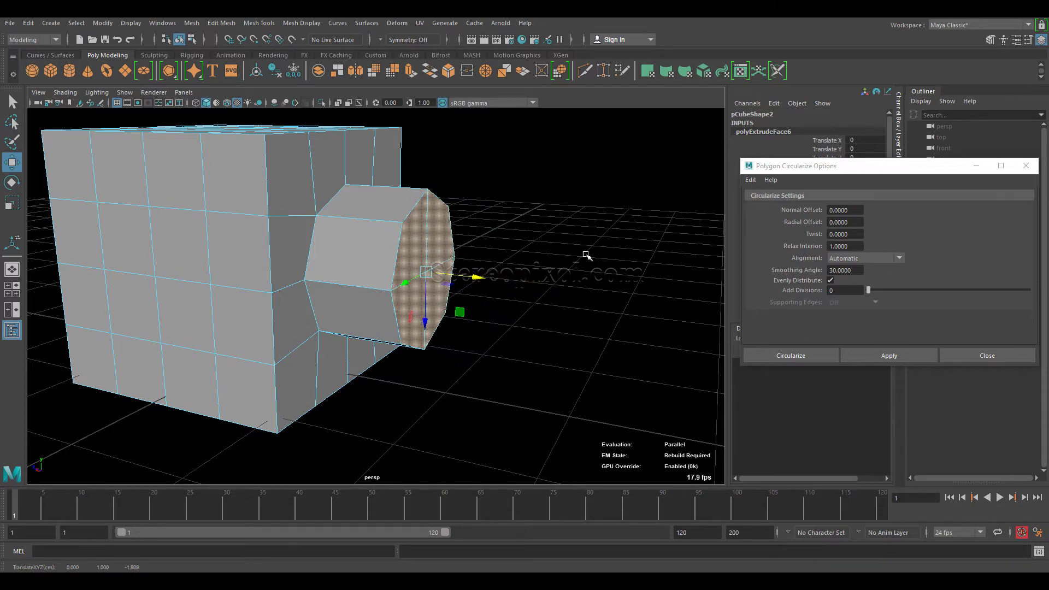
- Return the cube to object mode and inspect the extruded shape in smooth mesh preview
{"action": "left_click_drag", "start_coordinate": [585, 255], "coordinate": [590, 279], "text": "alt"}
{"action": "right_click_drag", "start_coordinate": [590, 280], "coordinate": [351, 279], "text": "alt"}
{"action": "right_click_drag", "start_coordinate": [286, 261], "coordinate": [321, 234]}
{"action": "left_click_drag", "start_coordinate": [451, 264], "coordinate": [429, 270], "text": "alt"}
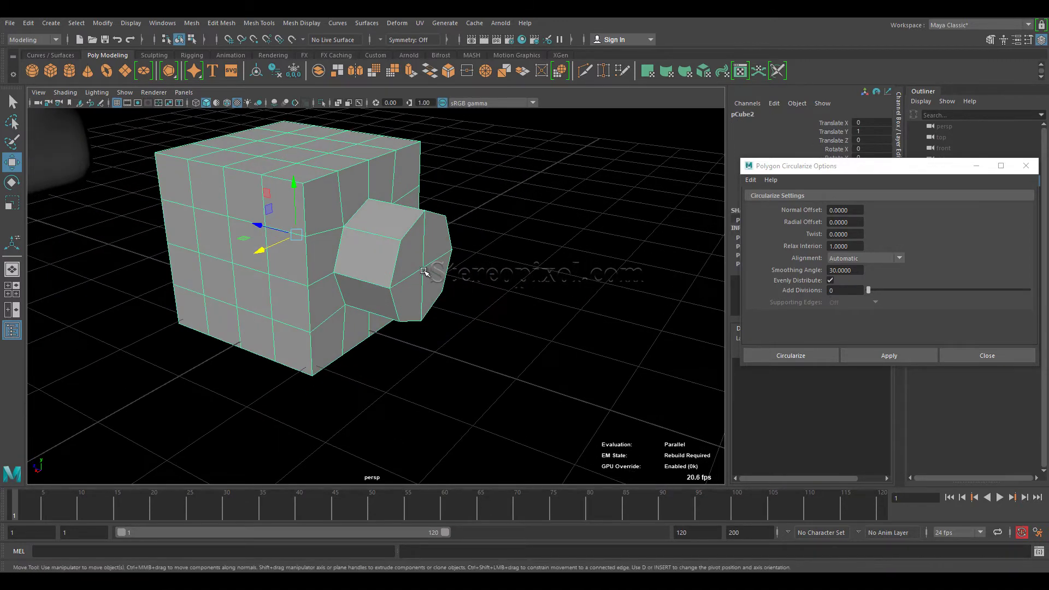
{"action": "key", "text": "3"}
{"action": "left_click", "coordinate": [521, 261]}
{"action": "left_click_drag", "start_coordinate": [341, 278], "coordinate": [355, 302], "text": "alt"}
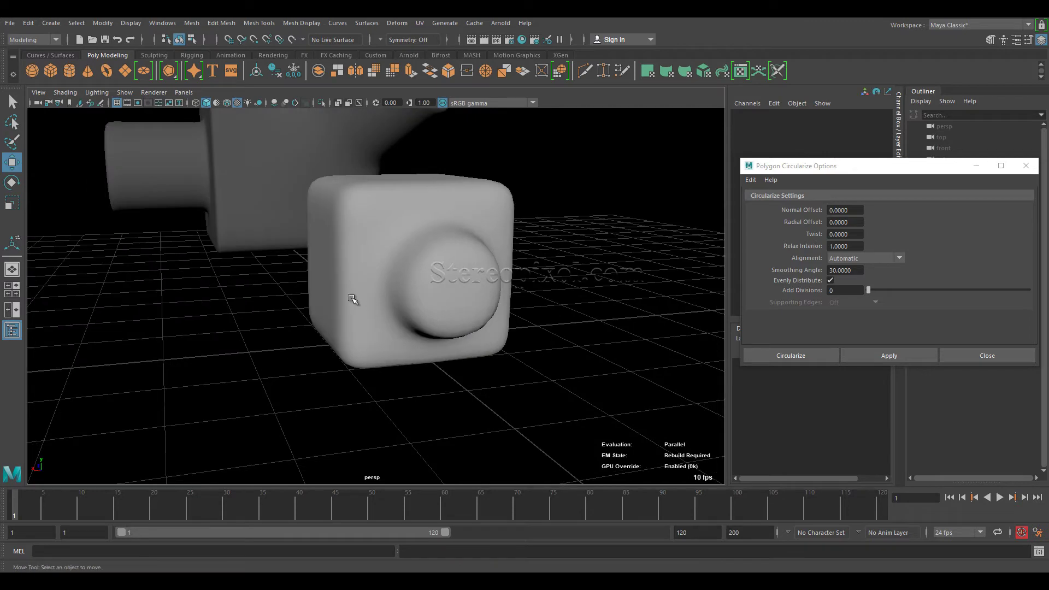
{"action": "left_click_drag", "start_coordinate": [420, 313], "coordinate": [513, 319], "text": "alt"}
- Undo the extrusion of the circularized faces and turn off the cube's smooth mesh preview
{"action": "key", "text": "ctrl+z"}
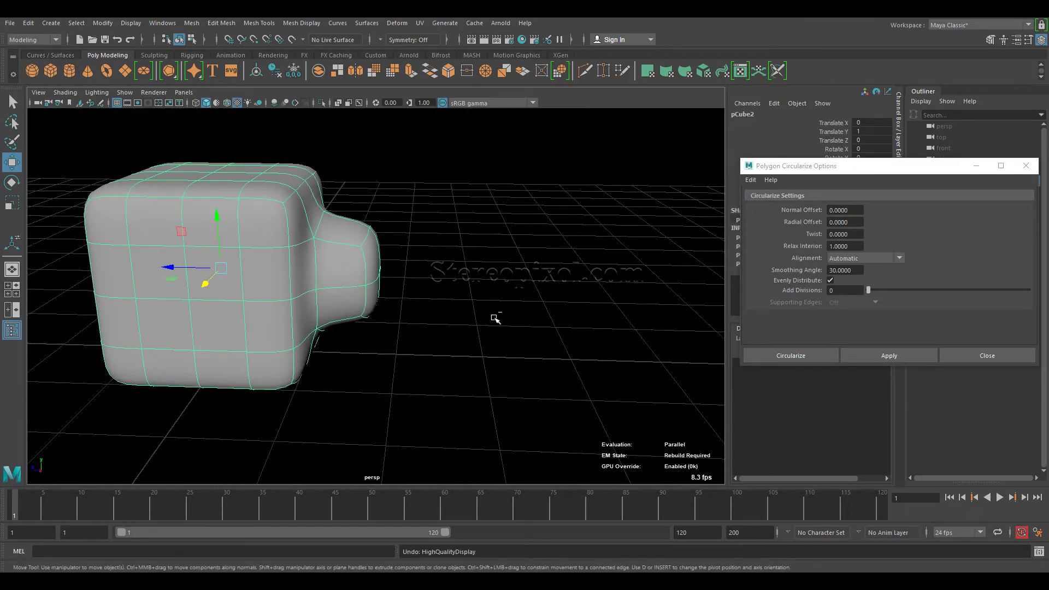
{"action": "key", "text": "ctrl+z"}
{"action": "key", "text": "ctrl+z"}
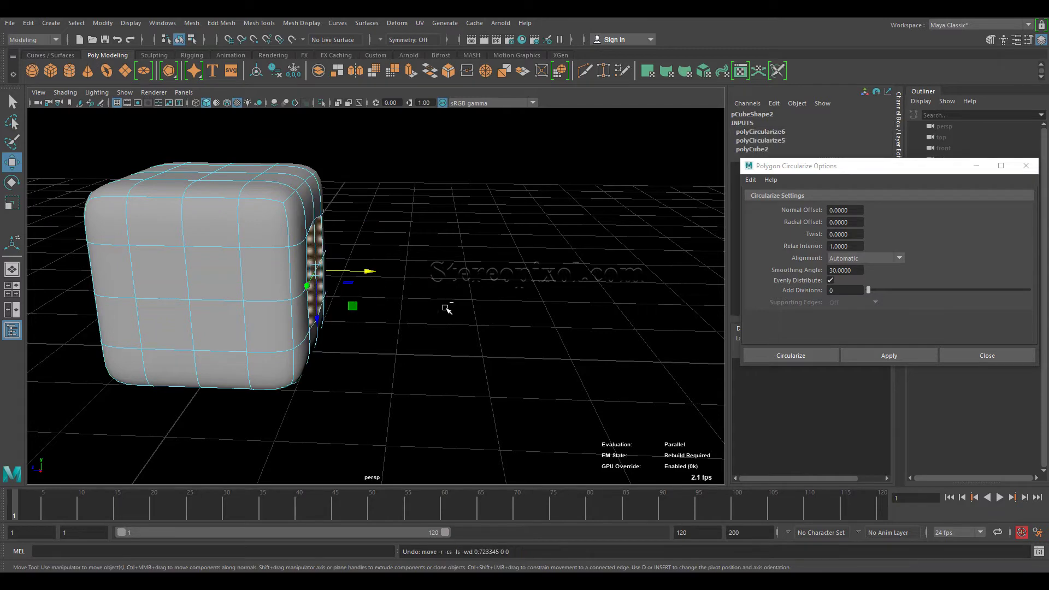
{"action": "key", "text": "3"}
{"action": "key", "text": "1"}
{"action": "left_click_drag", "start_coordinate": [439, 317], "coordinate": [383, 313], "text": "alt"}
{"action": "middle_click_drag", "start_coordinate": [440, 311], "coordinate": [433, 319], "text": "alt"}
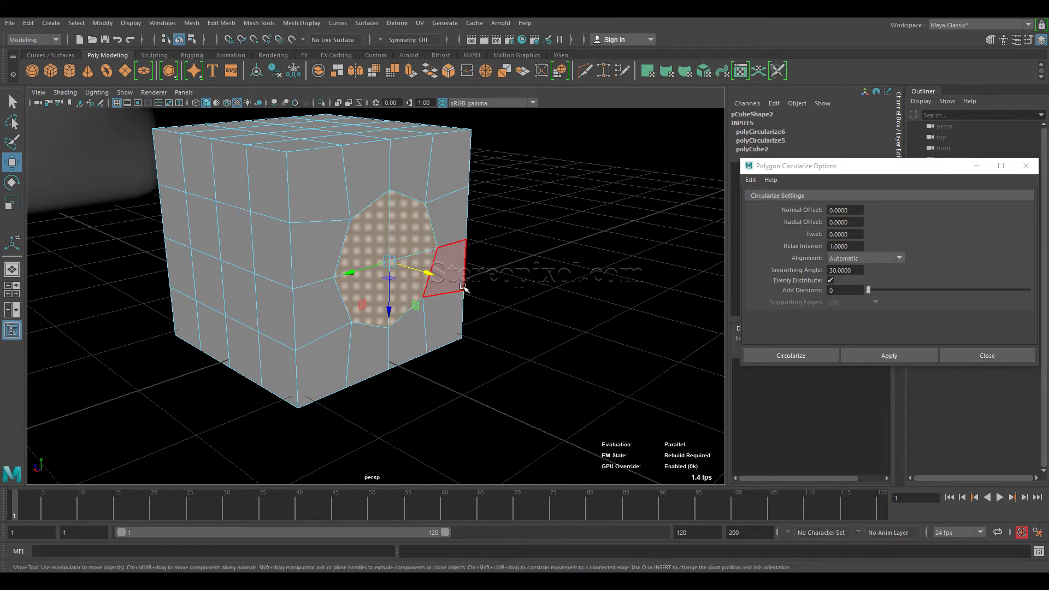
- Undo the circularization of the central two-by-two faces and clear the face selection
{"action": "left_click_drag", "start_coordinate": [480, 289], "coordinate": [438, 269], "text": "alt"}
{"action": "right_click_drag", "start_coordinate": [439, 269], "coordinate": [416, 261], "text": "alt"}
{"action": "left_click_drag", "start_coordinate": [436, 304], "coordinate": [381, 340], "text": "alt"}
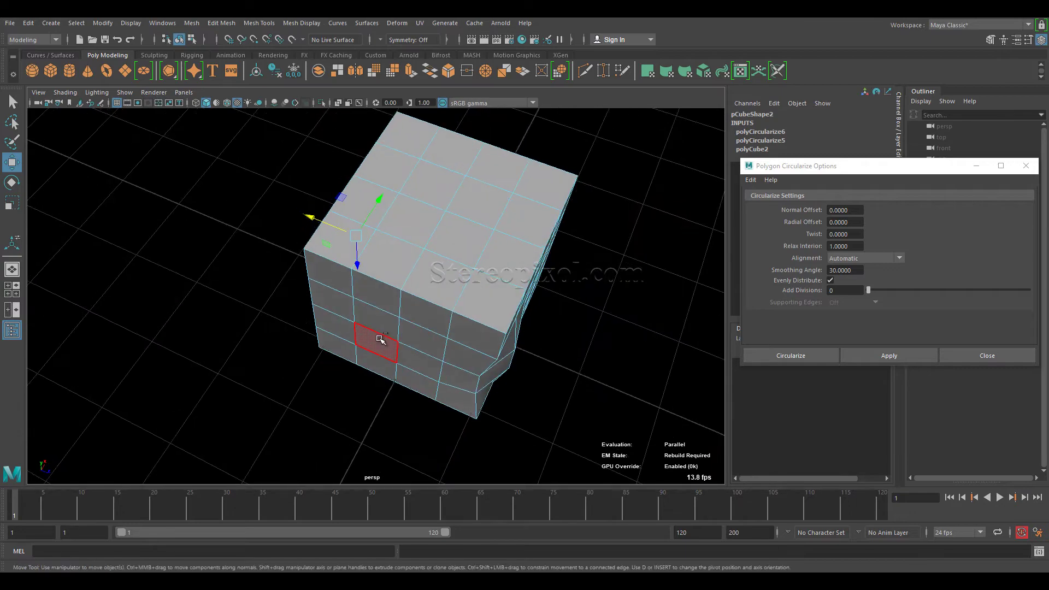
{"action": "scroll", "coordinate": [314, 330], "scroll_direction": "down", "scroll_amount": 3}
{"action": "left_click_drag", "start_coordinate": [314, 330], "coordinate": [395, 340], "text": "alt"}
{"action": "key", "text": "ctrl+z"}
{"action": "key", "text": "ctrl+z"}
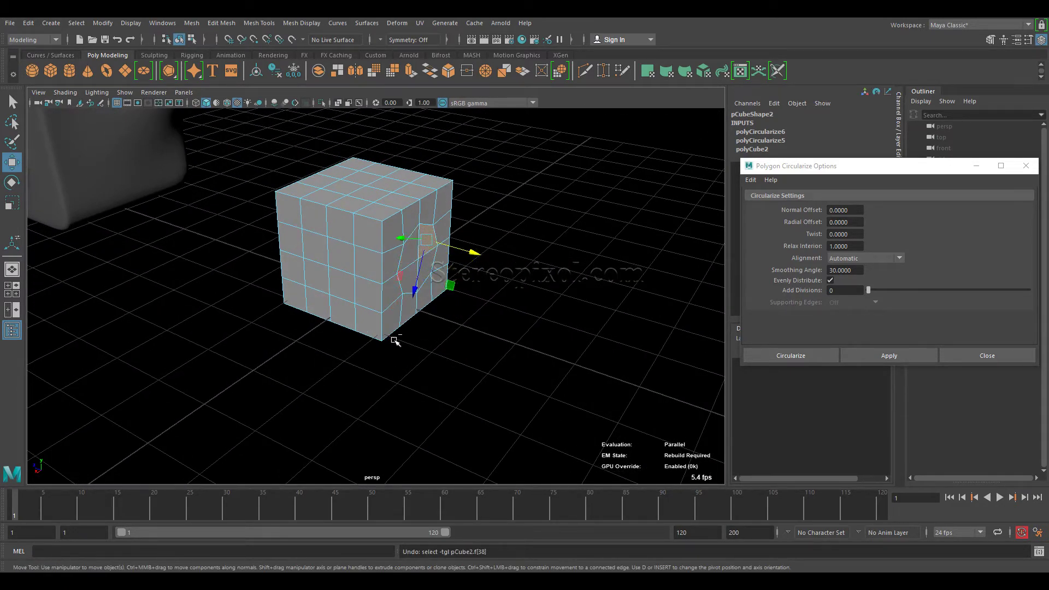
{"action": "left_click_drag", "start_coordinate": [486, 278], "coordinate": [421, 360], "text": "alt"}
{"action": "left_click", "coordinate": [401, 343]}
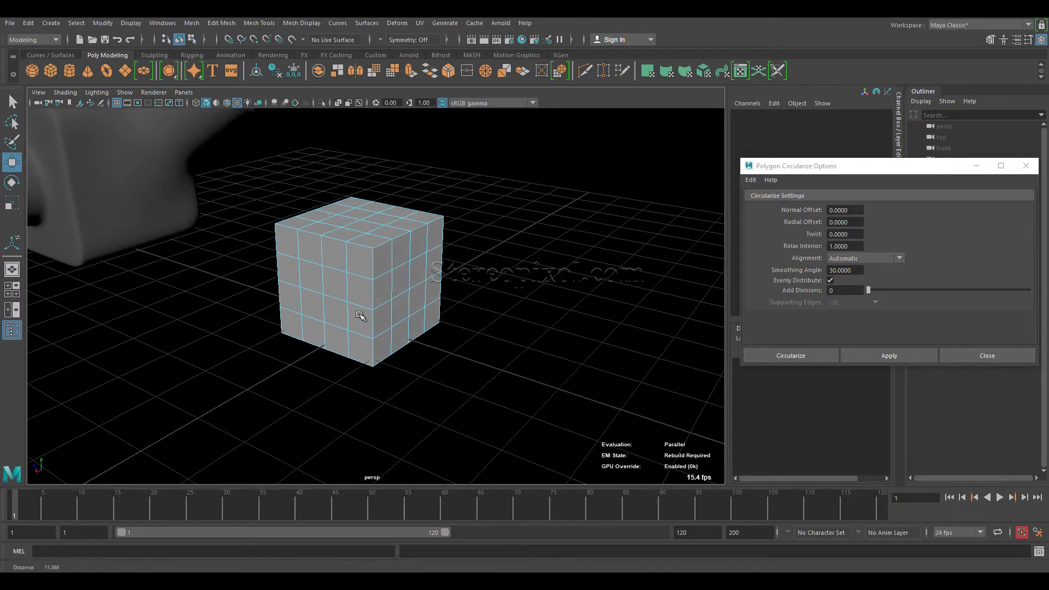
- Select the band of faces around the cube's second row and try circularizing it, undoing the result
{"action": "right_click_drag", "start_coordinate": [346, 312], "coordinate": [409, 362], "text": "alt"}
{"action": "left_click_drag", "start_coordinate": [409, 363], "coordinate": [408, 354], "text": "alt"}
{"action": "right_click_drag", "start_coordinate": [408, 355], "coordinate": [444, 342], "text": "alt"}
{"action": "middle_click_drag", "start_coordinate": [445, 342], "coordinate": [440, 313], "text": "alt"}
{"action": "left_click_drag", "start_coordinate": [440, 313], "coordinate": [377, 335], "text": "alt"}
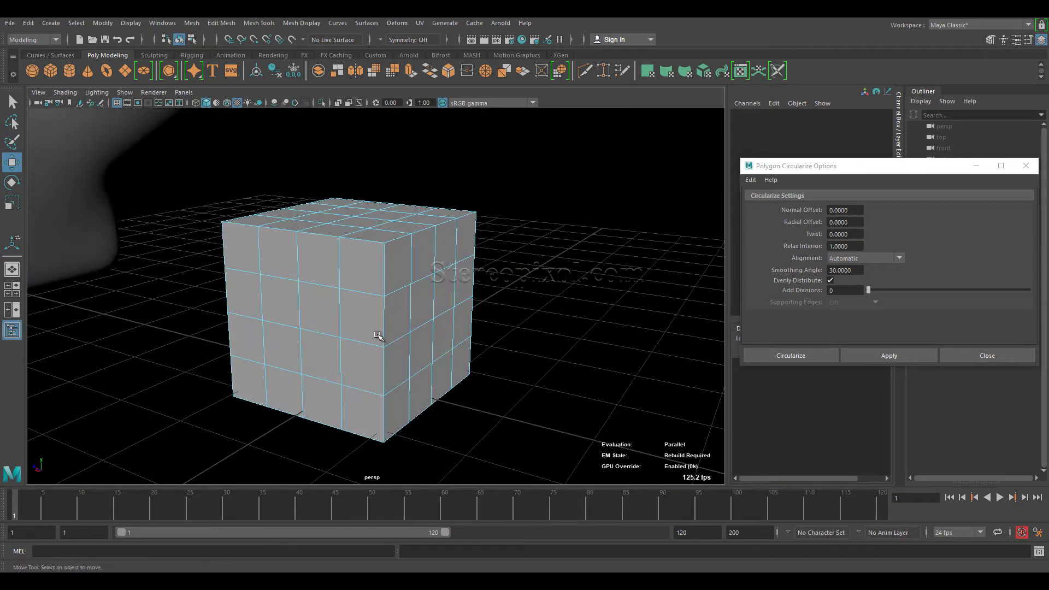
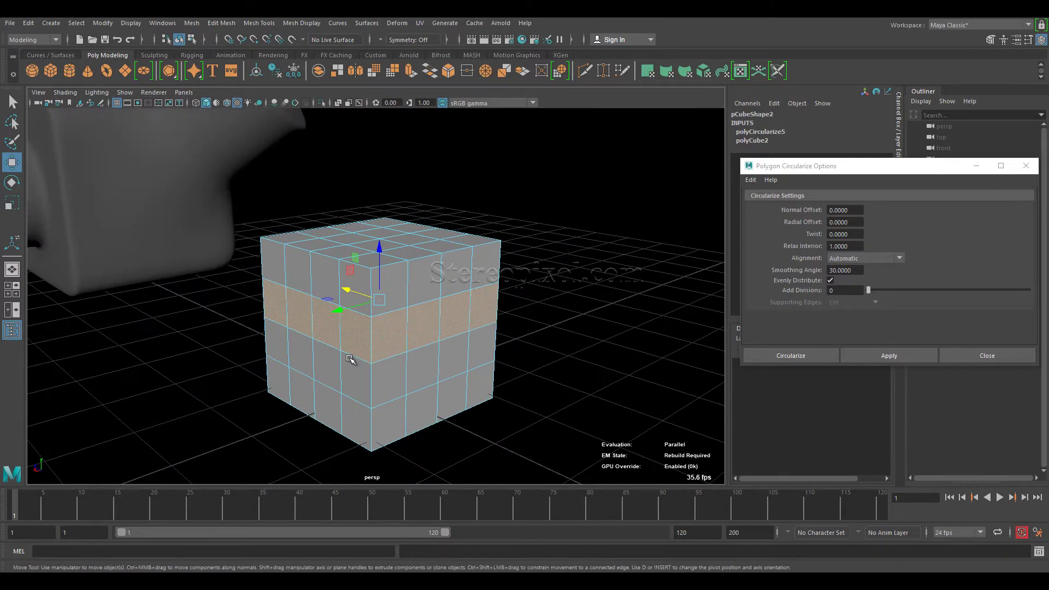
{"action": "left_click", "coordinate": [870, 354]}
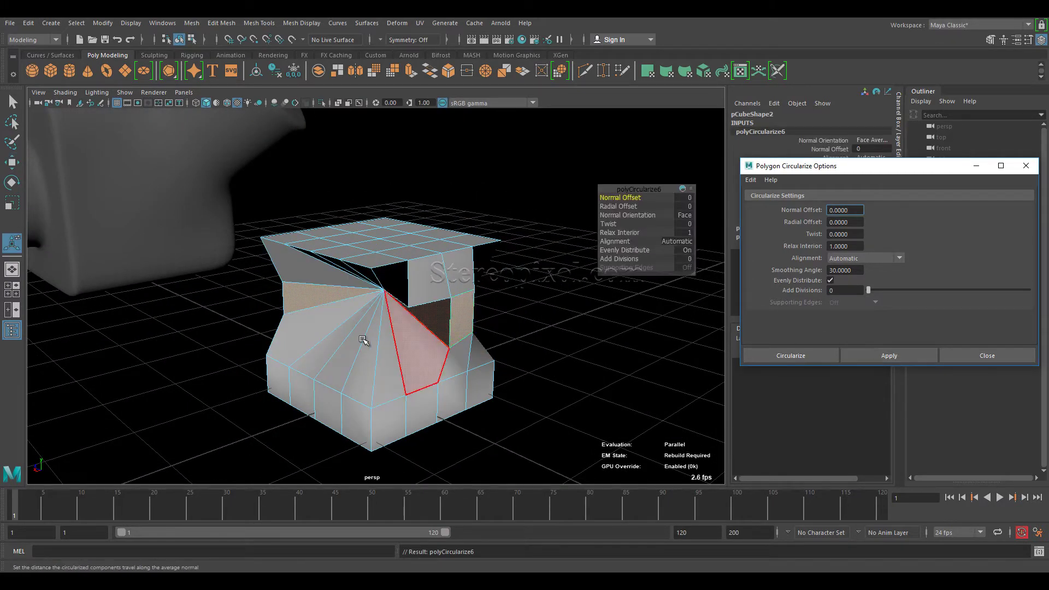
{"action": "left_click_drag", "start_coordinate": [415, 344], "coordinate": [340, 356], "text": "alt"}
{"action": "key", "text": "ctrl+z"}
- Reset the Circularize options to their defaults and retry circularizing the face band, undoing it after inspecting the shape
{"action": "right_click_drag", "start_coordinate": [339, 356], "coordinate": [417, 323], "text": "alt"}
{"action": "left_click_drag", "start_coordinate": [417, 323], "coordinate": [697, 352], "text": "alt"}
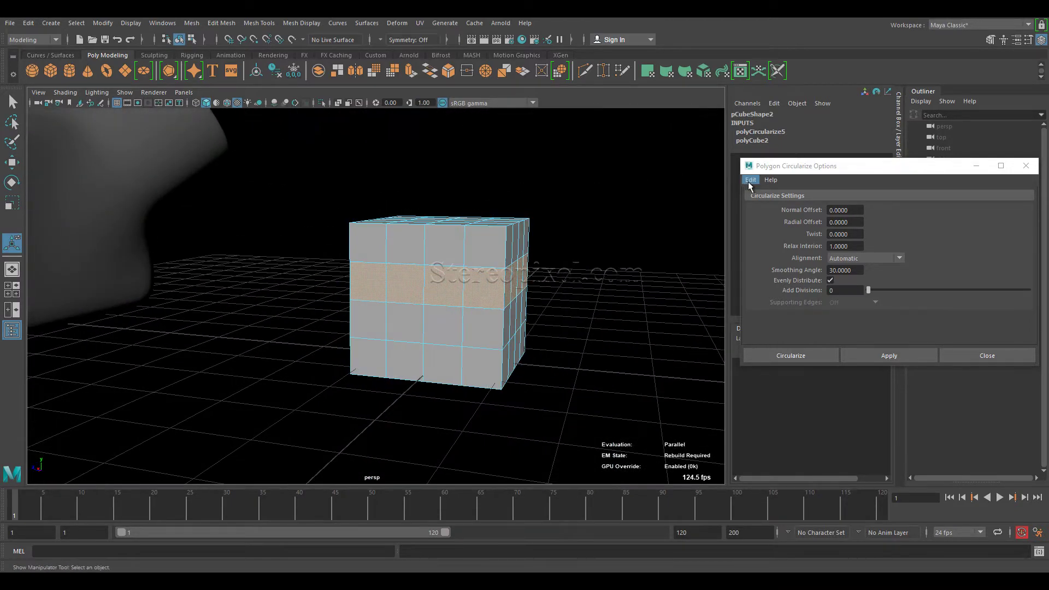
{"action": "left_click", "coordinate": [758, 205]}
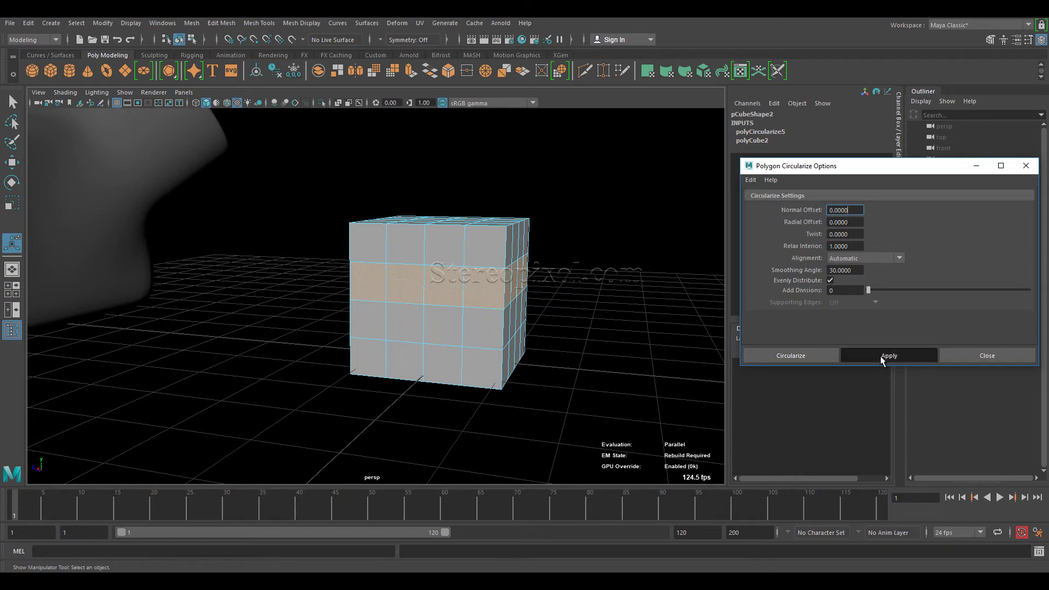
{"action": "left_click", "coordinate": [879, 356]}
{"action": "left_click_drag", "start_coordinate": [628, 333], "coordinate": [416, 369], "text": "alt"}
{"action": "key", "text": "ctrl+z"}
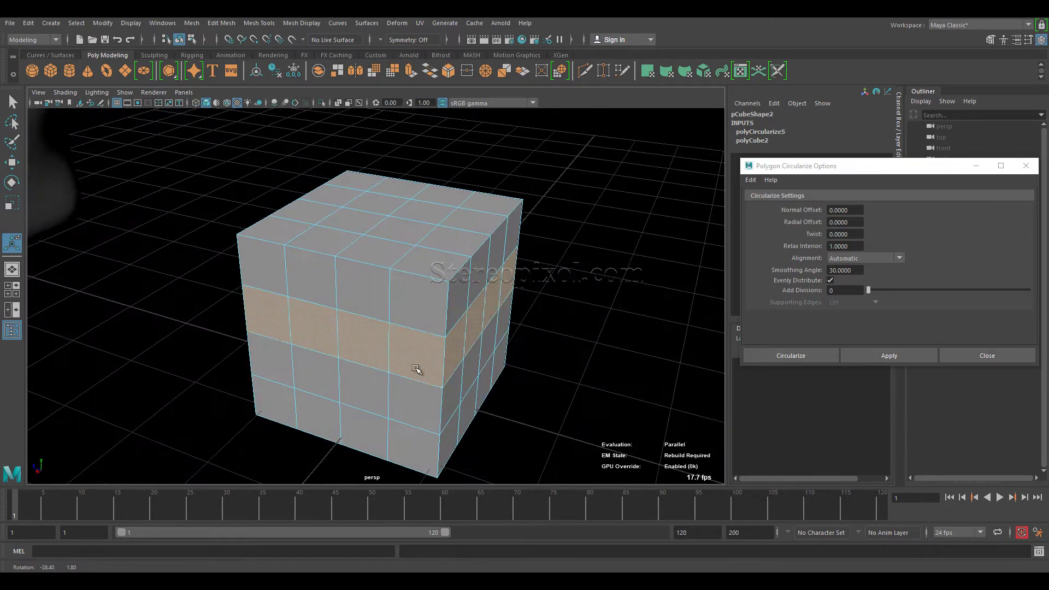
- Select the three faces meeting at the cube's upper front corner and circularize them with Automatic alignment
{"action": "left_click", "coordinate": [550, 331]}
{"action": "left_click_drag", "start_coordinate": [550, 331], "coordinate": [451, 352], "text": "alt"}
{"action": "left_click", "coordinate": [397, 363]}
{"action": "left_click", "coordinate": [860, 353]}
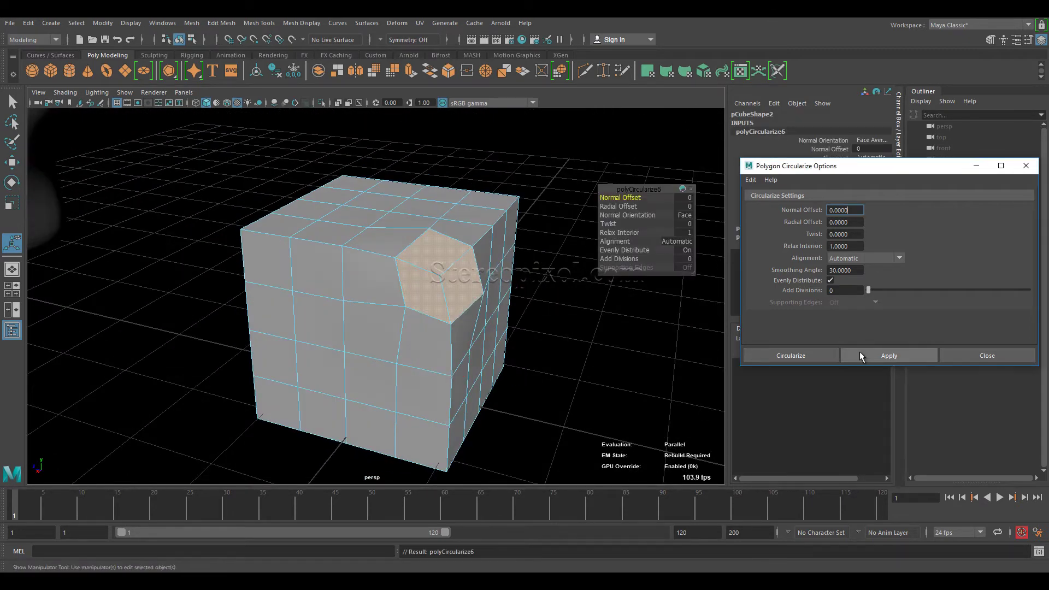
- Inspect the circularized corner faces from several angles and undo their circularization
{"action": "left_click_drag", "start_coordinate": [534, 317], "coordinate": [444, 297], "text": "alt"}
{"action": "right_click_drag", "start_coordinate": [444, 297], "coordinate": [408, 330], "text": "alt"}
{"action": "left_click_drag", "start_coordinate": [410, 331], "coordinate": [440, 334], "text": "alt"}
{"action": "left_click_drag", "start_coordinate": [453, 239], "coordinate": [412, 175], "text": "alt"}
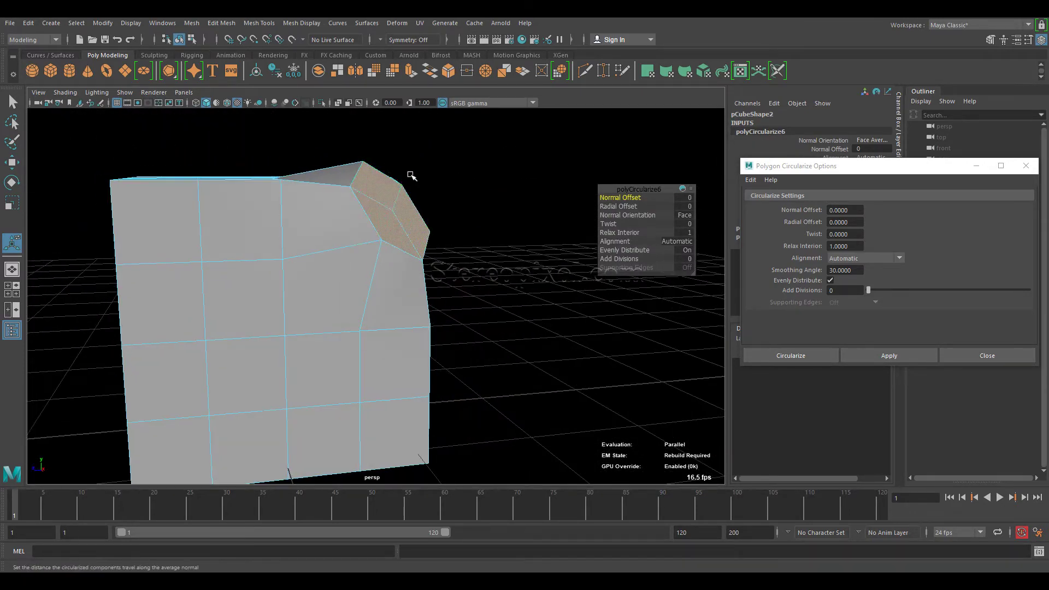
{"action": "left_click_drag", "start_coordinate": [406, 261], "coordinate": [360, 273], "text": "alt"}
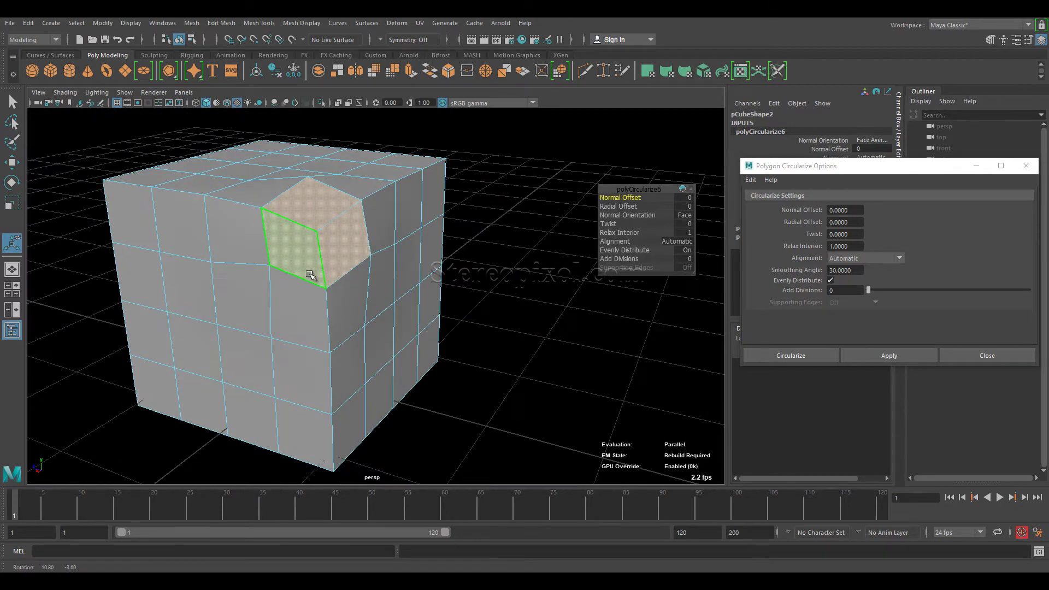
{"action": "key", "text": "ctrl+z"}
- Select the four faces straddling the cube's upper edge, two on top and two on the side, and circularize them with Automatic alignment
{"action": "left_click_drag", "start_coordinate": [300, 275], "coordinate": [340, 300], "text": "alt"}
{"action": "right_click_drag", "start_coordinate": [340, 300], "coordinate": [396, 313], "text": "alt"}
{"action": "left_click_drag", "start_coordinate": [396, 313], "coordinate": [364, 316], "text": "alt"}
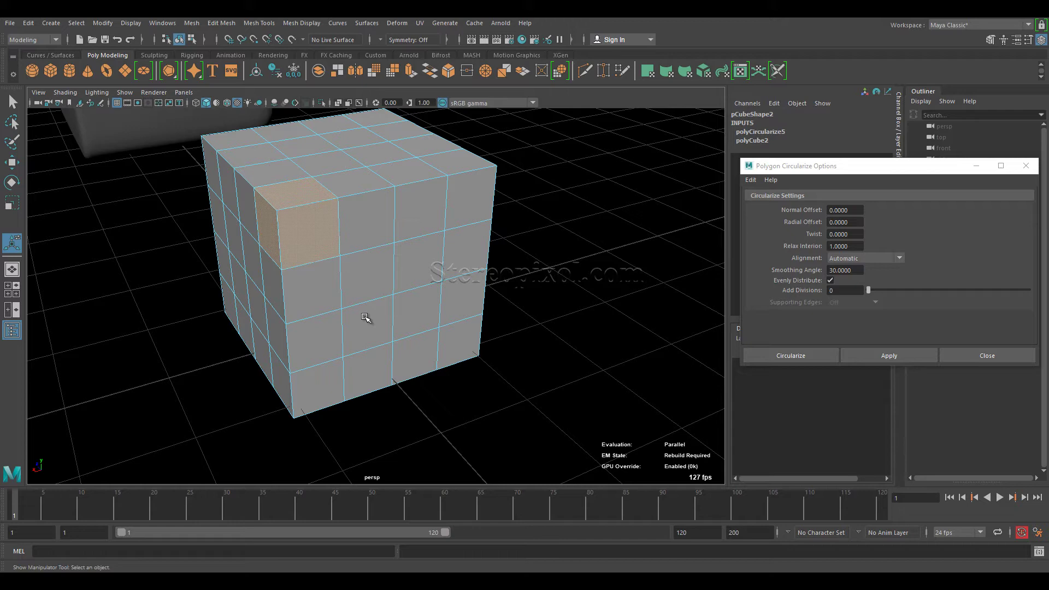
{"action": "left_click_drag", "start_coordinate": [367, 263], "coordinate": [371, 270], "text": "alt"}
{"action": "left_click", "coordinate": [371, 243]}
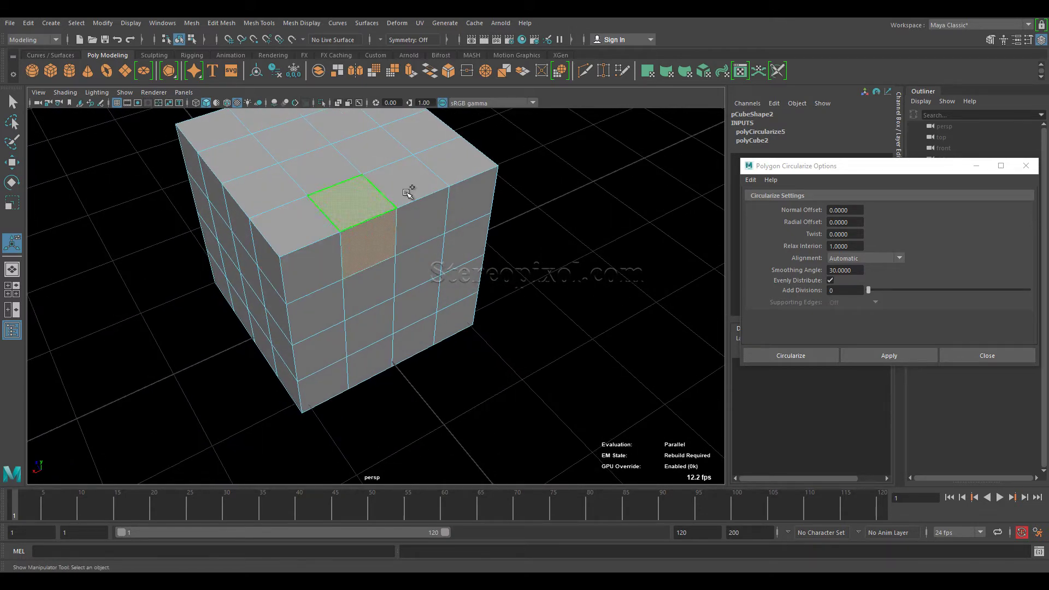
{"action": "left_click", "coordinate": [408, 192], "text": "shift"}
{"action": "left_click_drag", "start_coordinate": [436, 266], "coordinate": [426, 207], "text": "alt"}
{"action": "left_click", "coordinate": [862, 354]}
- Examine the circularized faces across the upper edge from several angles and undo the circularization
{"action": "left_click_drag", "start_coordinate": [358, 155], "coordinate": [461, 201], "text": "alt"}
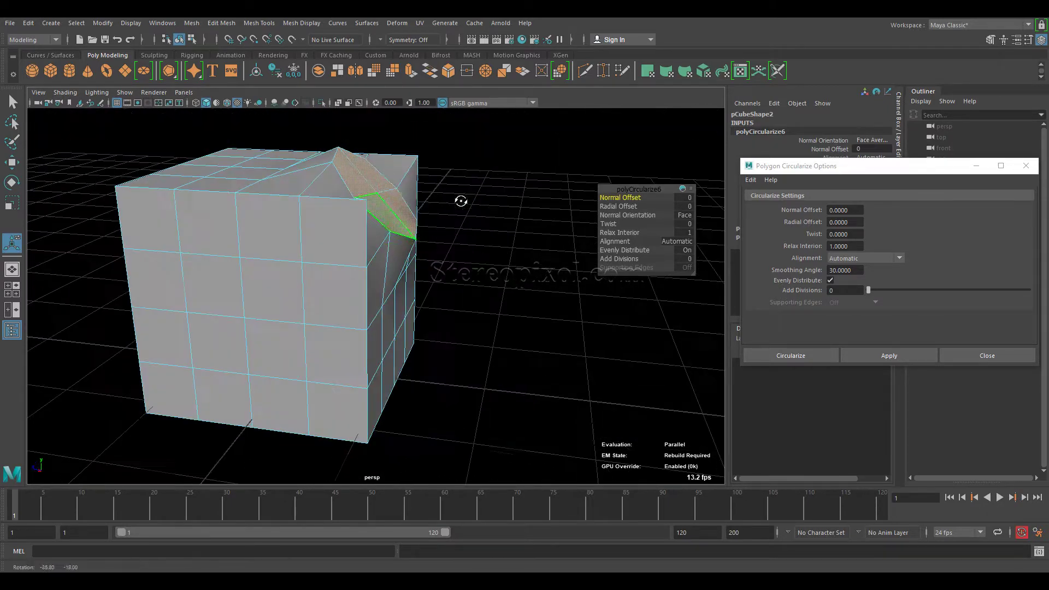
{"action": "left_click_drag", "start_coordinate": [445, 275], "coordinate": [405, 222], "text": "alt"}
{"action": "right_click_drag", "start_coordinate": [405, 223], "coordinate": [427, 290], "text": "alt"}
{"action": "left_click_drag", "start_coordinate": [427, 290], "coordinate": [371, 323], "text": "alt"}
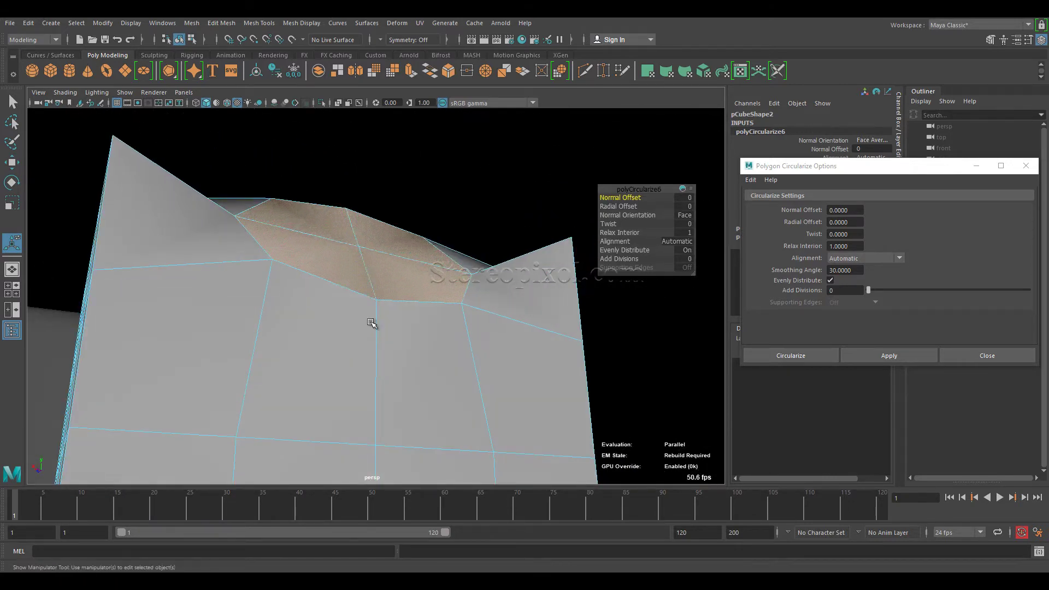
{"action": "left_click_drag", "start_coordinate": [349, 246], "coordinate": [412, 312], "text": "alt"}
{"action": "key", "text": "ctrl+z"}
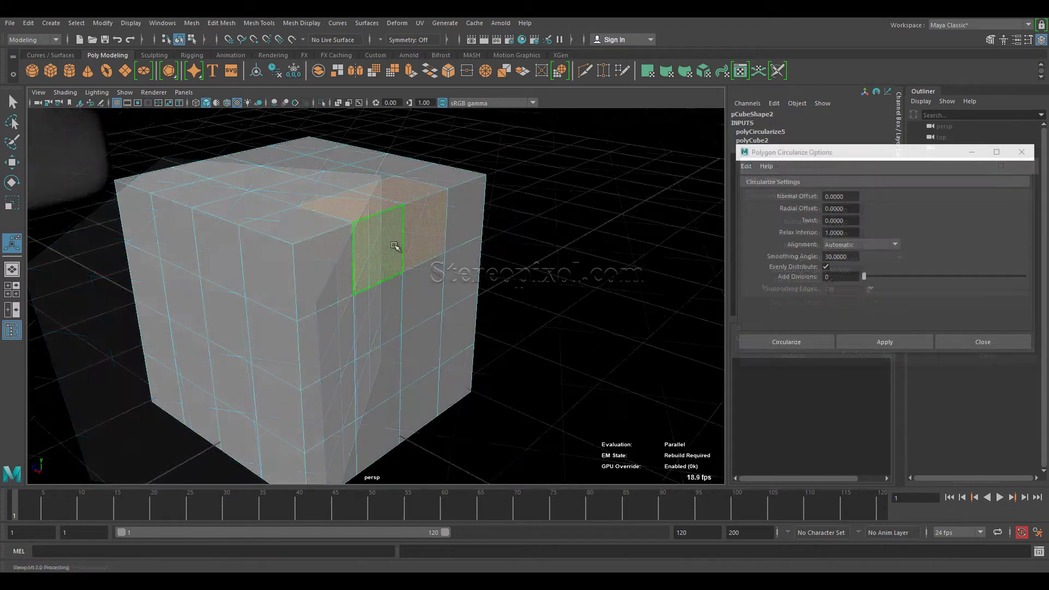
- Set the Circularize alignment to Surface (per-vertex) and apply it to the four selected faces across the upper edge
{"action": "left_click_drag", "start_coordinate": [398, 246], "coordinate": [413, 263], "text": "alt"}
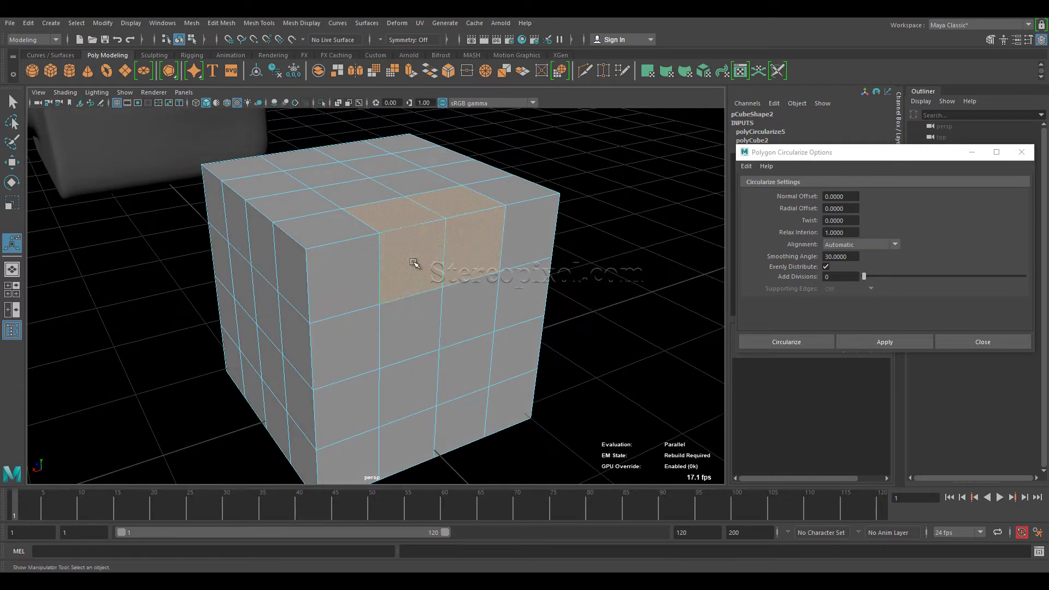
{"action": "left_click_drag", "start_coordinate": [476, 280], "coordinate": [494, 246], "text": "alt"}
{"action": "left_click_drag", "start_coordinate": [358, 227], "coordinate": [385, 261], "text": "alt"}
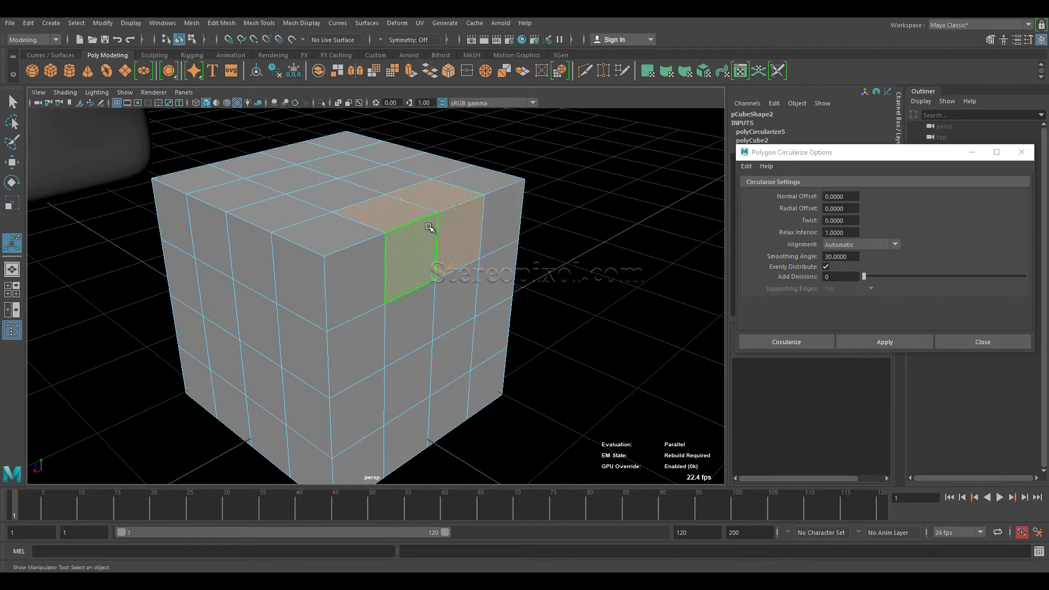
{"action": "middle_click_drag", "start_coordinate": [518, 242], "coordinate": [503, 250], "text": "alt"}
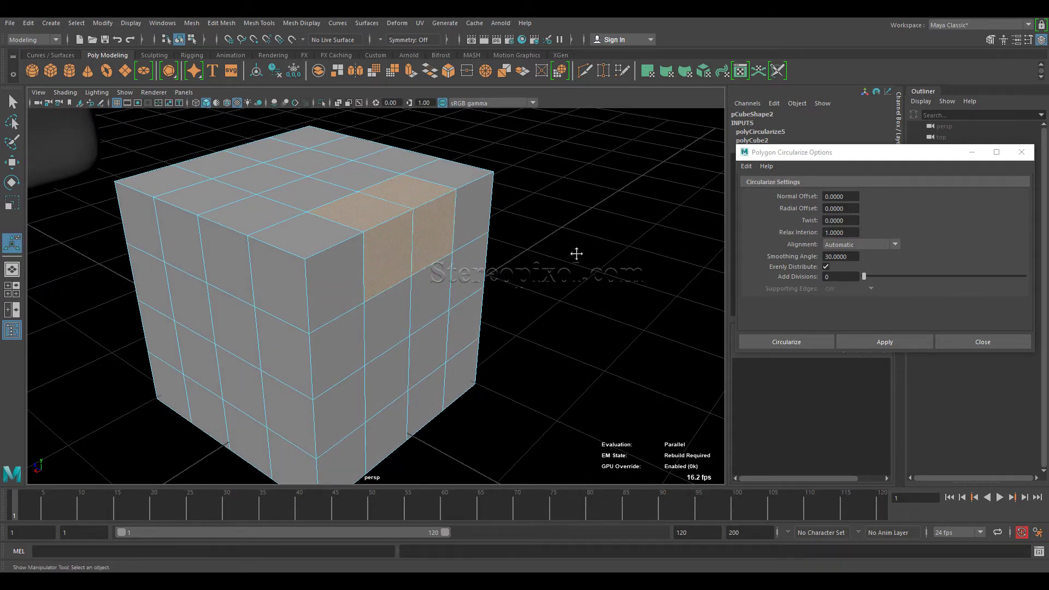
{"action": "left_click_drag", "start_coordinate": [576, 254], "coordinate": [584, 264], "text": "alt"}
{"action": "left_click", "coordinate": [895, 245]}
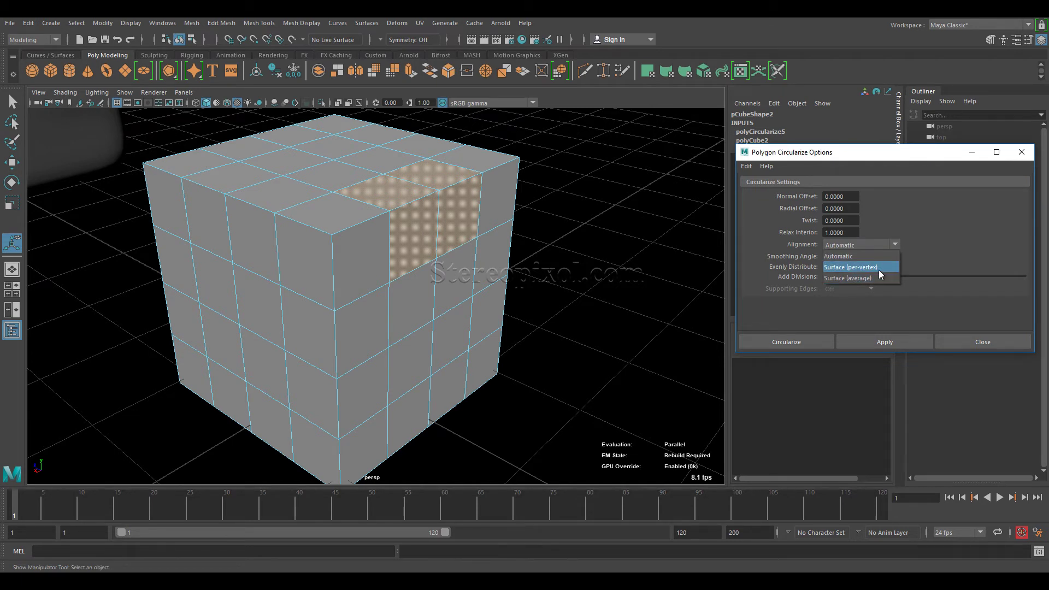
{"action": "left_click", "coordinate": [832, 256]}
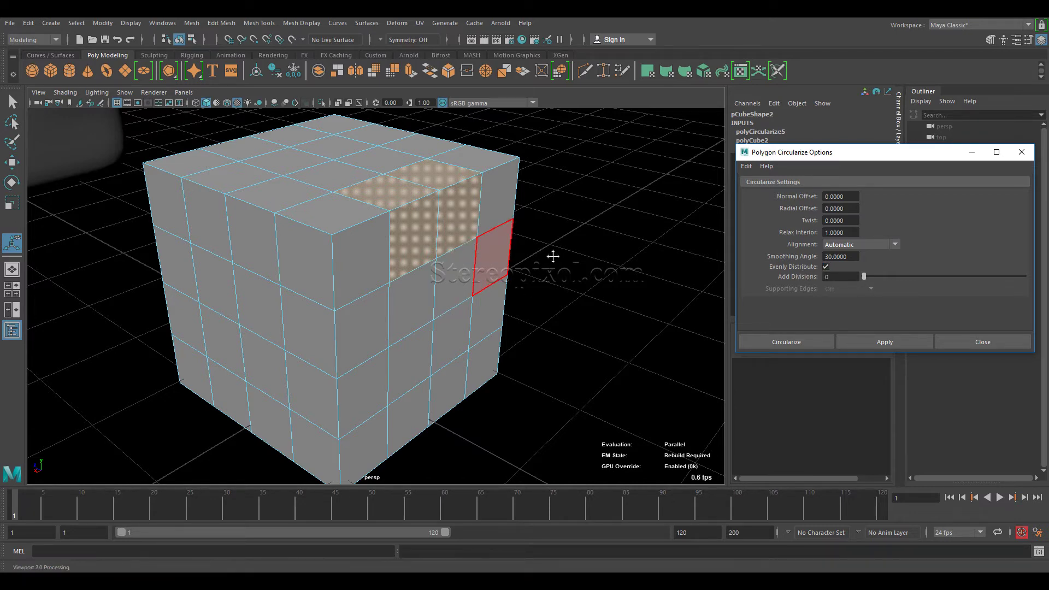
{"action": "mouse_move", "coordinate": [552, 253]}
{"action": "left_mouse_down", "text": "alt"}
{"action": "mouse_move", "coordinate": [526, 286]}
{"action": "mouse_move", "coordinate": [550, 267]}
{"action": "left_mouse_up", "text": "alt"}
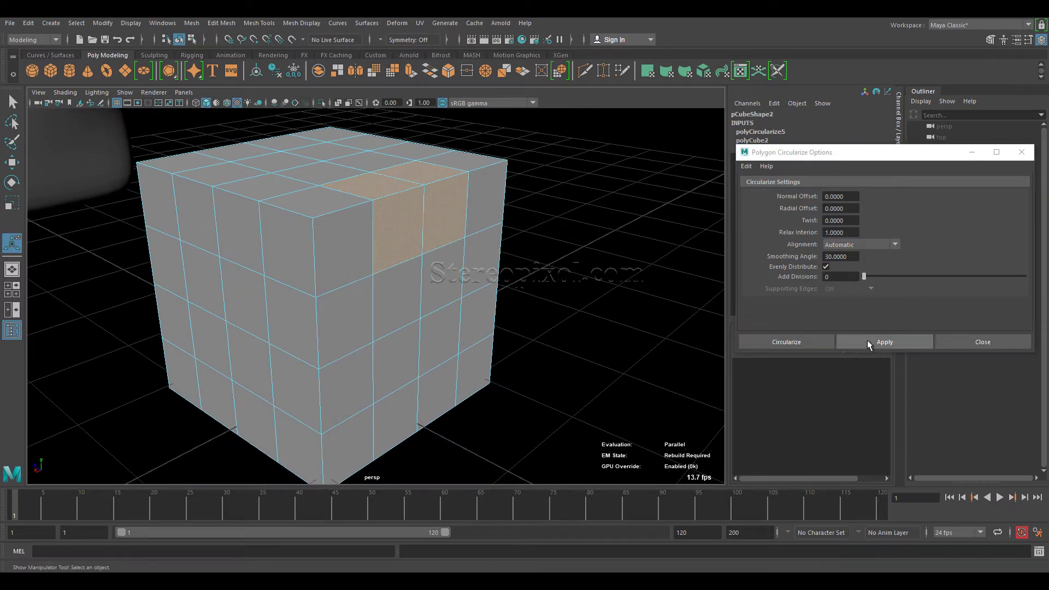
{"action": "left_click", "coordinate": [874, 246]}
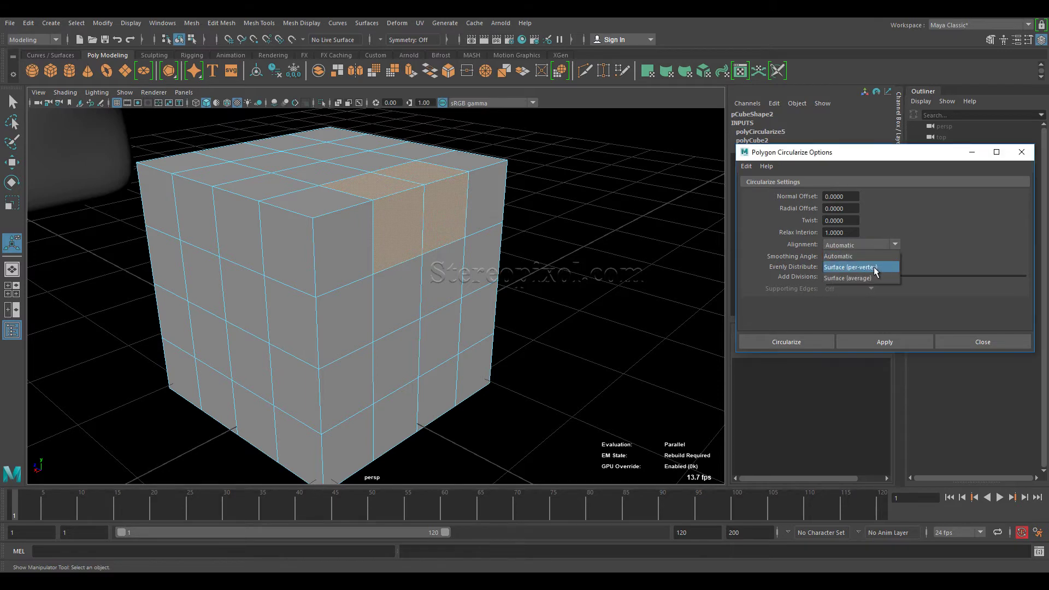
{"action": "left_click", "coordinate": [873, 341]}
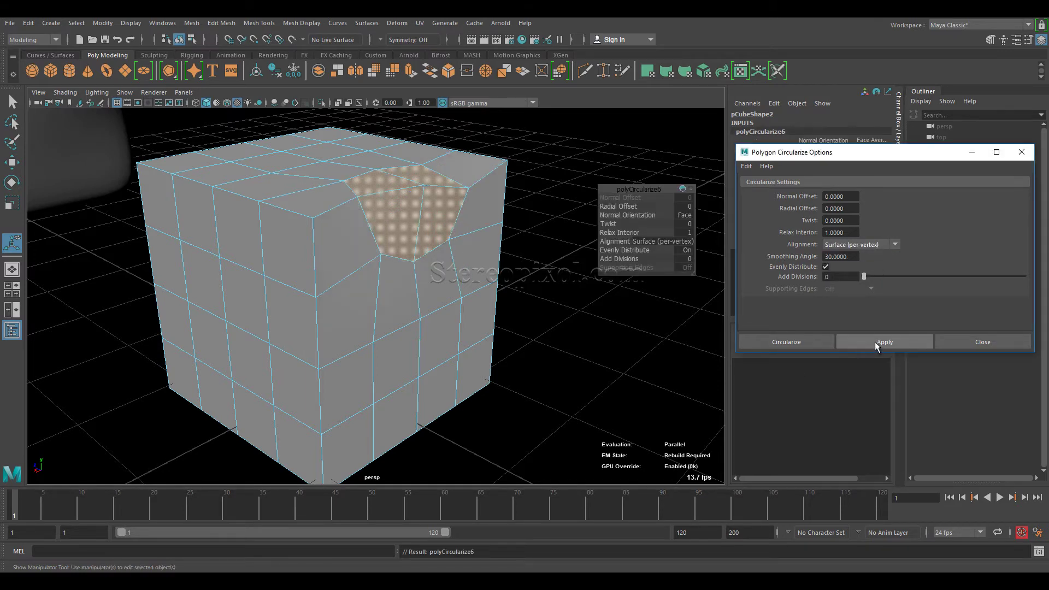
- Turn off Evenly Distribute for the circularized faces and inspect the resulting shape across the cube's edge
{"action": "left_click_drag", "start_coordinate": [548, 259], "coordinate": [453, 275], "text": "alt"}
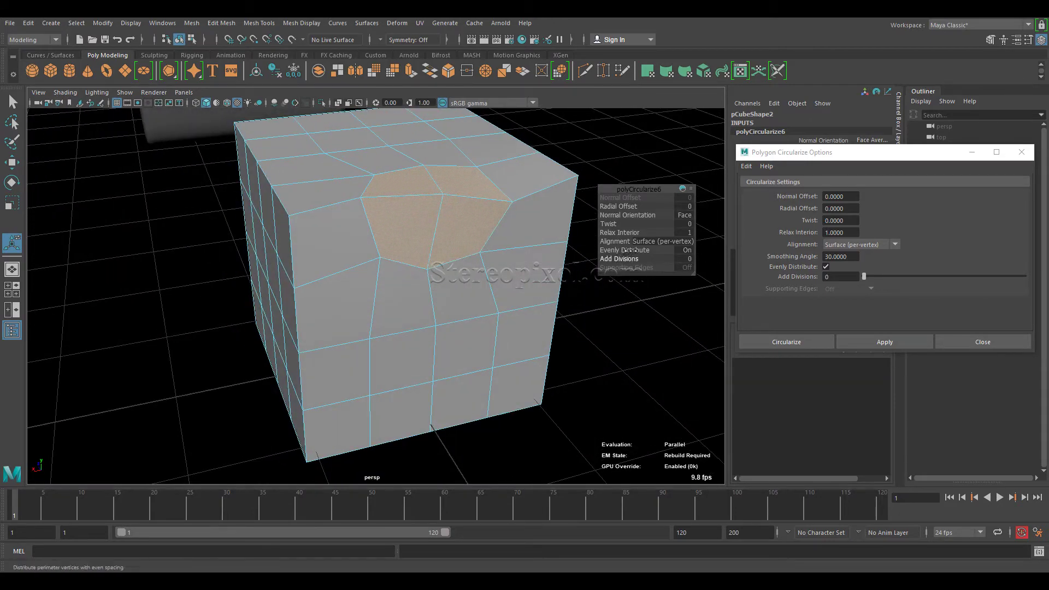
{"action": "left_click", "coordinate": [686, 252]}
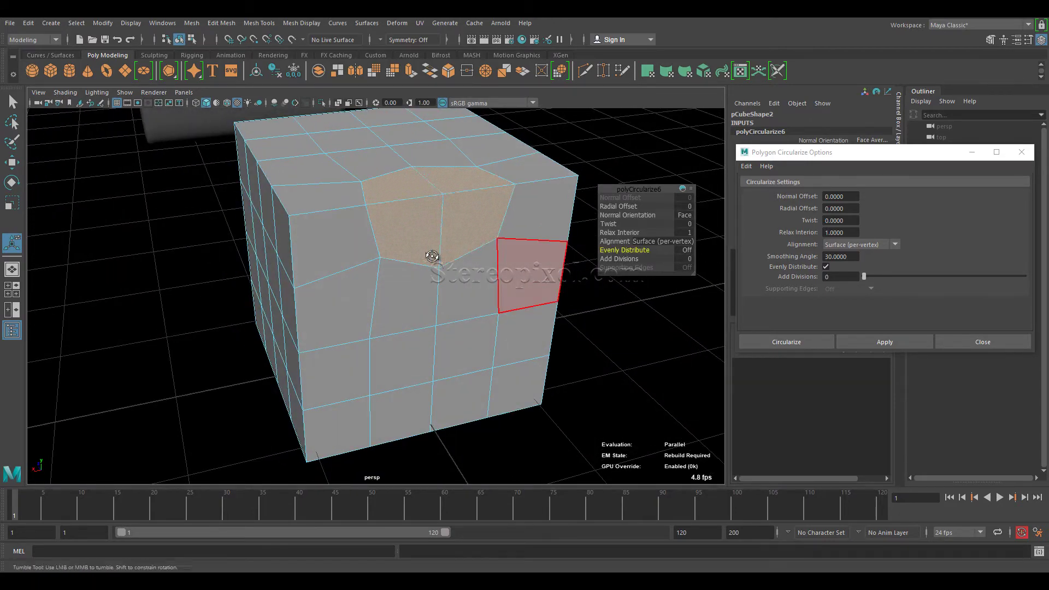
{"action": "left_click_drag", "start_coordinate": [429, 251], "coordinate": [445, 269], "text": "alt"}
{"action": "right_click_drag", "start_coordinate": [445, 269], "coordinate": [454, 269], "text": "alt"}
{"action": "left_click_drag", "start_coordinate": [454, 268], "coordinate": [380, 265], "text": "alt"}
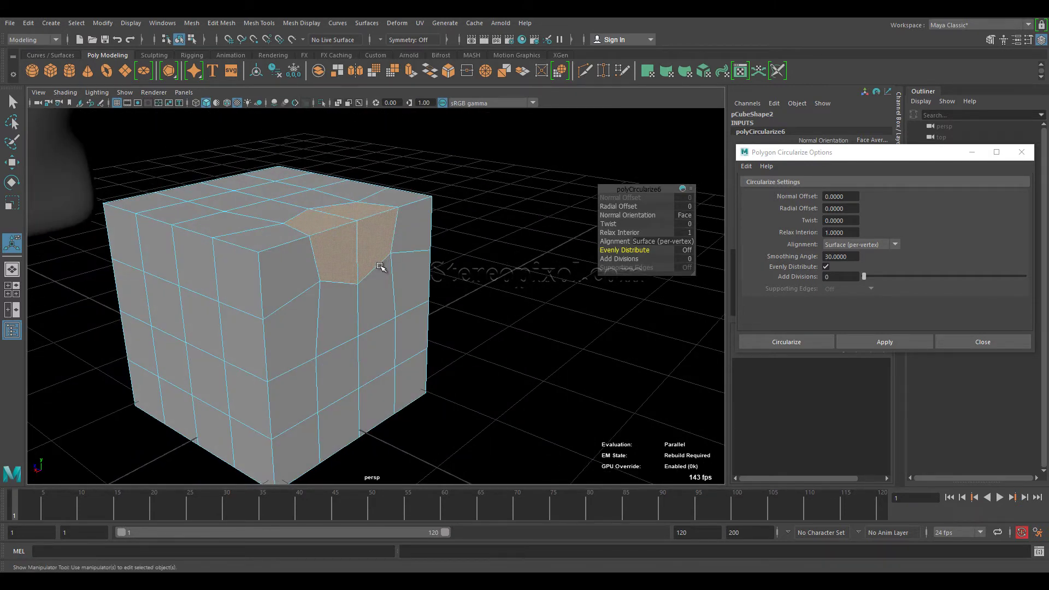
{"action": "mouse_move", "coordinate": [380, 266]}
{"action": "left_mouse_down", "text": "alt"}
{"action": "mouse_move", "coordinate": [421, 286]}
{"action": "mouse_move", "coordinate": [377, 278]}
{"action": "left_mouse_up", "text": "alt"}
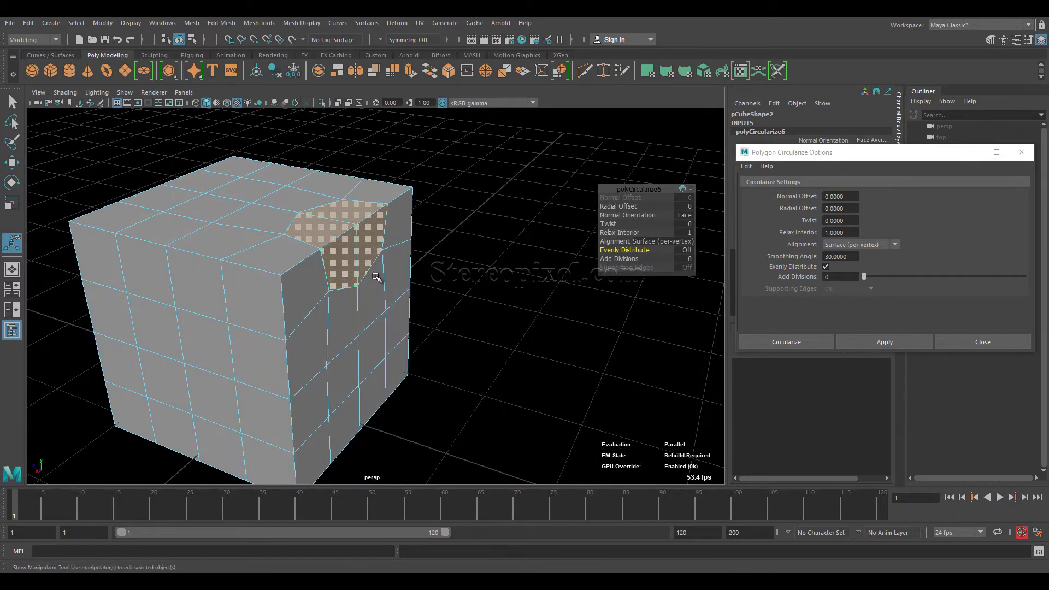
- Extrude the four circularized edge faces diagonally outward by about 0.64 units and clear the selection
{"action": "key", "text": "q"}
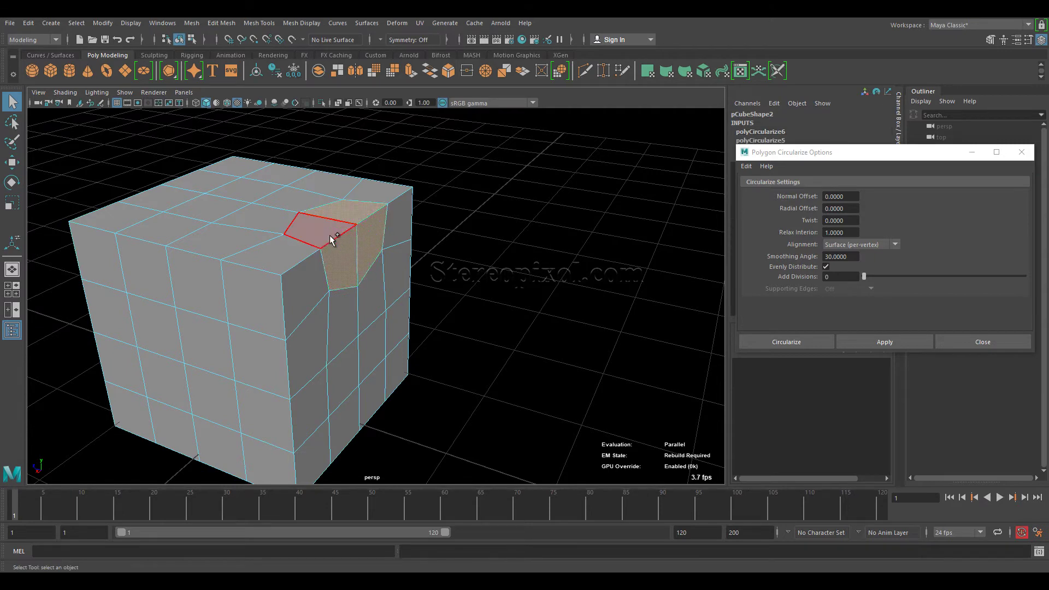
{"action": "left_click_drag", "start_coordinate": [337, 268], "coordinate": [384, 241], "text": "alt"}
{"action": "key", "text": "w"}
{"action": "left_click_drag", "start_coordinate": [384, 196], "coordinate": [443, 148], "text": "shift"}
{"action": "left_click_drag", "start_coordinate": [419, 290], "coordinate": [385, 307], "text": "alt"}
{"action": "scroll", "coordinate": [421, 305], "scroll_direction": "down", "scroll_amount": 2}
{"action": "left_click", "coordinate": [473, 320]}
- Return the cube to object mode to view the extruded shape, and undo the extrusion of the edge faces
{"action": "left_click_drag", "start_coordinate": [327, 334], "coordinate": [363, 339], "text": "alt"}
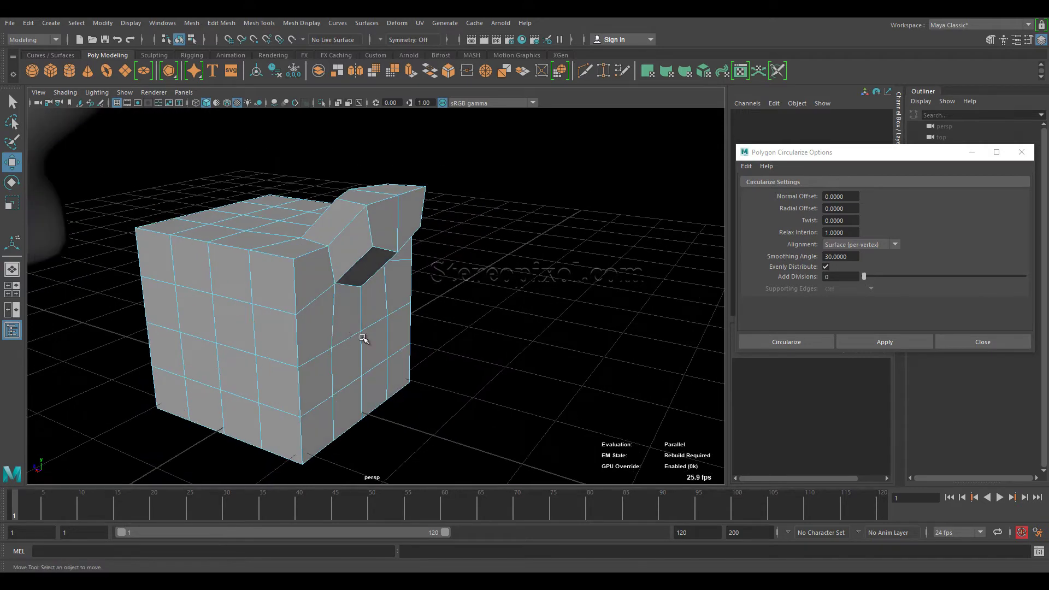
{"action": "right_click_drag", "start_coordinate": [343, 322], "coordinate": [377, 298]}
{"action": "left_click_drag", "start_coordinate": [324, 344], "coordinate": [372, 331], "text": "alt"}
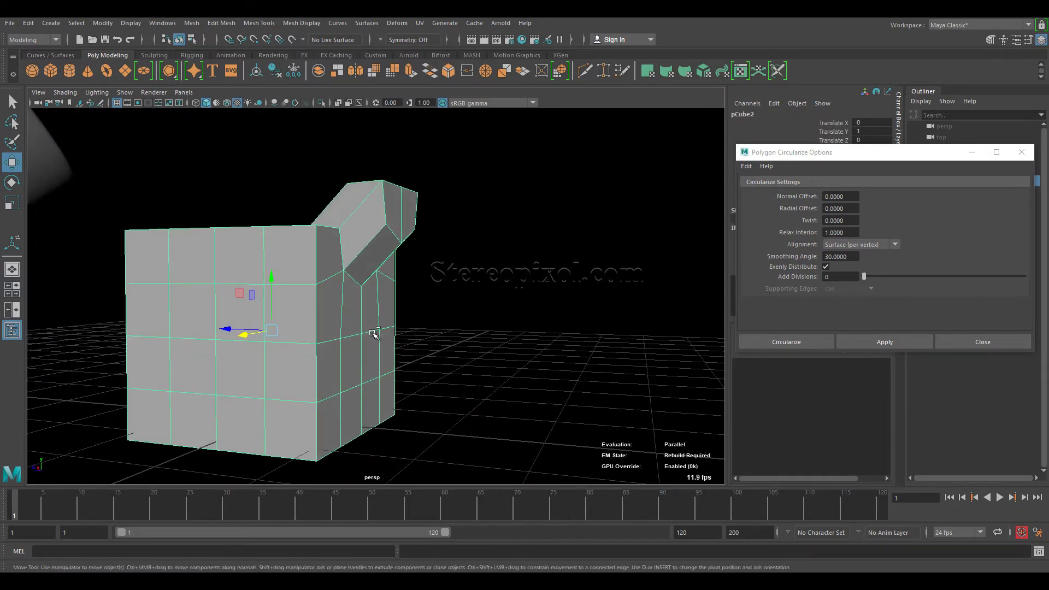
{"action": "key", "text": "ctrl+z"}
{"action": "key", "text": "ctrl+z"}
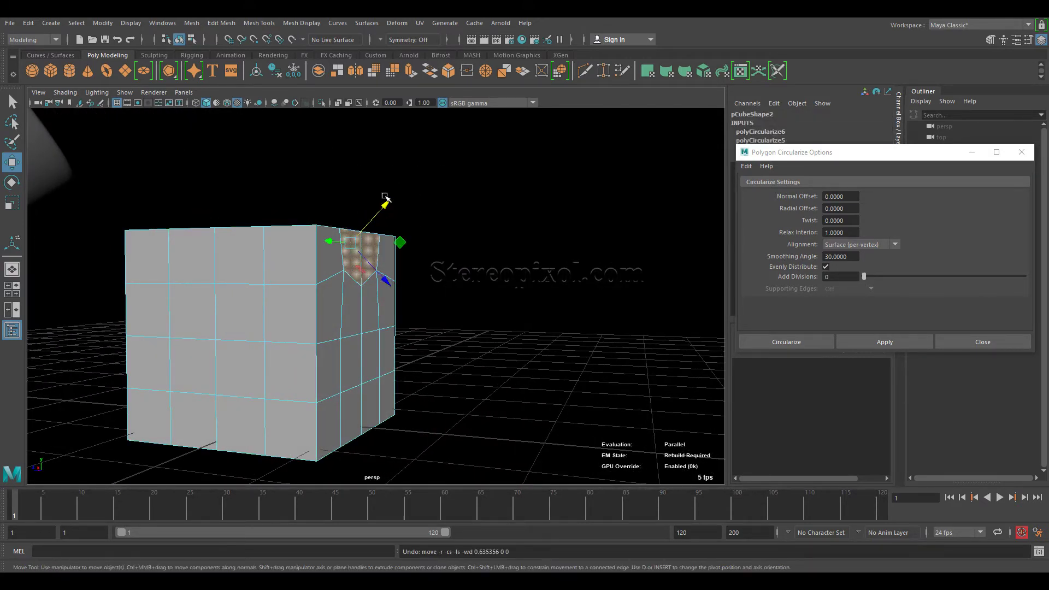
- Extrude the four circularized edge faces diagonally outward again and clear the face selection
{"action": "left_click_drag", "start_coordinate": [390, 232], "coordinate": [432, 165], "text": "alt"}
{"action": "left_click_drag", "start_coordinate": [467, 290], "coordinate": [434, 322], "text": "alt"}
{"action": "left_click", "coordinate": [442, 312]}
{"action": "left_click", "coordinate": [384, 329]}
{"action": "left_click", "coordinate": [435, 323]}
- Switch the cube to object mode and inspect the diagonal extrusion in smooth mesh preview
{"action": "right_click_drag", "start_coordinate": [307, 282], "coordinate": [349, 249]}
{"action": "left_click_drag", "start_coordinate": [332, 327], "coordinate": [309, 292], "text": "alt"}
{"action": "key", "text": "3"}
{"action": "left_click", "coordinate": [363, 328]}
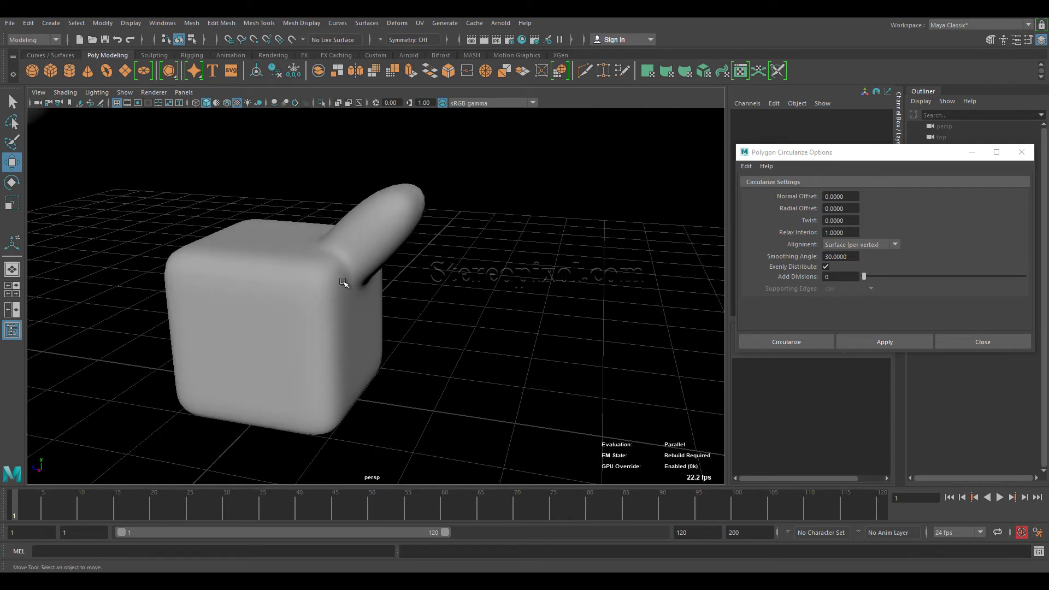
{"action": "left_click_drag", "start_coordinate": [343, 282], "coordinate": [415, 279], "text": "alt"}
{"action": "left_click", "coordinate": [413, 284]}
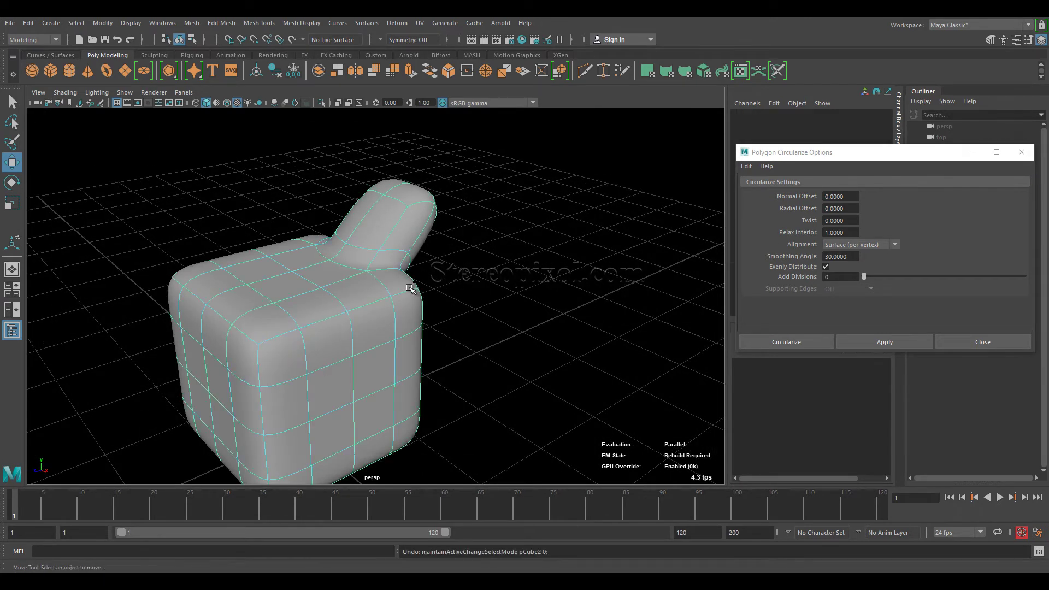
- Turn off the cube's smooth mesh preview and undo the diagonal extrusion of the edge faces
{"action": "key", "text": "ctrl+z"}
{"action": "key", "text": "ctrl+z"}
{"action": "key", "text": "ctrl+z"}
{"action": "key", "text": "ctrl+z"}
{"action": "key", "text": "ctrl+z"}
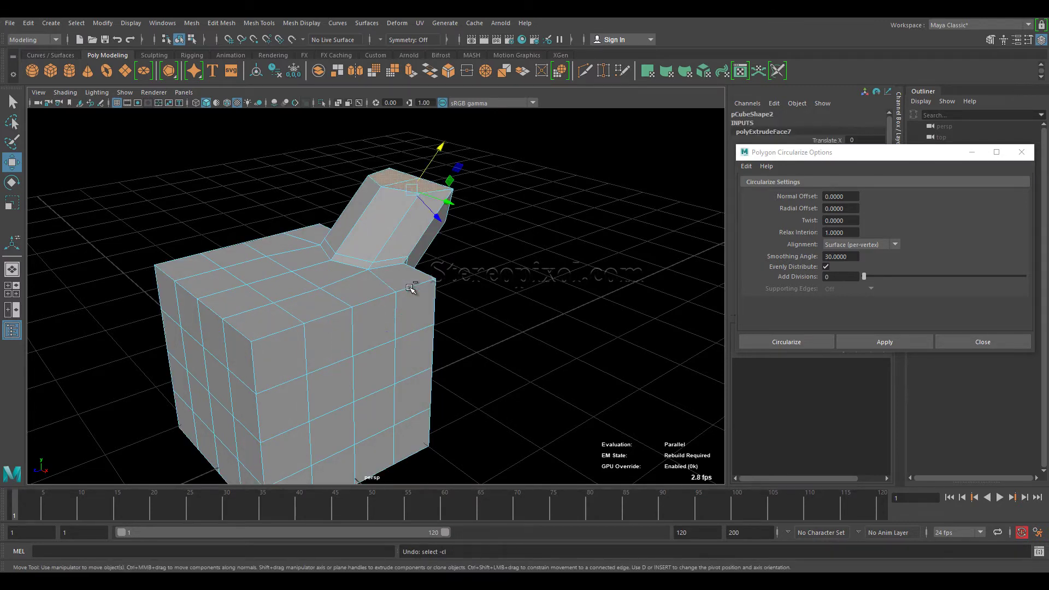
{"action": "key", "text": "ctrl+z"}
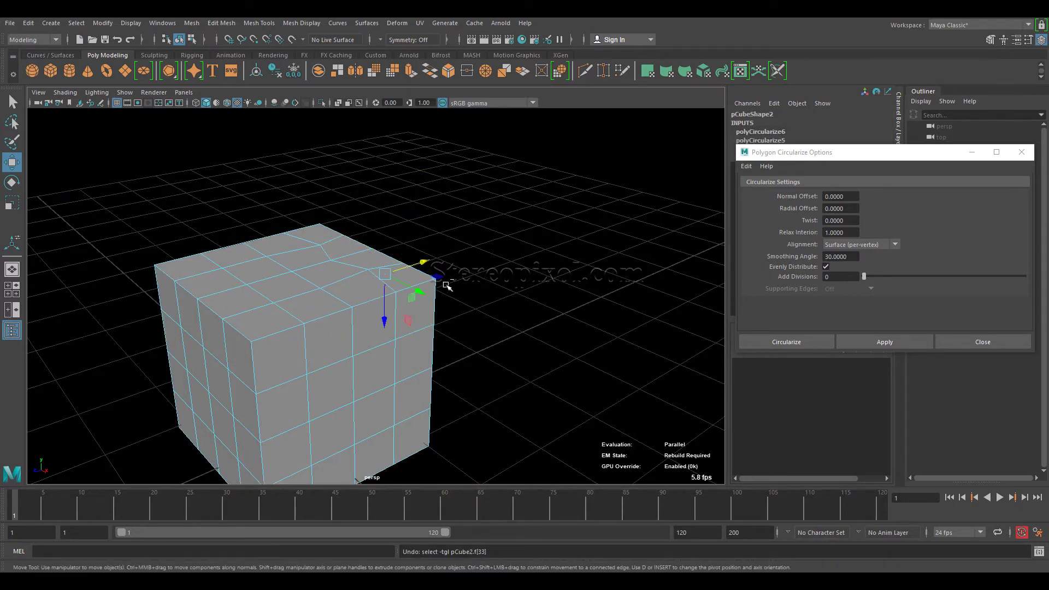
- Undo the Evenly Distribute change and the per-vertex circularization, leaving the four edge faces selected
{"action": "key", "text": "ctrl+z"}
{"action": "left_click_drag", "start_coordinate": [446, 286], "coordinate": [395, 326], "text": "alt"}
{"action": "key", "text": "ctrl+z"}
{"action": "key", "text": "ctrl+z"}
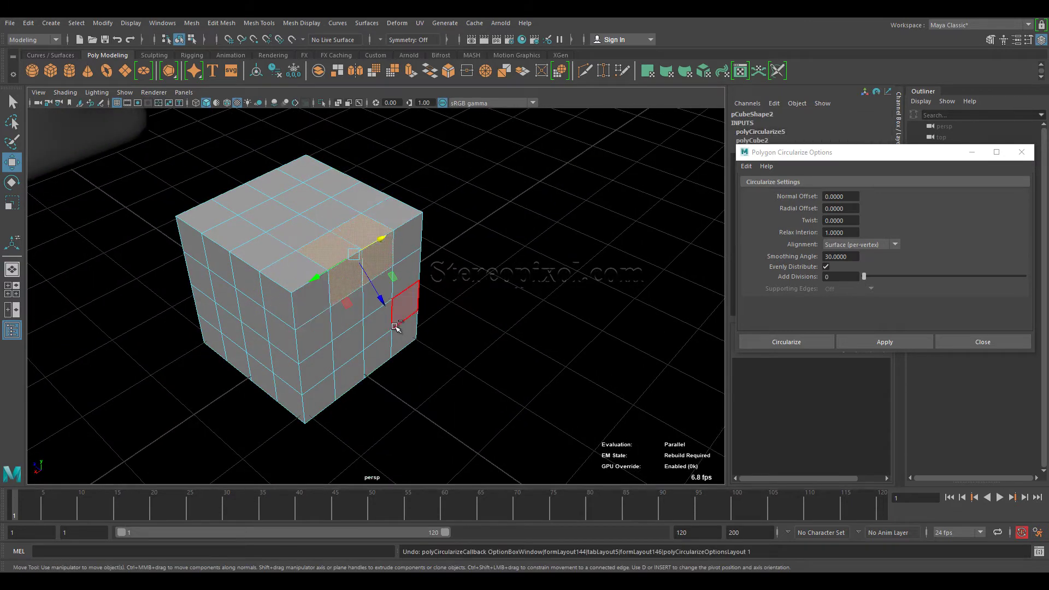
- Clear the edge face selection and switch the subdivided cube to vertex editing around a top corner
{"action": "left_click_drag", "start_coordinate": [265, 284], "coordinate": [399, 229], "text": "alt"}
{"action": "middle_click_drag", "start_coordinate": [399, 229], "coordinate": [604, 309], "text": "alt"}
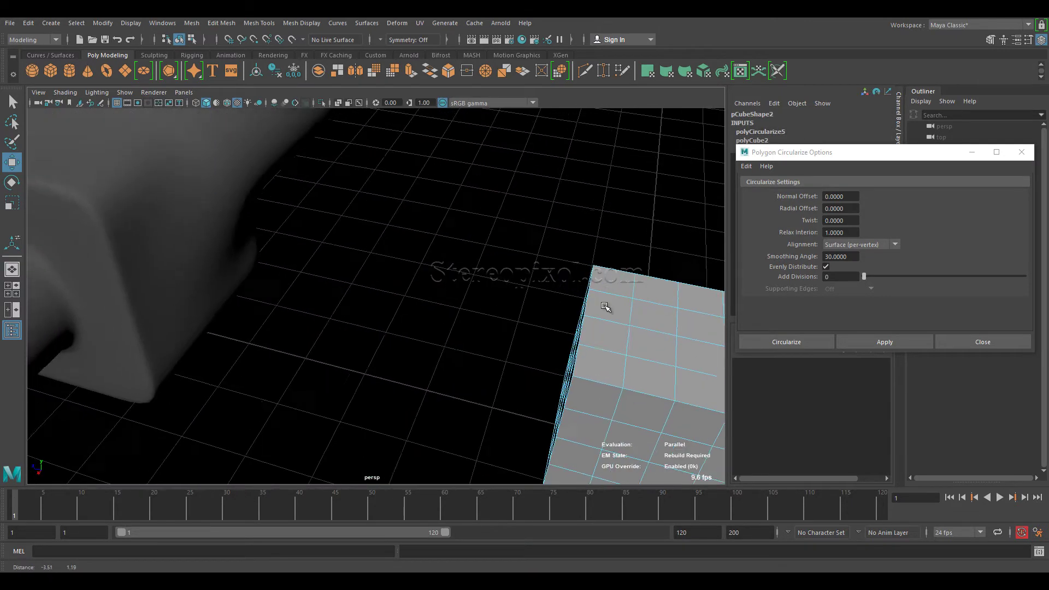
{"action": "right_click_drag", "start_coordinate": [604, 310], "coordinate": [361, 235], "text": "alt"}
{"action": "middle_click_drag", "start_coordinate": [361, 234], "coordinate": [379, 271], "text": "alt"}
{"action": "left_click", "coordinate": [379, 271]}
{"action": "left_click_drag", "start_coordinate": [520, 349], "coordinate": [521, 324], "text": "alt"}
{"action": "left_click", "coordinate": [403, 357]}
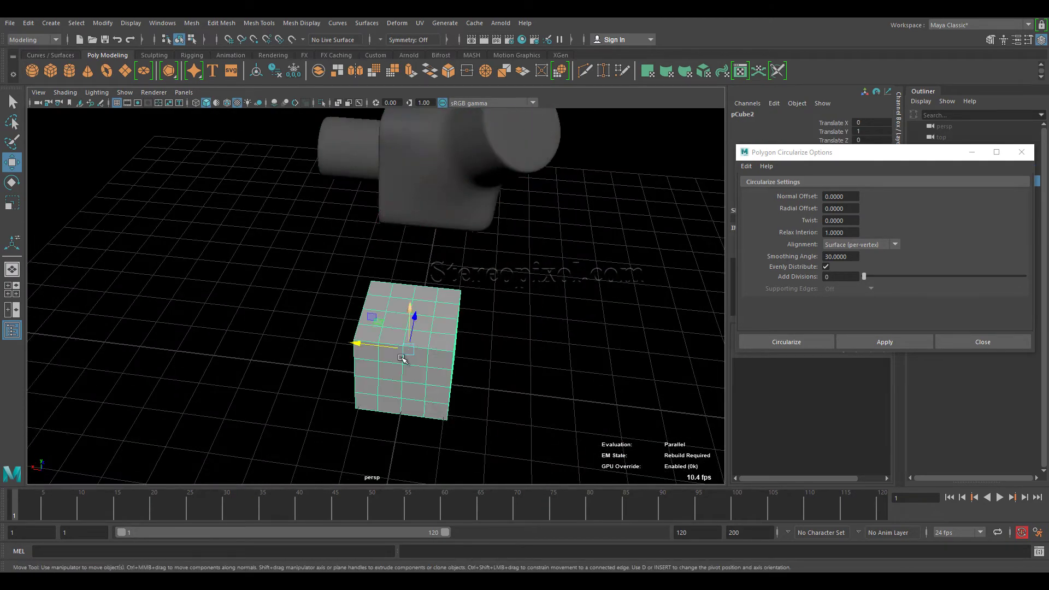
{"action": "left_click_drag", "start_coordinate": [403, 357], "coordinate": [524, 297], "text": "alt"}
{"action": "middle_click_drag", "start_coordinate": [524, 297], "coordinate": [487, 359], "text": "alt"}
{"action": "left_click_drag", "start_coordinate": [486, 359], "coordinate": [503, 349], "text": "alt"}
{"action": "right_click_drag", "start_coordinate": [503, 350], "coordinate": [485, 342], "text": "alt"}
{"action": "left_click_drag", "start_coordinate": [486, 343], "coordinate": [389, 321], "text": "alt"}
{"action": "right_click_drag", "start_coordinate": [388, 321], "coordinate": [360, 325]}
{"action": "left_click_drag", "start_coordinate": [361, 324], "coordinate": [352, 286], "text": "alt"}
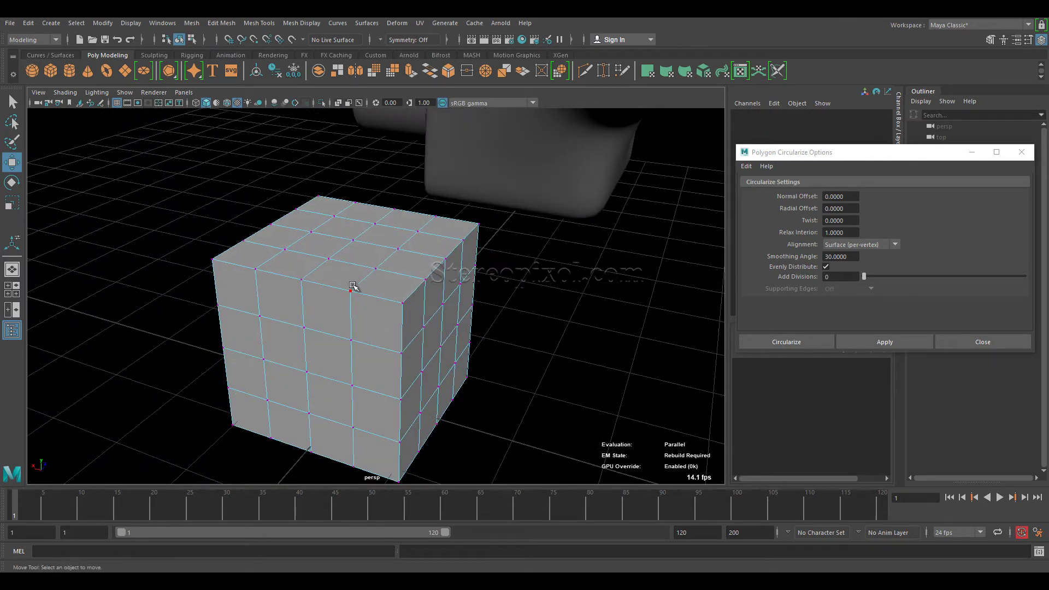
- Select the six vertices forming the outer loop of the three faces that meet at the cube's top corner
{"action": "left_click", "coordinate": [351, 291]}
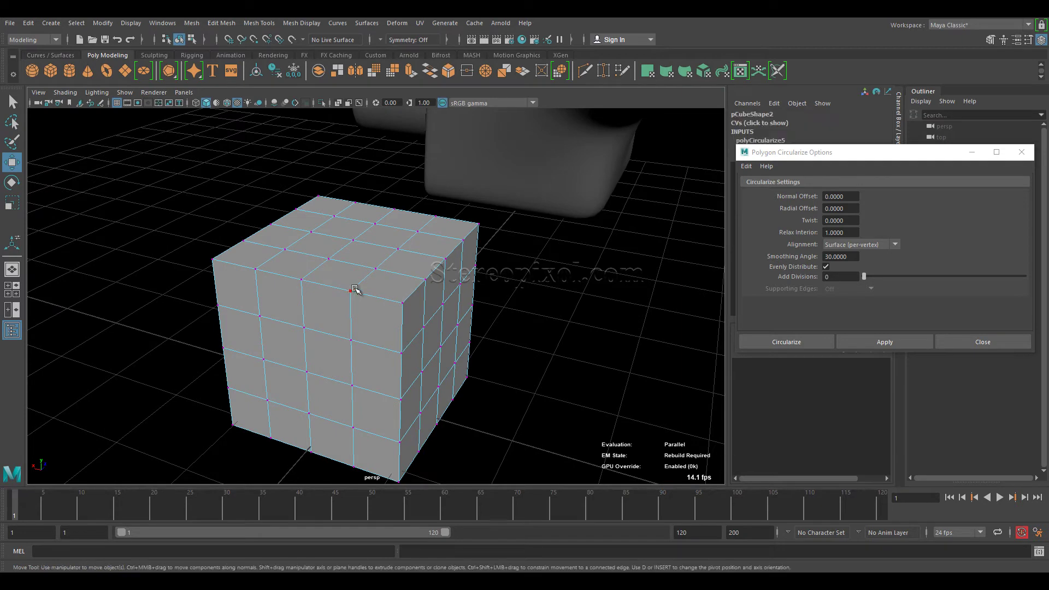
{"action": "left_click", "coordinate": [426, 279], "text": "shift"}
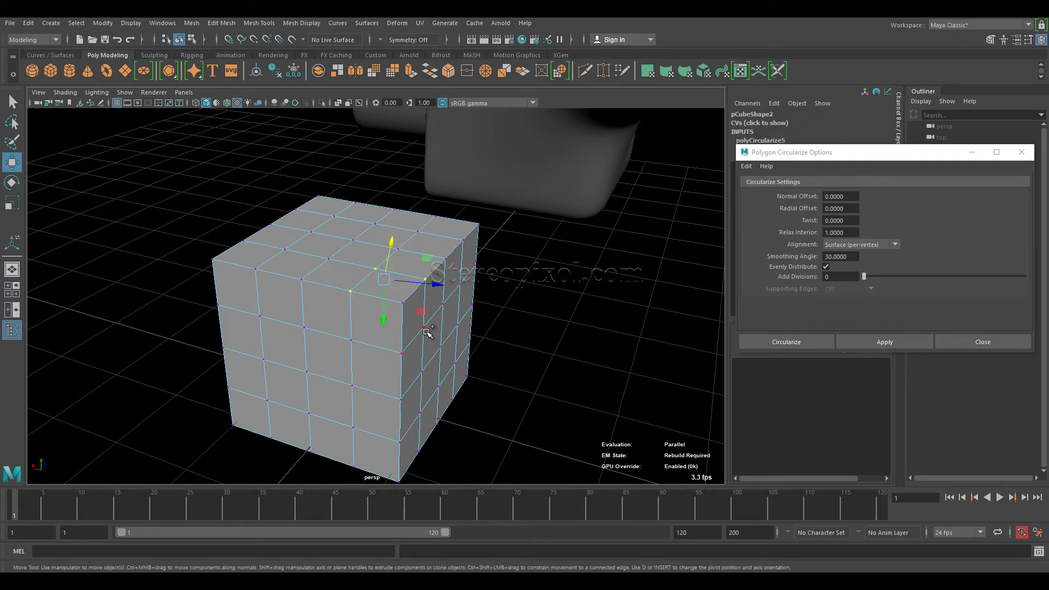
{"action": "left_click", "coordinate": [423, 328], "text": "shift"}
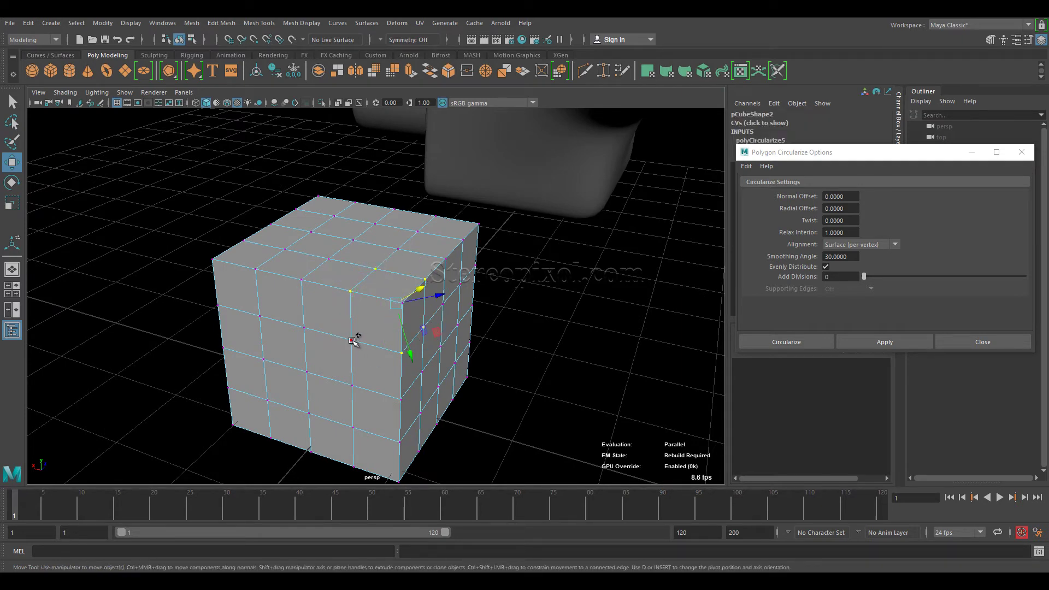
{"action": "left_click_drag", "start_coordinate": [358, 368], "coordinate": [484, 377], "text": "alt"}
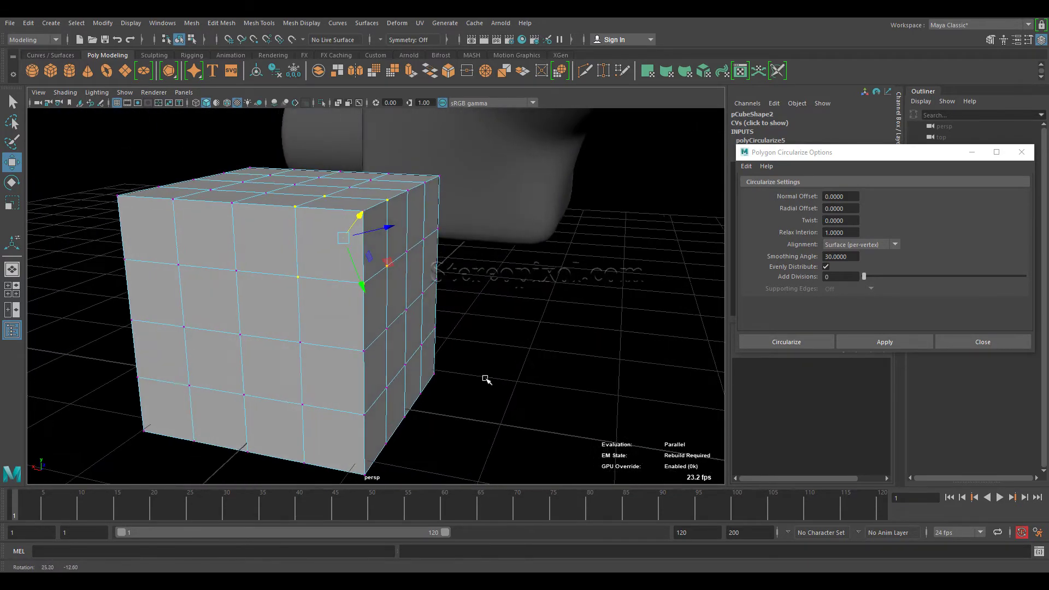
{"action": "right_click_drag", "start_coordinate": [491, 381], "coordinate": [459, 364], "text": "alt"}
{"action": "left_click_drag", "start_coordinate": [460, 364], "coordinate": [434, 396], "text": "alt"}
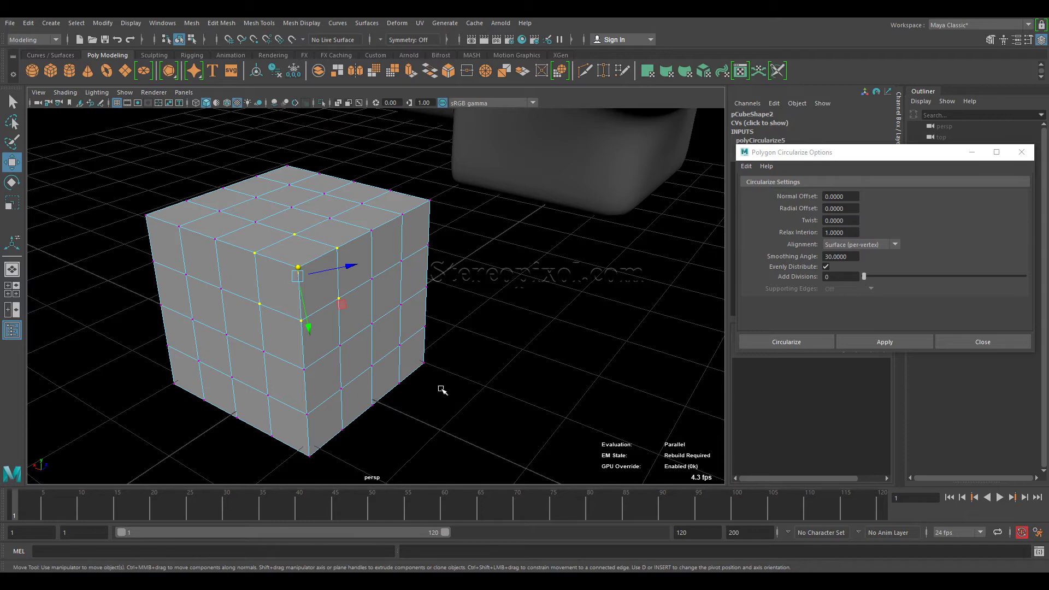
{"action": "left_click_drag", "start_coordinate": [441, 389], "coordinate": [277, 273], "text": "alt"}
{"action": "left_click_drag", "start_coordinate": [374, 302], "coordinate": [327, 199], "text": "alt"}
{"action": "mouse_move", "coordinate": [301, 284]}
{"action": "left_mouse_down", "text": "alt"}
{"action": "mouse_move", "coordinate": [281, 287]}
{"action": "mouse_move", "coordinate": [293, 210]}
{"action": "mouse_move", "coordinate": [300, 273]}
{"action": "left_mouse_up", "text": "alt"}
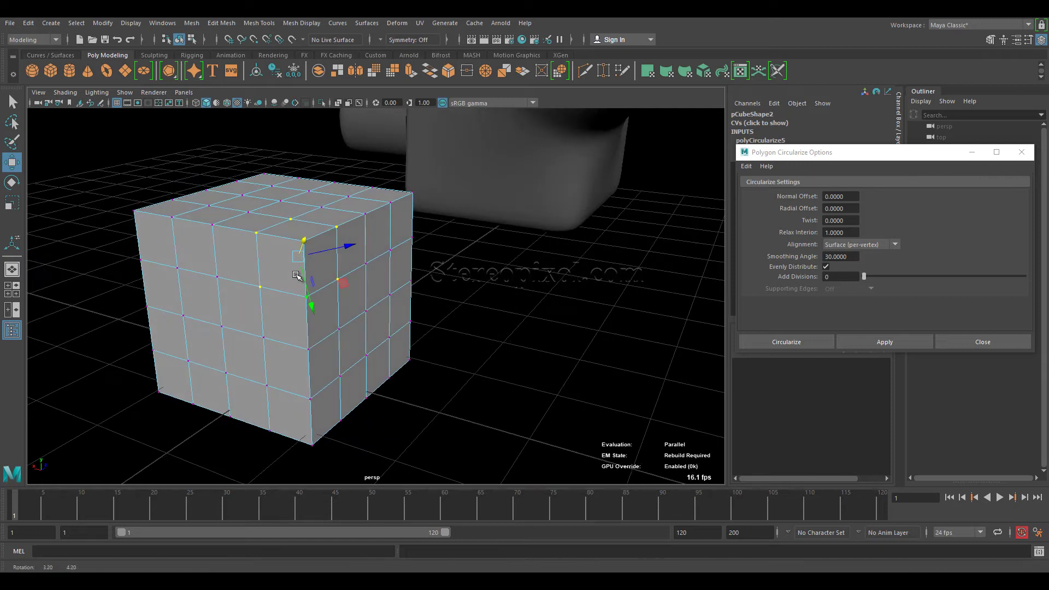
- Reset the Circularize options to their defaults and circularize the six vertices around the top corner
{"action": "left_click", "coordinate": [745, 166]}
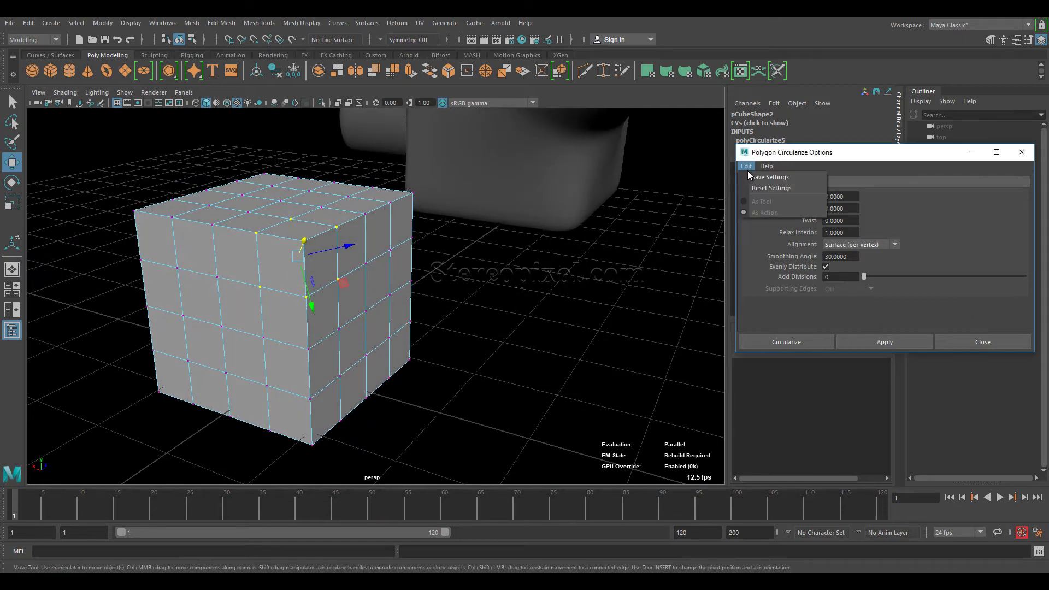
{"action": "left_click", "coordinate": [769, 188]}
{"action": "left_click", "coordinate": [880, 345]}
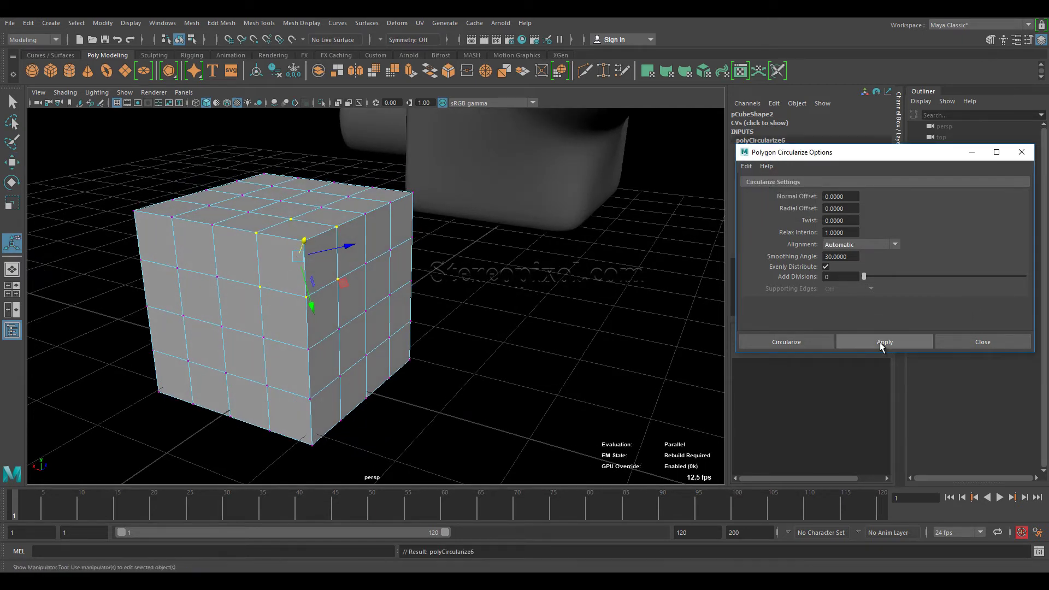
{"action": "left_click_drag", "start_coordinate": [578, 303], "coordinate": [473, 328], "text": "alt"}
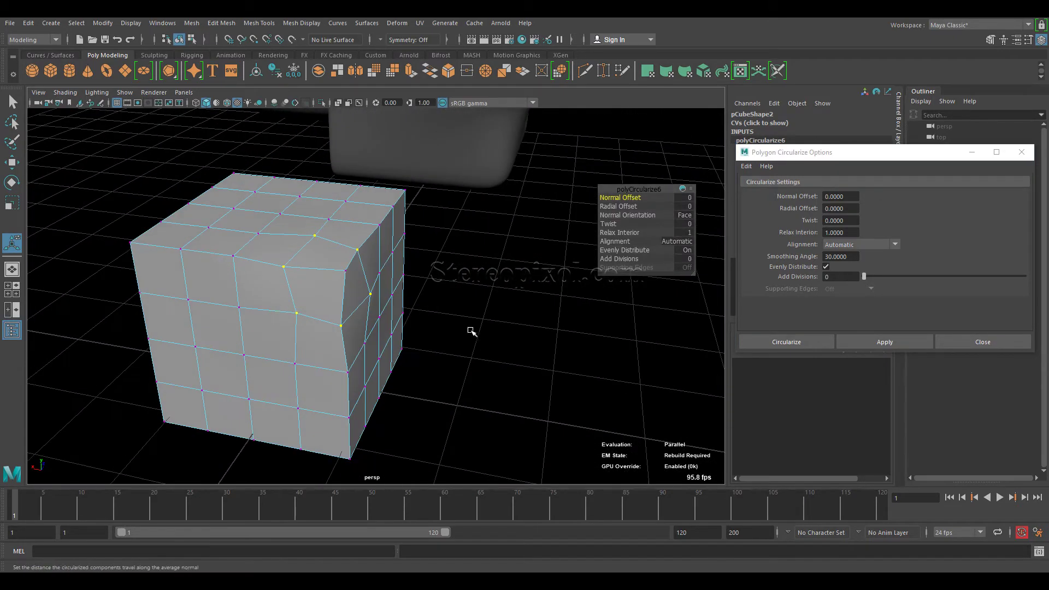
{"action": "right_click_drag", "start_coordinate": [436, 316], "coordinate": [481, 335], "text": "alt"}
{"action": "left_click_drag", "start_coordinate": [481, 334], "coordinate": [341, 271], "text": "alt"}
- Switch to face editing and select the three faces that meet at the circularized corner
{"action": "left_click_drag", "start_coordinate": [350, 320], "coordinate": [374, 284], "text": "alt"}
{"action": "right_click_drag", "start_coordinate": [376, 284], "coordinate": [380, 317]}
{"action": "left_click", "coordinate": [385, 299]}
{"action": "left_click", "coordinate": [376, 268], "text": "shift"}
{"action": "left_click_drag", "start_coordinate": [382, 268], "coordinate": [457, 307], "text": "alt"}
{"action": "left_click", "coordinate": [314, 288], "text": "shift"}
{"action": "middle_click_drag", "start_coordinate": [458, 307], "coordinate": [462, 294], "text": "alt"}
{"action": "left_click_drag", "start_coordinate": [461, 294], "coordinate": [461, 331], "text": "alt"}
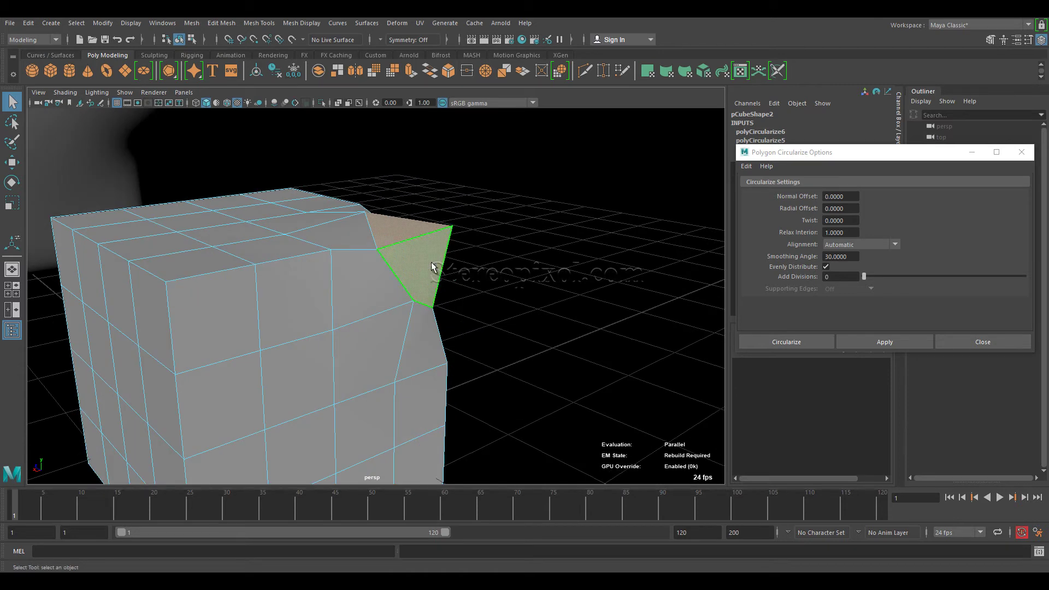
- Extrude the three circularized corner faces diagonally outward and clear the face selection
{"action": "key", "text": "w"}
{"action": "left_click_drag", "start_coordinate": [460, 222], "coordinate": [605, 158], "text": "shift"}
{"action": "right_click_drag", "start_coordinate": [634, 306], "coordinate": [514, 315], "text": "alt"}
{"action": "left_click", "coordinate": [512, 315]}
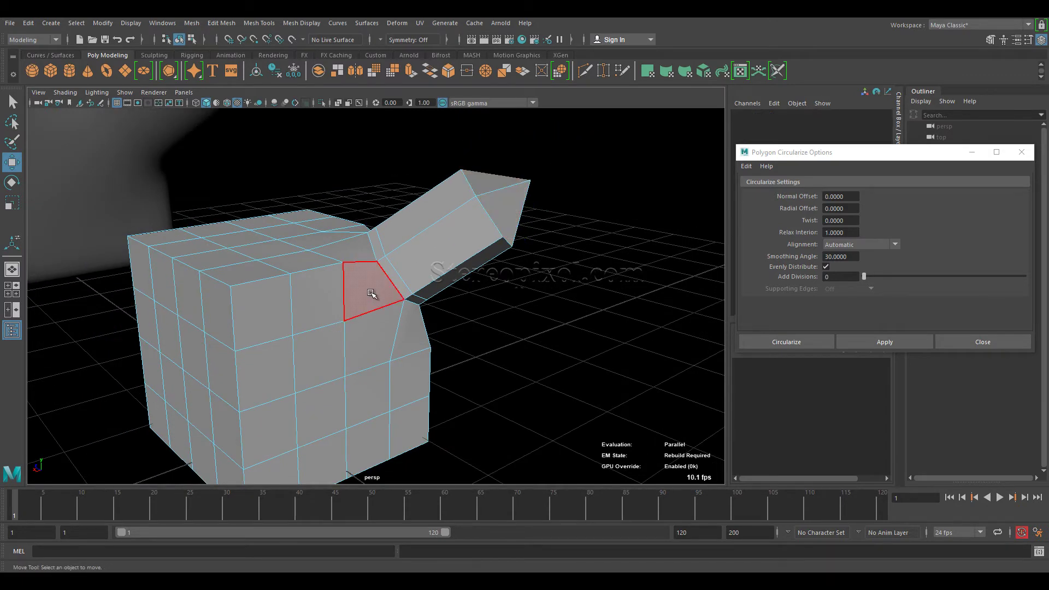
- Switch the cube to object mode and inspect the corner extrusion in smooth mesh preview
{"action": "right_click_drag", "start_coordinate": [423, 265], "coordinate": [493, 235]}
{"action": "right_click_drag", "start_coordinate": [508, 320], "coordinate": [486, 323], "text": "alt"}
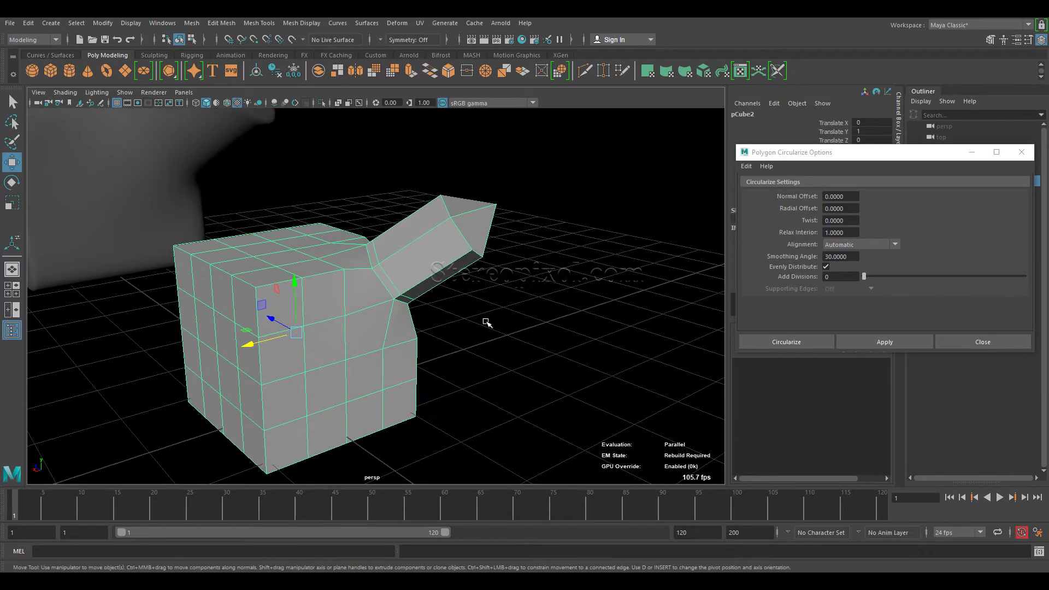
{"action": "key", "text": "3"}
{"action": "left_click", "coordinate": [484, 322]}
{"action": "left_click_drag", "start_coordinate": [398, 334], "coordinate": [437, 297], "text": "alt"}
{"action": "right_click_drag", "start_coordinate": [411, 288], "coordinate": [408, 305], "text": "alt"}
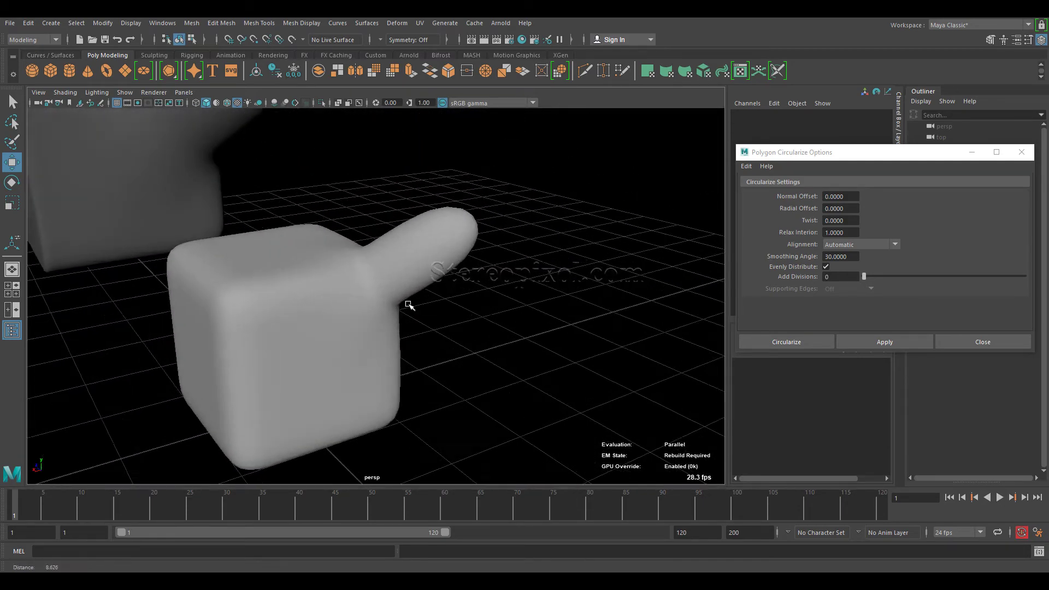
{"action": "mouse_move", "coordinate": [408, 305]}
{"action": "left_mouse_down", "text": "alt"}
{"action": "mouse_move", "coordinate": [409, 336]}
{"action": "mouse_move", "coordinate": [419, 311]}
{"action": "mouse_move", "coordinate": [395, 302]}
{"action": "mouse_move", "coordinate": [410, 310]}
{"action": "left_mouse_up", "text": "alt"}
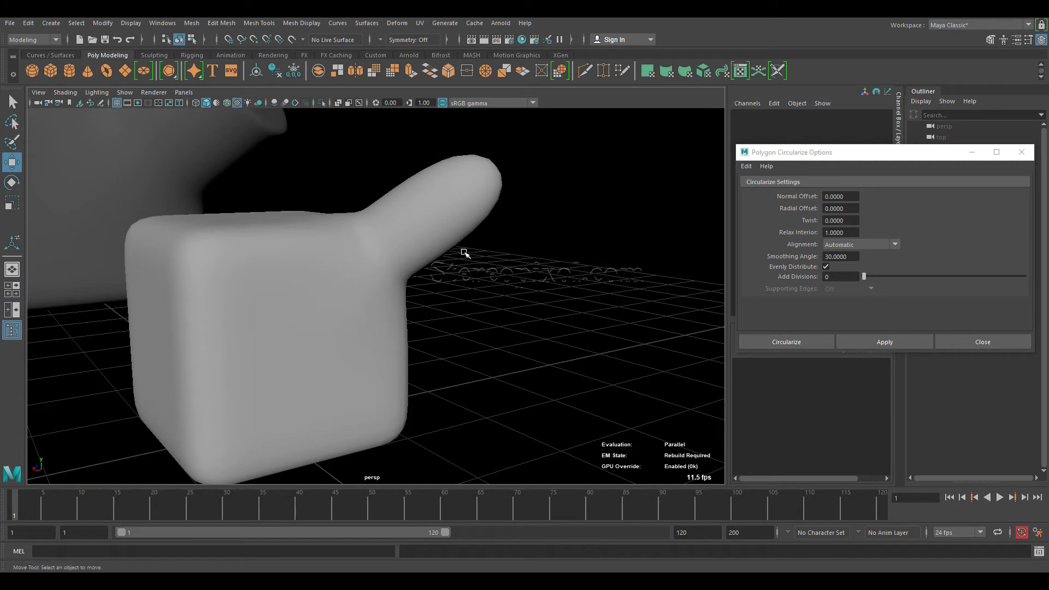
{"action": "middle_click_drag", "start_coordinate": [475, 189], "coordinate": [487, 241], "text": "alt"}
{"action": "left_click", "coordinate": [494, 239]}
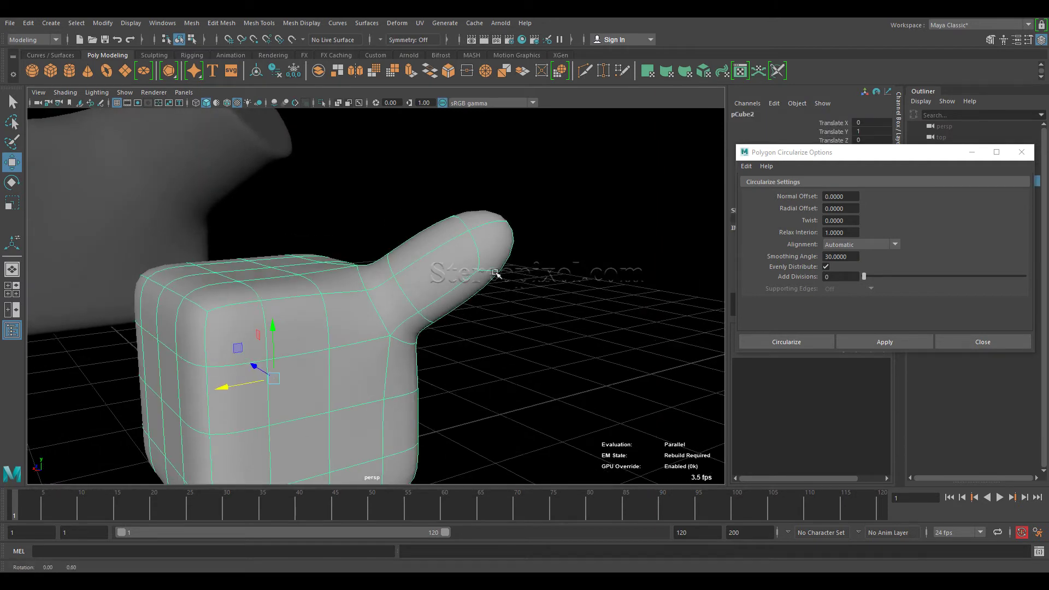
{"action": "left_click_drag", "start_coordinate": [494, 239], "coordinate": [498, 225], "text": "alt"}
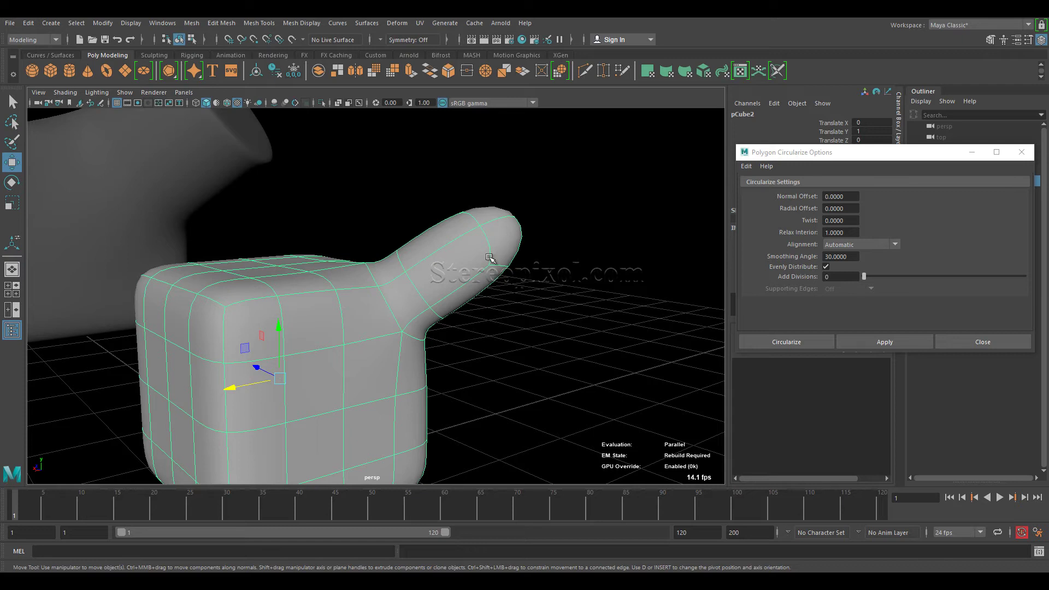
- Undo the smooth preview, the corner extrusion and the circularization, back to the selection of the six vertices around the corner
{"action": "key", "text": "ctrl+z"}
{"action": "key", "text": "ctrl+z"}
{"action": "key", "text": "ctrl+z"}
{"action": "key", "text": "ctrl+z"}
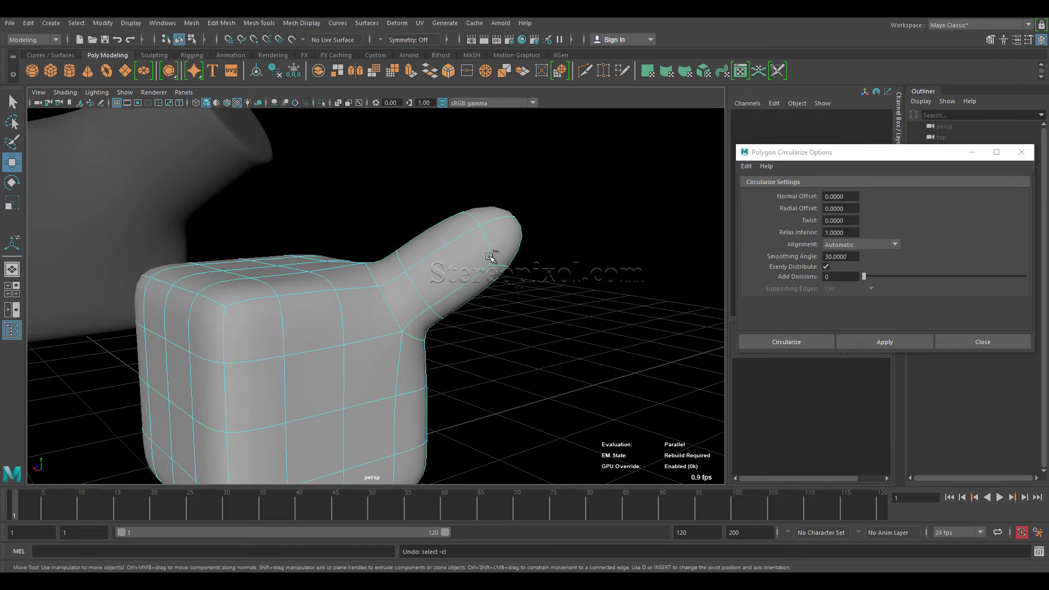
{"action": "key", "text": "ctrl+z"}
{"action": "key", "text": "ctrl+z"}
{"action": "key", "text": "ctrl+z"}
{"action": "key", "text": "ctrl+z"}
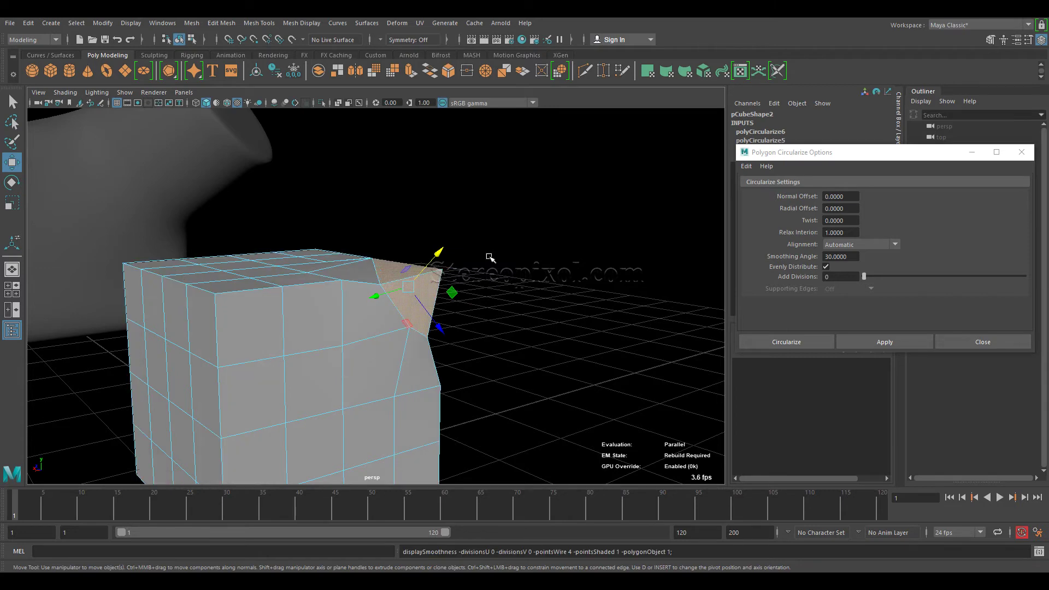
{"action": "key", "text": "ctrl+z"}
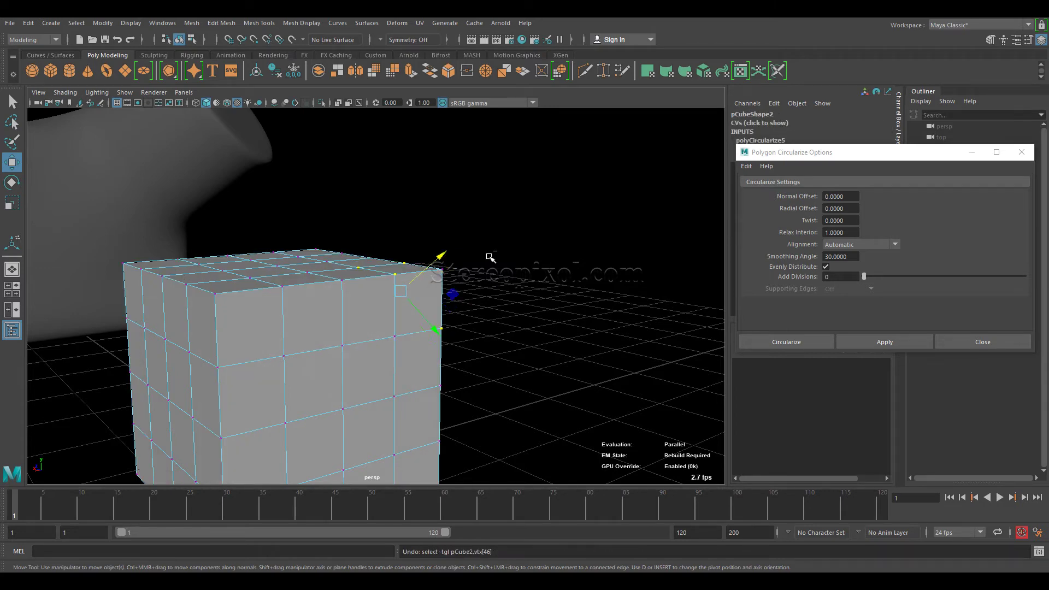
- Add the cube's corner vertex to the six selected vertices around it
{"action": "left_click_drag", "start_coordinate": [490, 257], "coordinate": [365, 321], "text": "alt"}
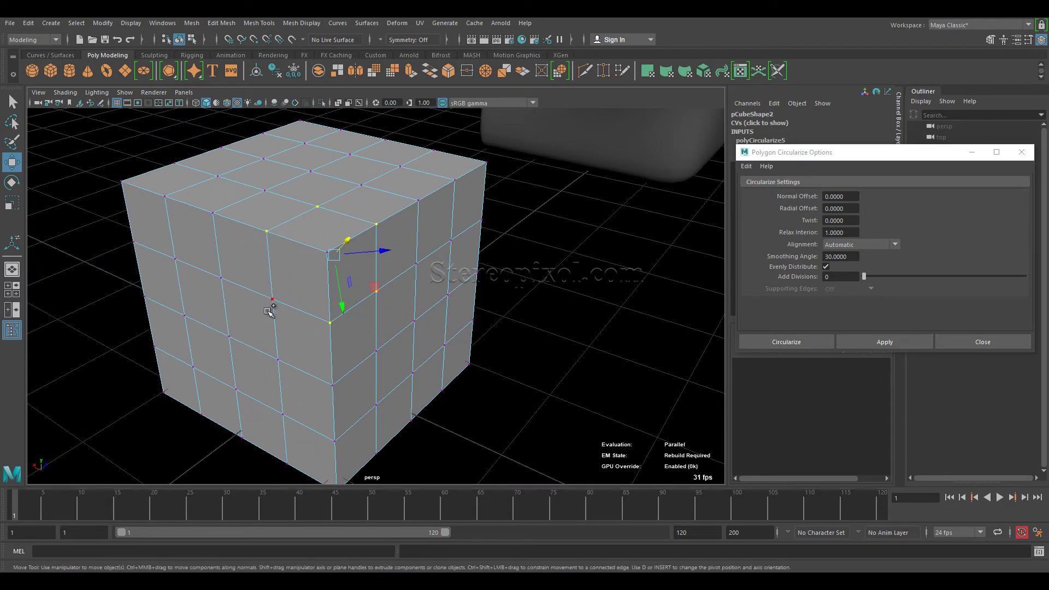
{"action": "left_click_drag", "start_coordinate": [308, 251], "coordinate": [332, 272], "text": "alt"}
{"action": "right_click_drag", "start_coordinate": [332, 271], "coordinate": [428, 272], "text": "alt"}
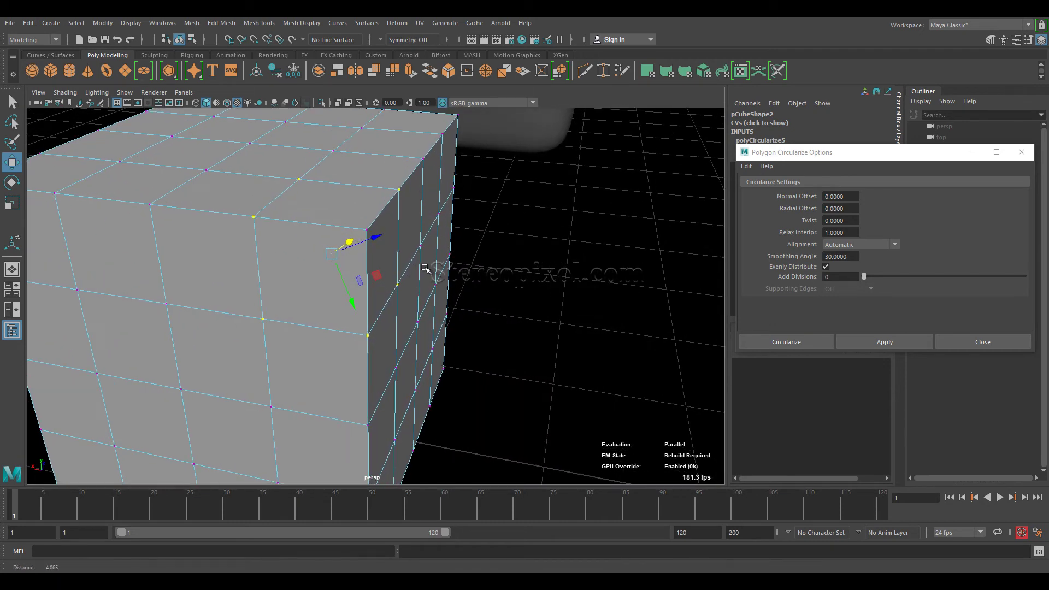
{"action": "left_click", "coordinate": [367, 228], "text": "shift"}
{"action": "right_click_drag", "start_coordinate": [493, 251], "coordinate": [453, 279], "text": "alt"}
{"action": "middle_click_drag", "start_coordinate": [493, 304], "coordinate": [508, 251], "text": "alt"}
{"action": "right_click_drag", "start_coordinate": [509, 251], "coordinate": [426, 277], "text": "alt"}
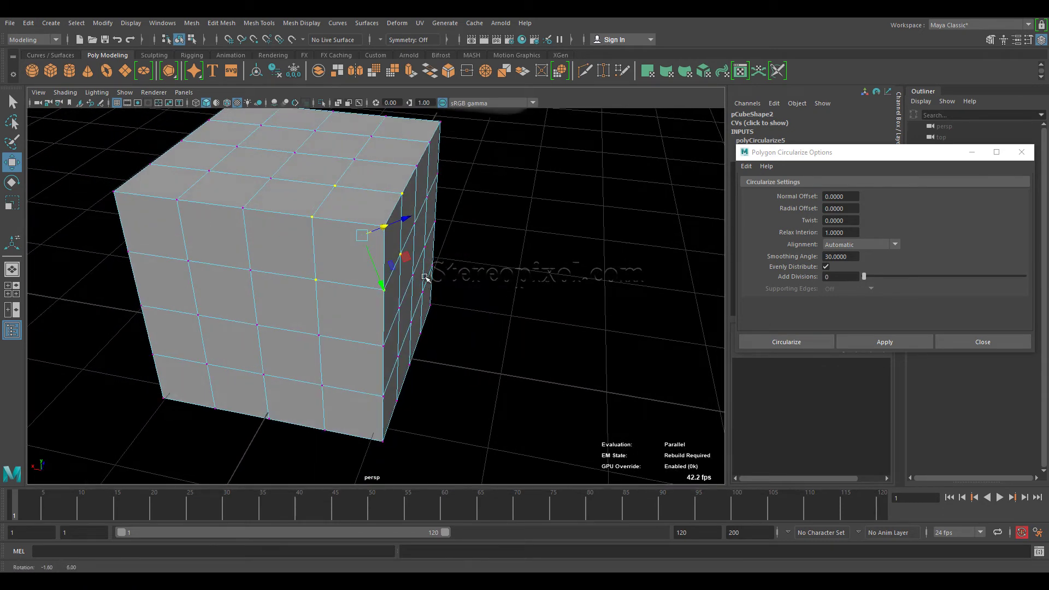
{"action": "left_click_drag", "start_coordinate": [426, 276], "coordinate": [423, 275], "text": "alt"}
- Extend the vertex selection to the next outer row of vertices on the top face and the adjoining right side face
{"action": "left_click", "coordinate": [318, 181], "text": "shift"}
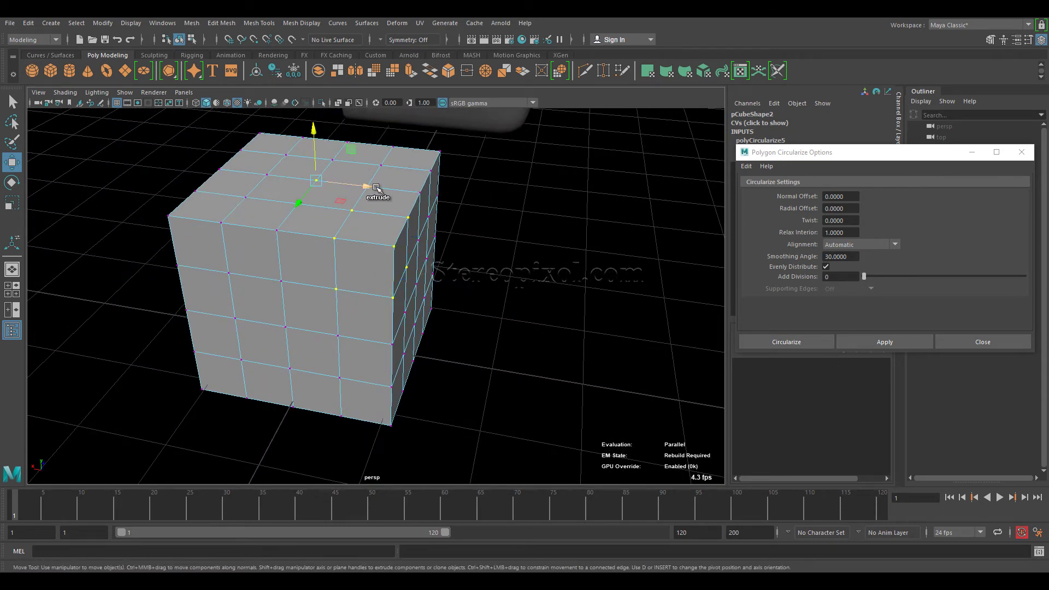
{"action": "left_click_drag", "start_coordinate": [403, 230], "coordinate": [321, 225], "text": "alt"}
{"action": "right_click_drag", "start_coordinate": [320, 224], "coordinate": [419, 197], "text": "alt"}
{"action": "left_click_drag", "start_coordinate": [419, 197], "coordinate": [397, 162], "text": "alt"}
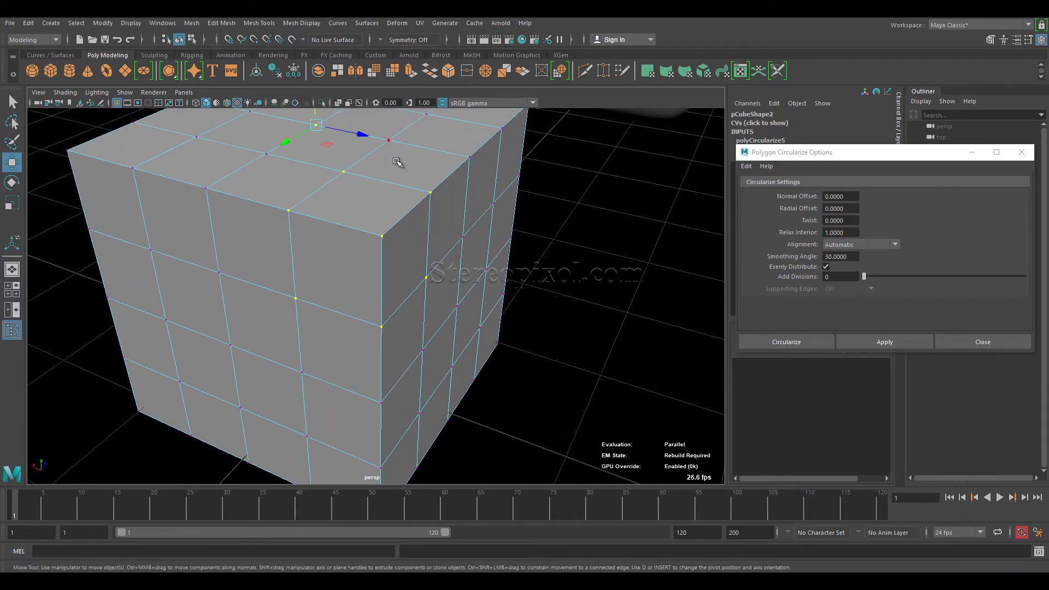
{"action": "left_click", "coordinate": [389, 141], "text": "shift"}
{"action": "left_click", "coordinate": [468, 157], "text": "shift"}
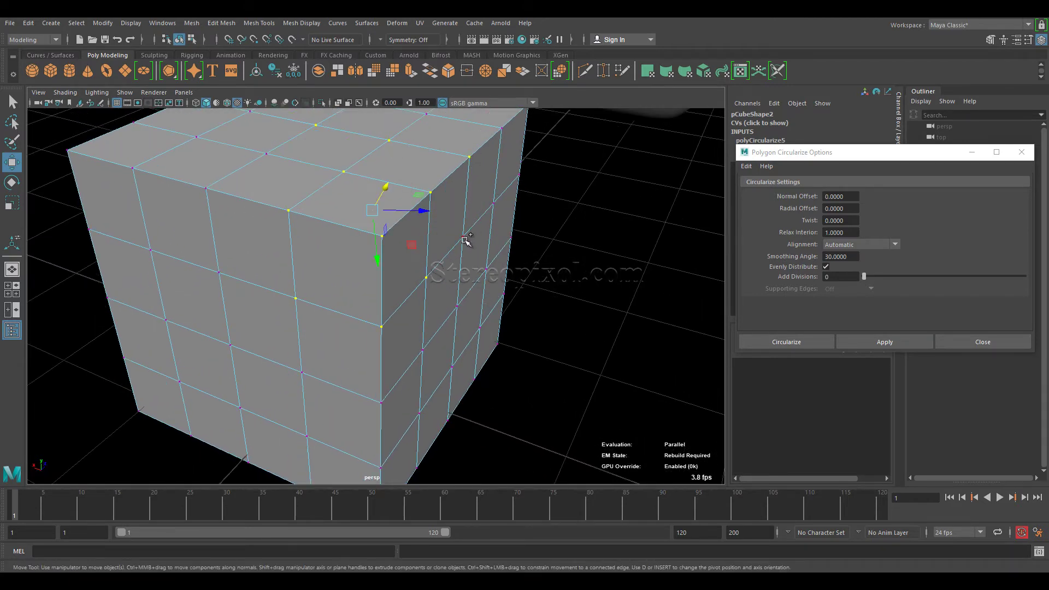
{"action": "left_click", "coordinate": [463, 237], "text": "shift"}
{"action": "left_click", "coordinate": [459, 307], "text": "shift"}
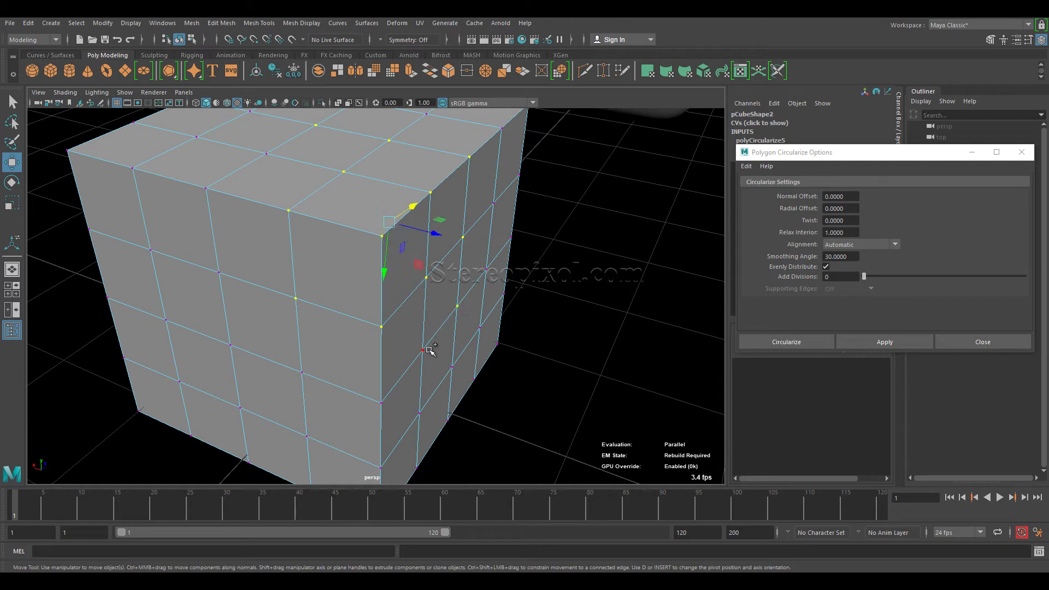
{"action": "left_click", "coordinate": [426, 350], "text": "shift"}
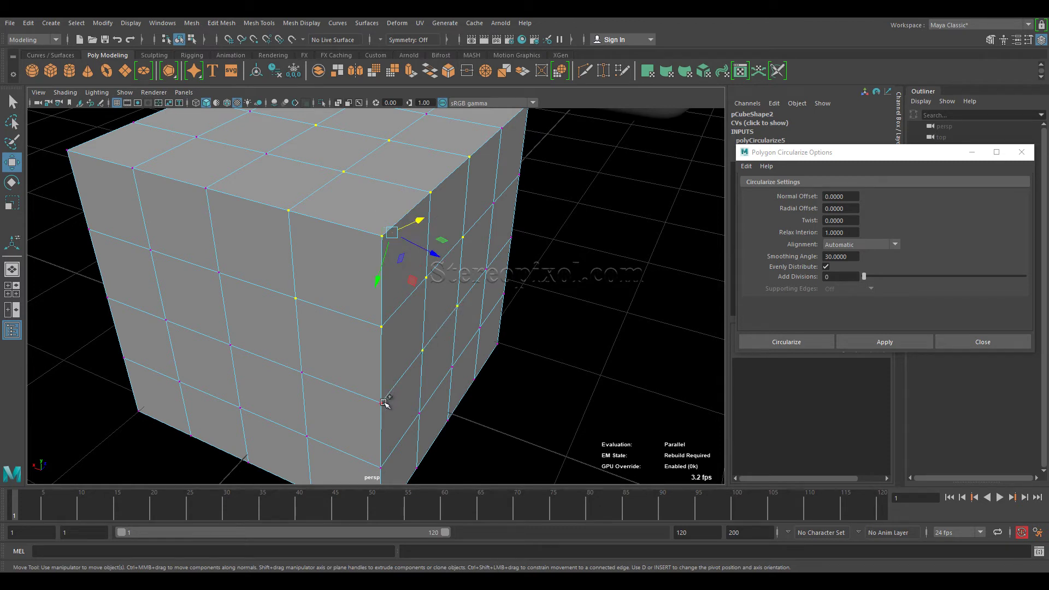
- Add the outer vertices on the remaining side face, completing a two-by-two face block on all three sides of the corner
{"action": "left_click", "coordinate": [301, 373], "text": "shift"}
{"action": "left_click", "coordinate": [218, 273], "text": "shift"}
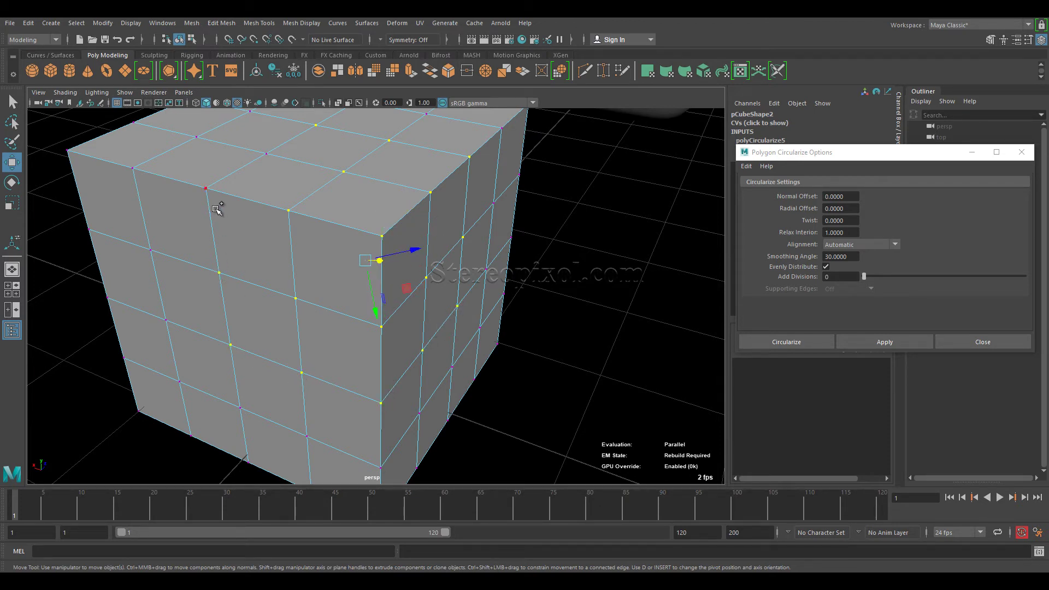
{"action": "left_click", "coordinate": [207, 190], "text": "shift"}
{"action": "left_click_drag", "start_coordinate": [543, 271], "coordinate": [606, 277], "text": "alt"}
{"action": "right_click_drag", "start_coordinate": [606, 278], "coordinate": [423, 284], "text": "alt"}
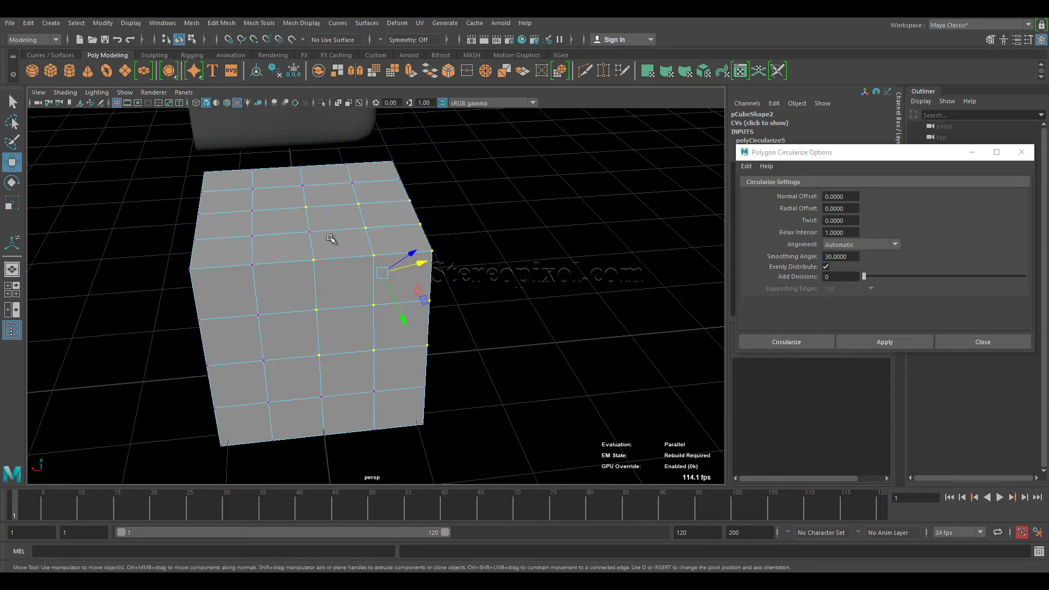
{"action": "left_click", "coordinate": [309, 232], "text": "shift"}
- Circularize the selected vertices of the two-by-two blocks around the cube's corner with Automatic alignment
{"action": "left_click_drag", "start_coordinate": [546, 307], "coordinate": [464, 290], "text": "alt"}
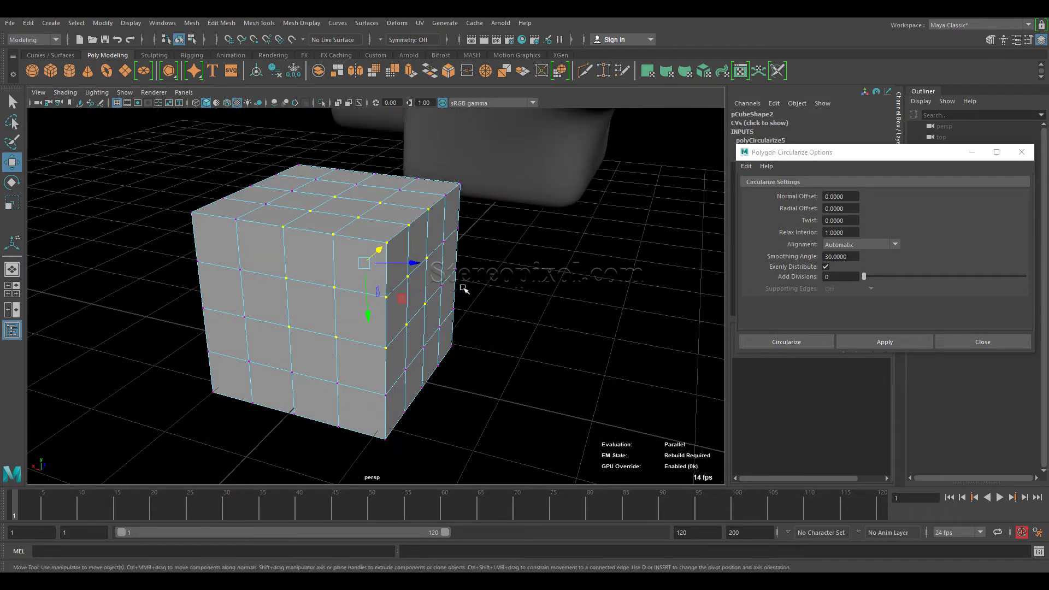
{"action": "right_click_drag", "start_coordinate": [464, 290], "coordinate": [431, 276], "text": "alt"}
{"action": "left_click_drag", "start_coordinate": [431, 276], "coordinate": [401, 289], "text": "alt"}
{"action": "right_click_drag", "start_coordinate": [401, 289], "coordinate": [614, 325], "text": "alt"}
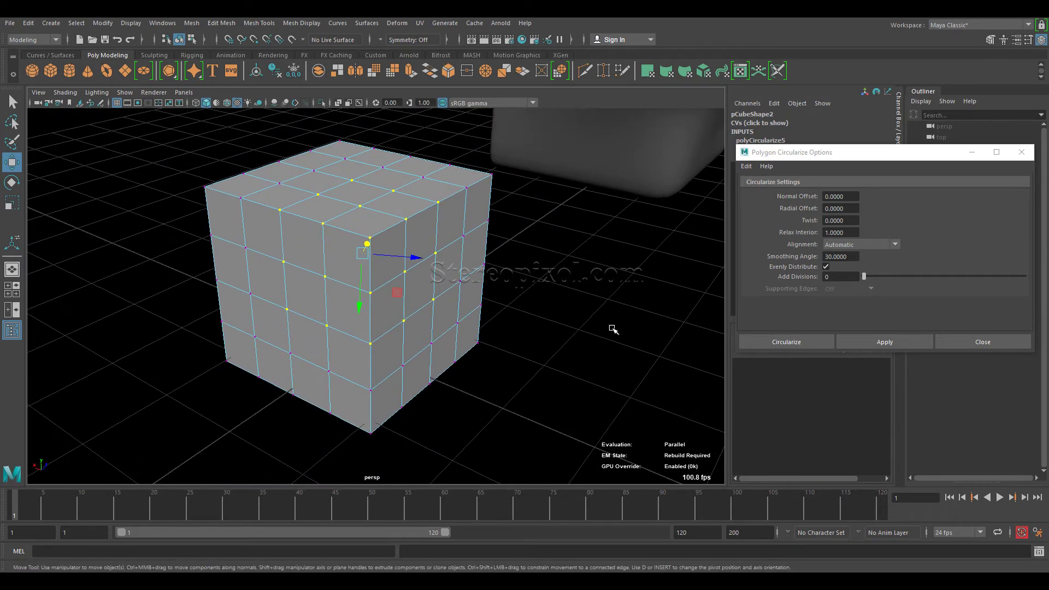
{"action": "left_click", "coordinate": [859, 342]}
{"action": "left_click_drag", "start_coordinate": [541, 327], "coordinate": [437, 316], "text": "alt"}
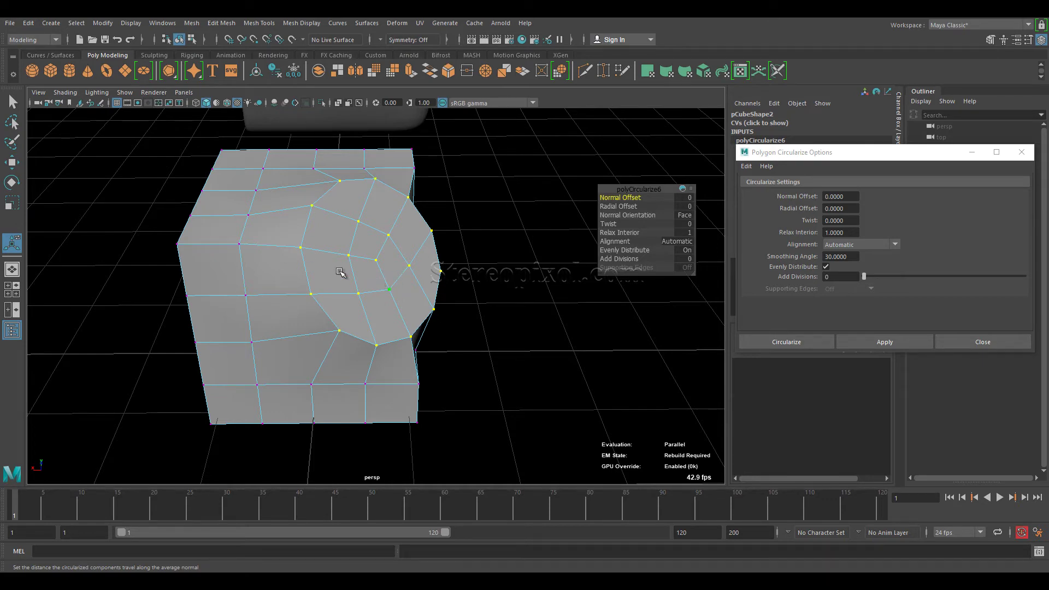
- Try offsetting the circularized corner with Normal Offset and undo the change
{"action": "left_click_drag", "start_coordinate": [342, 274], "coordinate": [360, 295], "text": "alt"}
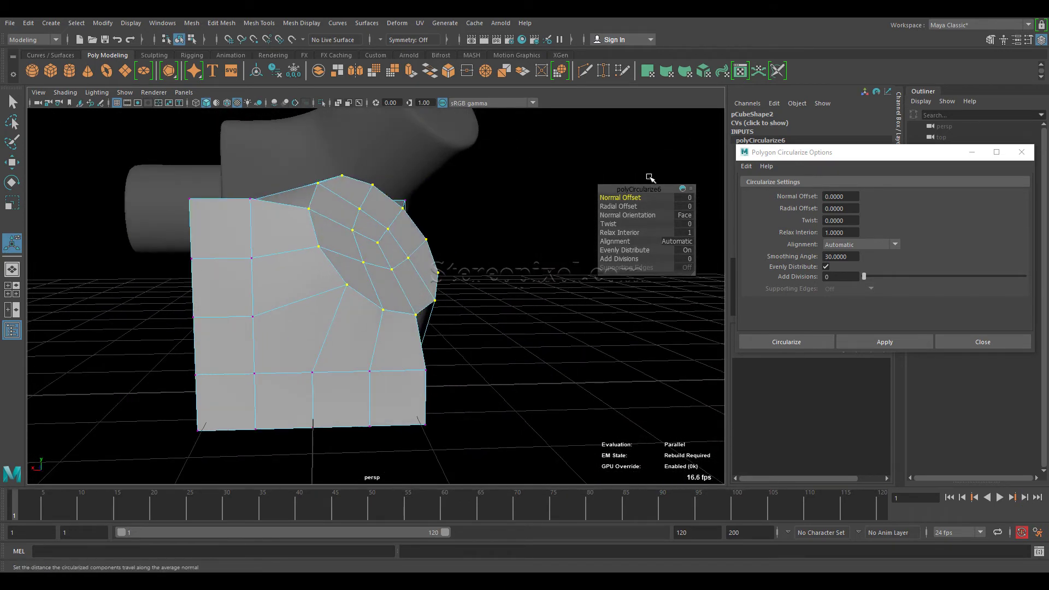
{"action": "left_click_drag", "start_coordinate": [394, 250], "coordinate": [469, 290], "text": "alt"}
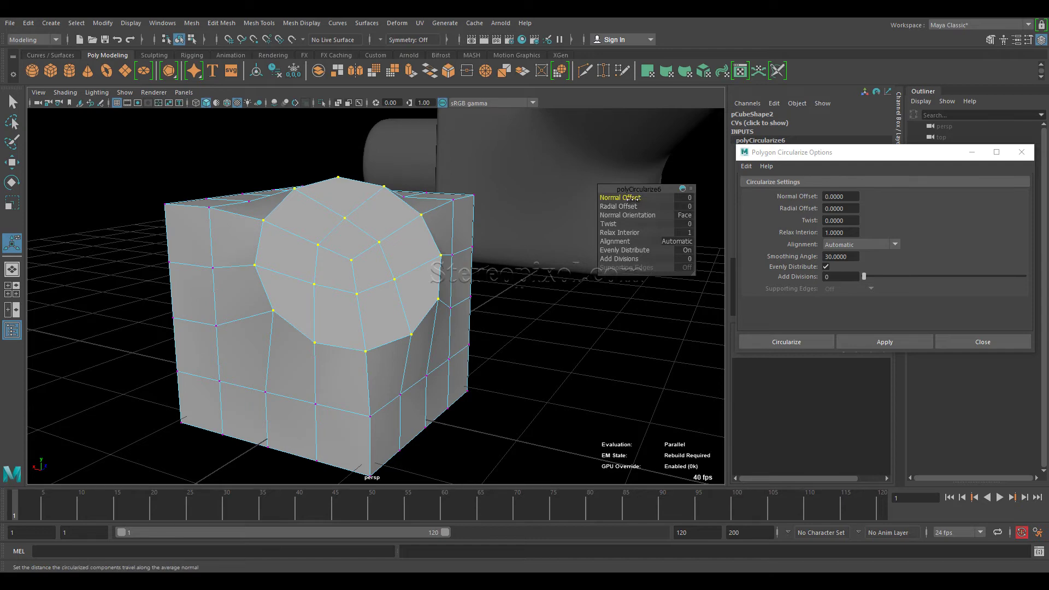
{"action": "left_click_drag", "start_coordinate": [632, 198], "coordinate": [632, 200]}
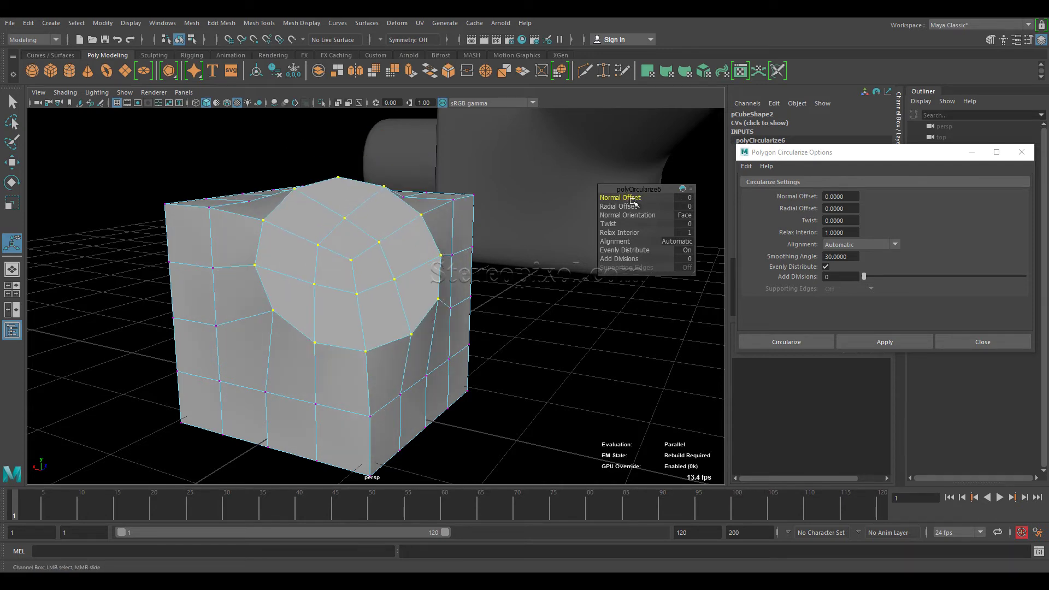
{"action": "left_click_drag", "start_coordinate": [381, 277], "coordinate": [444, 287], "text": "alt"}
{"action": "key", "text": "ctrl+z"}
- Try different Radial Offset values, including -0.4, on the circularized corner and undo each one
{"action": "mouse_move", "coordinate": [624, 200]}
{"action": "left_mouse_down"}
{"action": "mouse_move", "coordinate": [637, 199]}
{"action": "mouse_move", "coordinate": [618, 209]}
{"action": "left_mouse_up"}
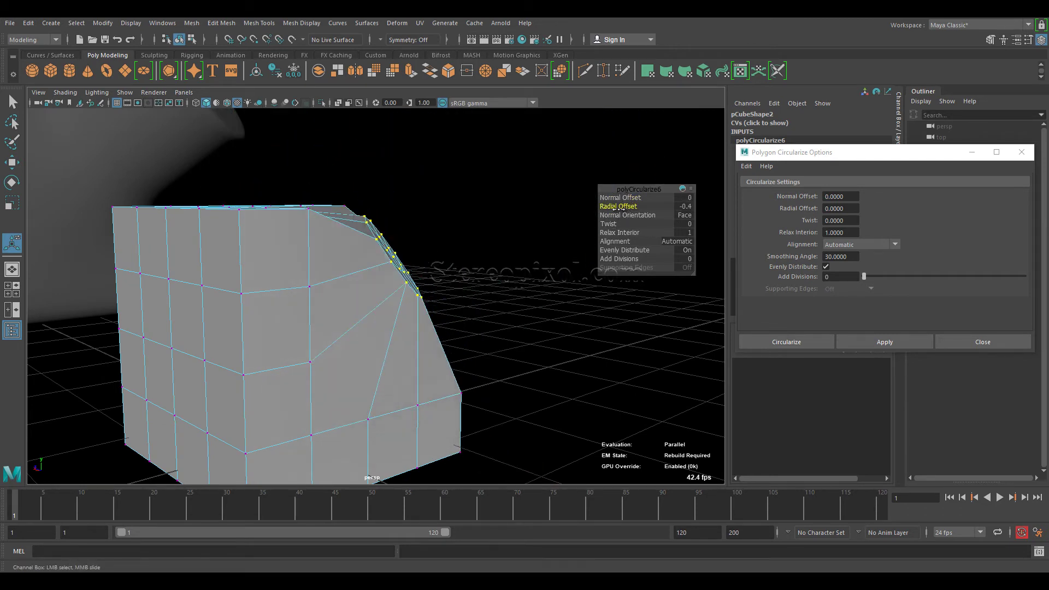
{"action": "key", "text": "ctrl+z"}
{"action": "left_click_drag", "start_coordinate": [449, 251], "coordinate": [408, 284], "text": "alt"}
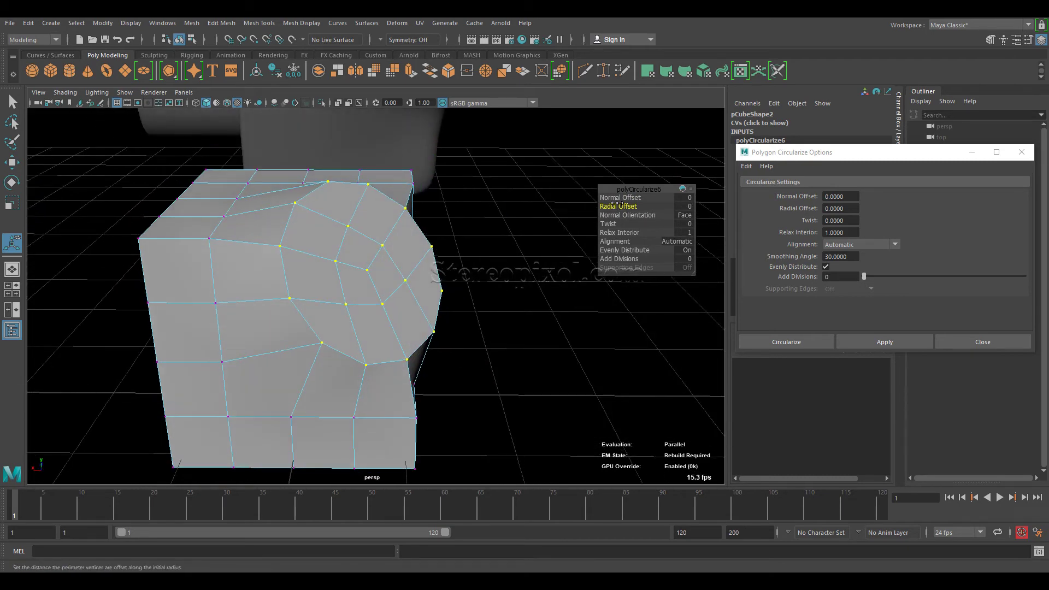
{"action": "left_click_drag", "start_coordinate": [617, 205], "coordinate": [626, 206]}
{"action": "key", "text": "ctrl+z"}
{"action": "mouse_move", "coordinate": [487, 272]}
{"action": "left_mouse_down", "text": "alt"}
{"action": "mouse_move", "coordinate": [503, 277]}
{"action": "mouse_move", "coordinate": [571, 241]}
{"action": "mouse_move", "coordinate": [499, 271]}
{"action": "left_mouse_up", "text": "alt"}
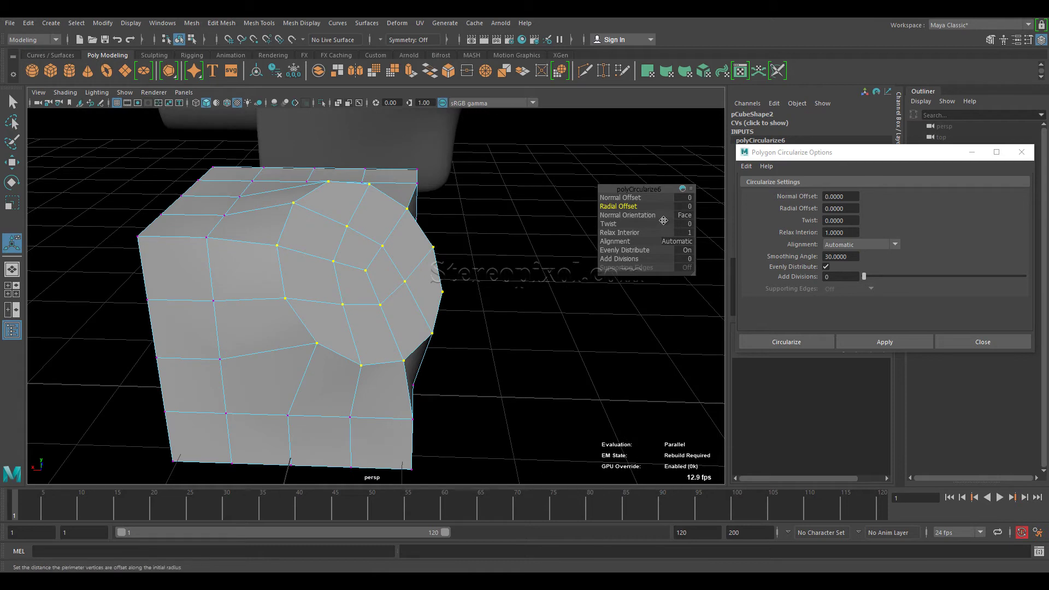
- Try Edge as the circle's Normal Orientation and undo back to Face
{"action": "left_click", "coordinate": [685, 215]}
{"action": "left_click", "coordinate": [704, 224]}
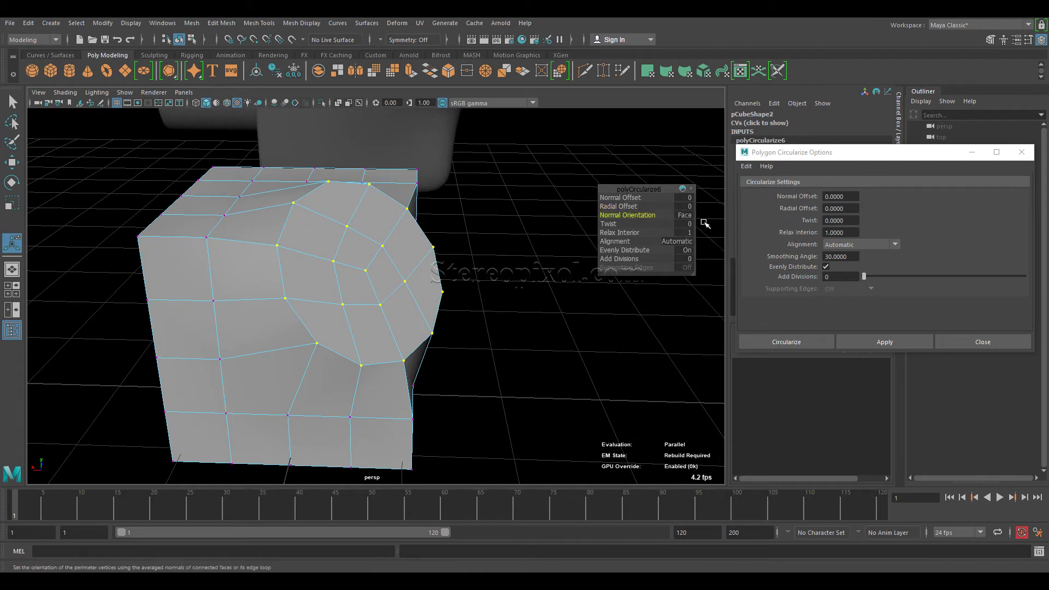
{"action": "key", "text": "ctrl+z"}
{"action": "left_click", "coordinate": [684, 216]}
{"action": "left_click", "coordinate": [711, 243]}
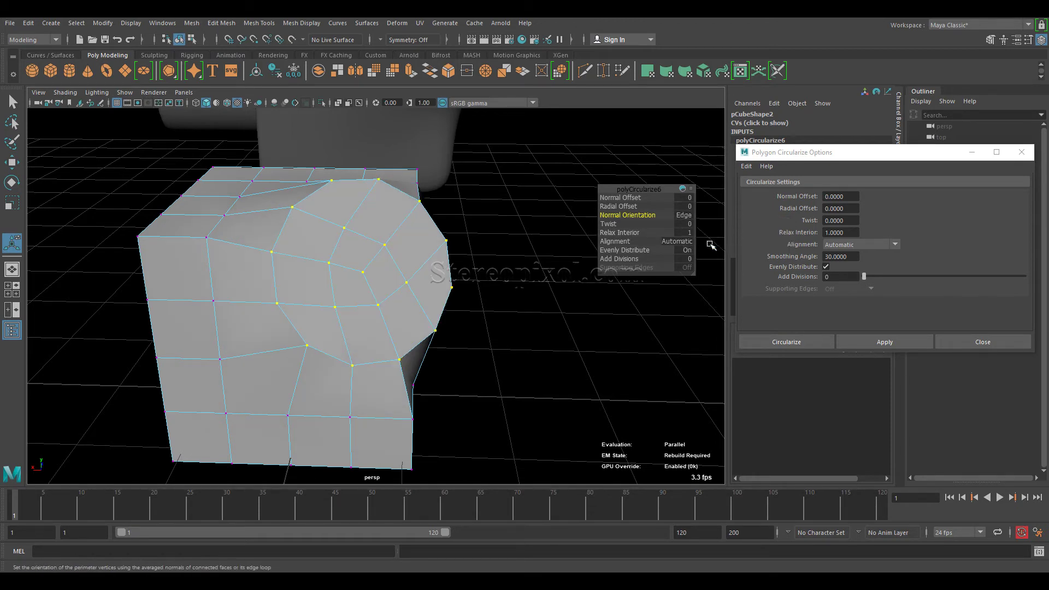
{"action": "mouse_move", "coordinate": [414, 271]}
{"action": "left_mouse_down", "text": "alt"}
{"action": "mouse_move", "coordinate": [328, 300]}
{"action": "mouse_move", "coordinate": [370, 327]}
{"action": "mouse_move", "coordinate": [400, 305]}
{"action": "mouse_move", "coordinate": [418, 258]}
{"action": "left_mouse_up", "text": "alt"}
{"action": "key", "text": "ctrl+z"}
{"action": "left_click", "coordinate": [661, 212]}
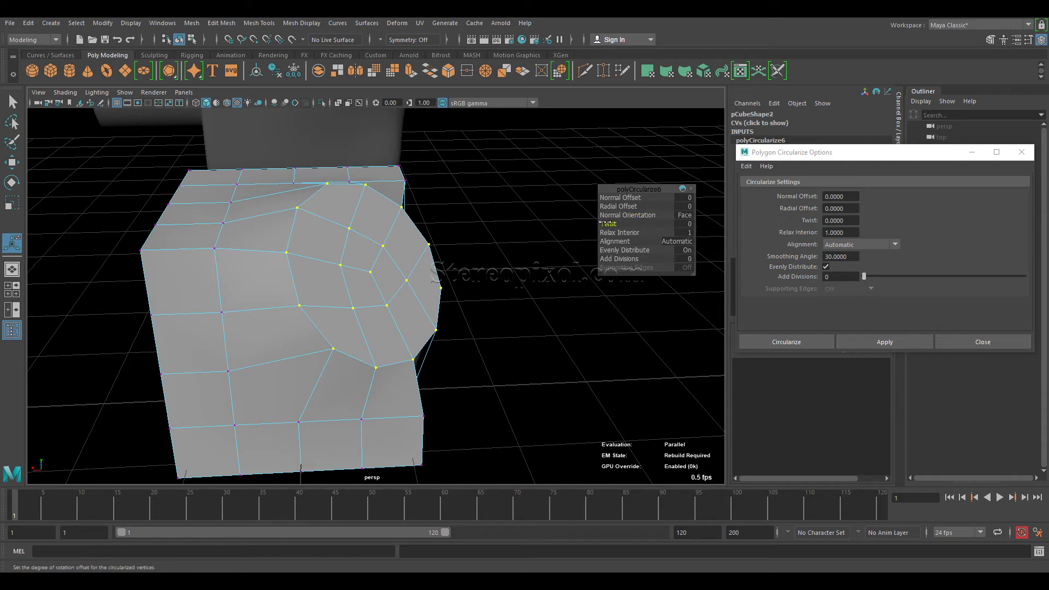
- Try rotating the circularized vertices with Twist and undo the rotation
{"action": "mouse_move", "coordinate": [606, 223]}
{"action": "left_mouse_down"}
{"action": "mouse_move", "coordinate": [536, 220]}
{"action": "mouse_move", "coordinate": [623, 225]}
{"action": "left_mouse_up"}
{"action": "key", "text": "ctrl+z"}
{"action": "left_click_drag", "start_coordinate": [475, 263], "coordinate": [456, 269], "text": "alt"}
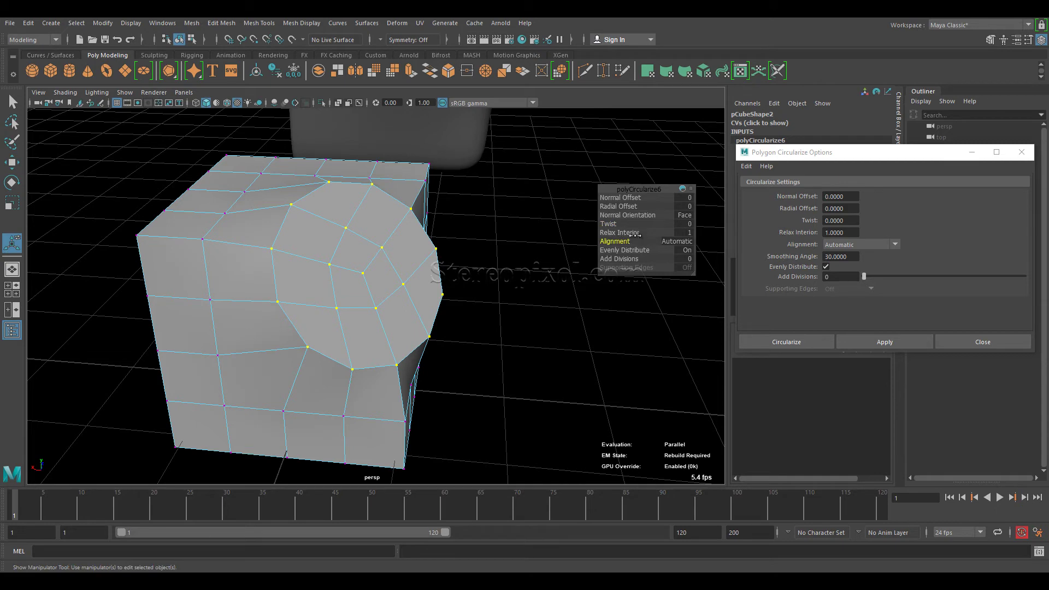
- Set Relax Interior to 0 for the circularized corner
{"action": "key", "text": "ctrl+z"}
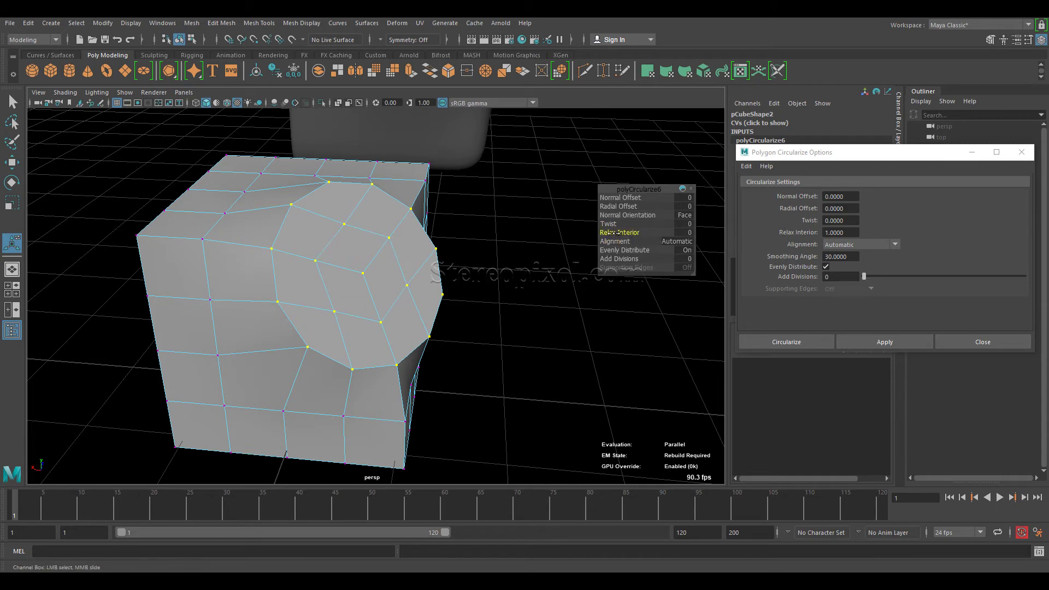
{"action": "left_click_drag", "start_coordinate": [617, 232], "coordinate": [633, 233]}
{"action": "left_click_drag", "start_coordinate": [341, 290], "coordinate": [310, 288], "text": "alt"}
{"action": "right_click_drag", "start_coordinate": [311, 287], "coordinate": [365, 297], "text": "alt"}
{"action": "left_click_drag", "start_coordinate": [365, 297], "coordinate": [297, 204], "text": "alt"}
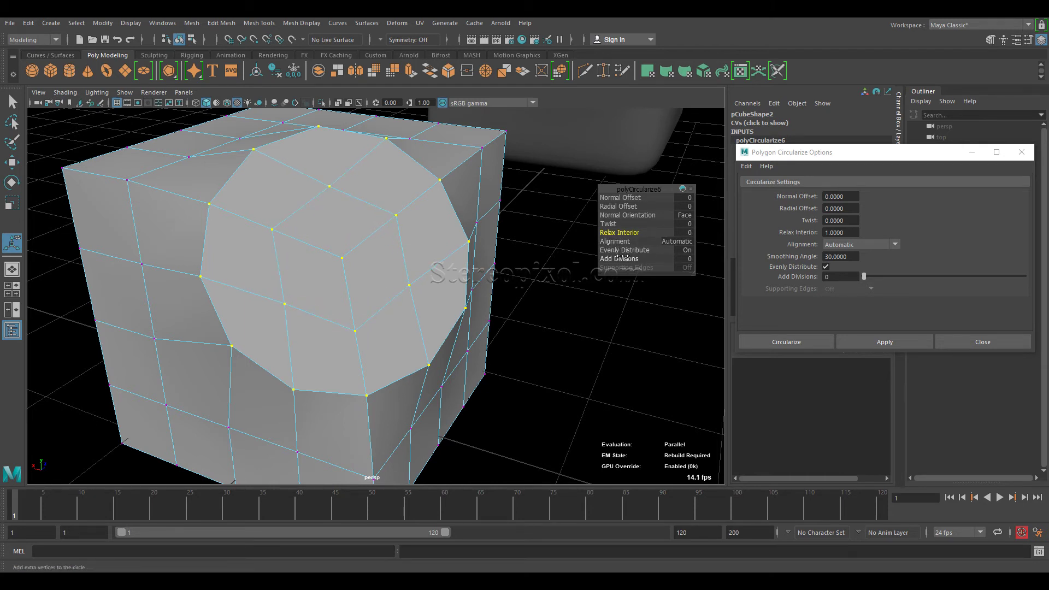
- Check the Evenly Distribute option and inspect the spacing of the circle's perimeter vertices
{"action": "left_click", "coordinate": [687, 251]}
{"action": "left_click", "coordinate": [687, 251]}
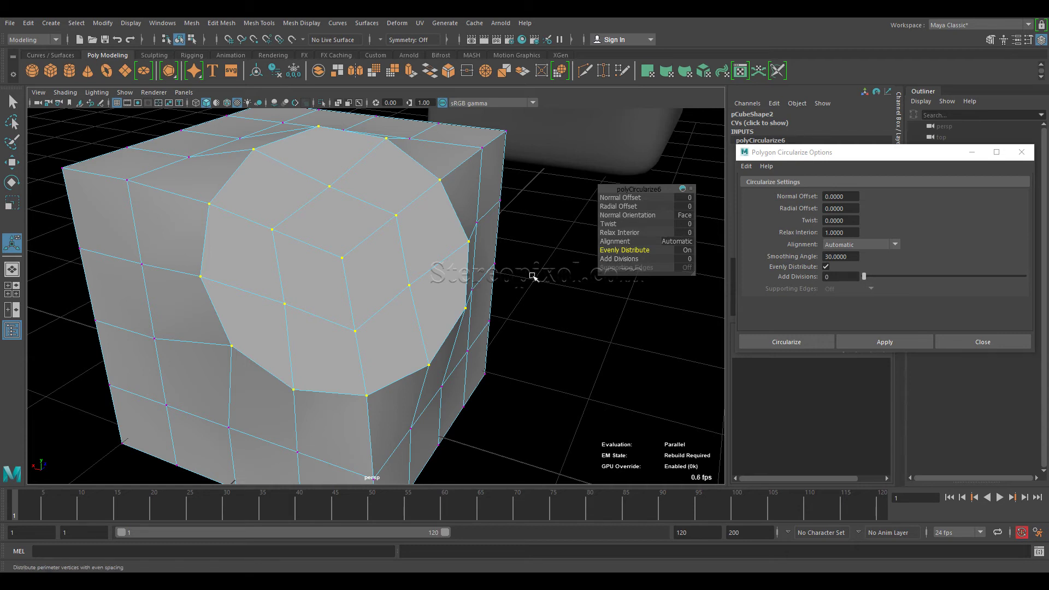
{"action": "left_click_drag", "start_coordinate": [424, 290], "coordinate": [526, 271], "text": "alt"}
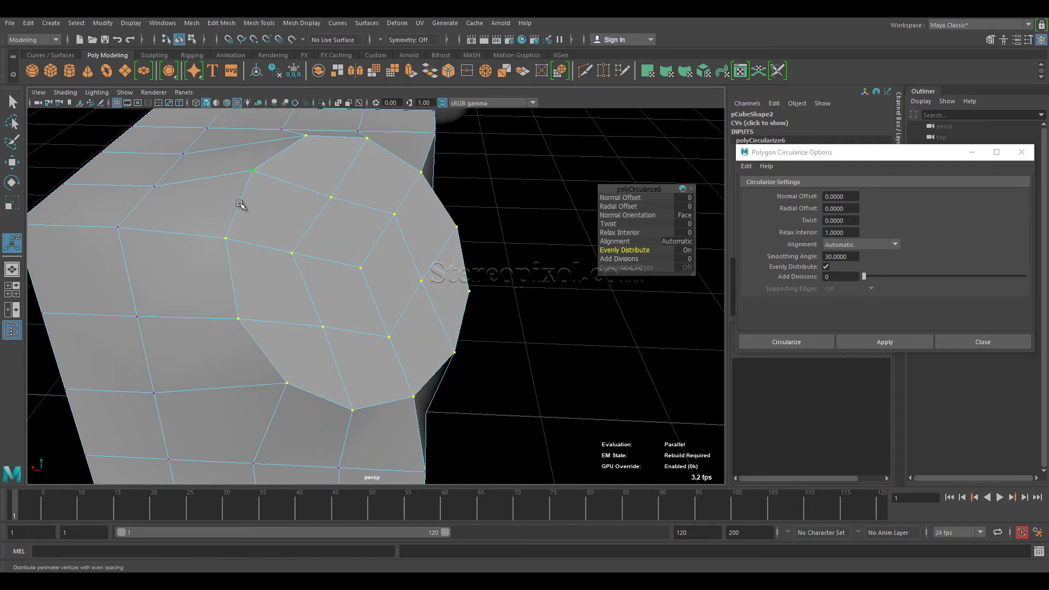
- Set Add Divisions to 1 to place extra vertices around the circle's perimeter
{"action": "left_click_drag", "start_coordinate": [618, 259], "coordinate": [621, 259]}
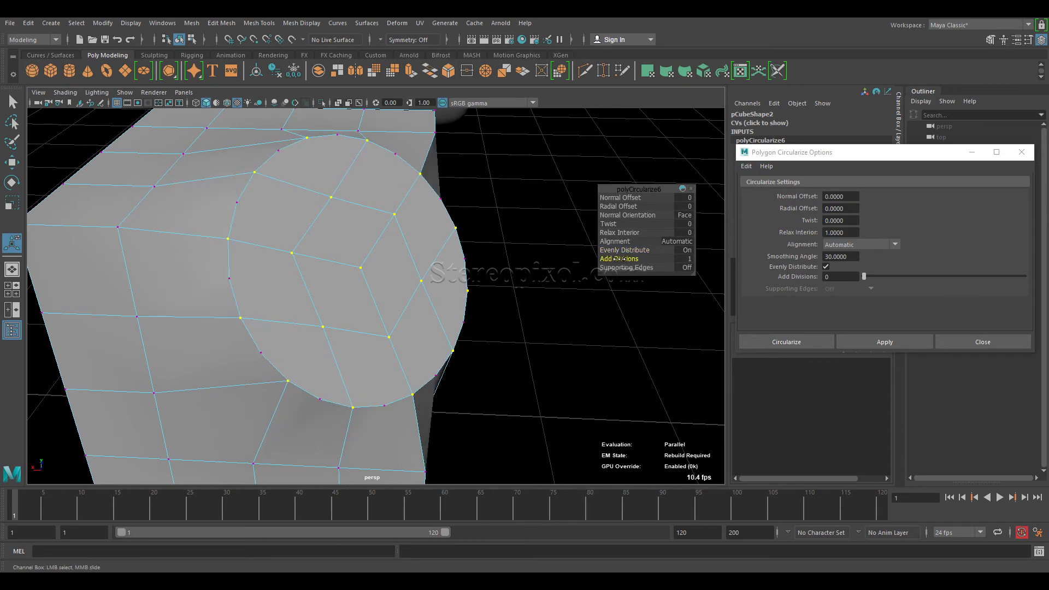
{"action": "left_click_drag", "start_coordinate": [496, 321], "coordinate": [469, 320], "text": "alt"}
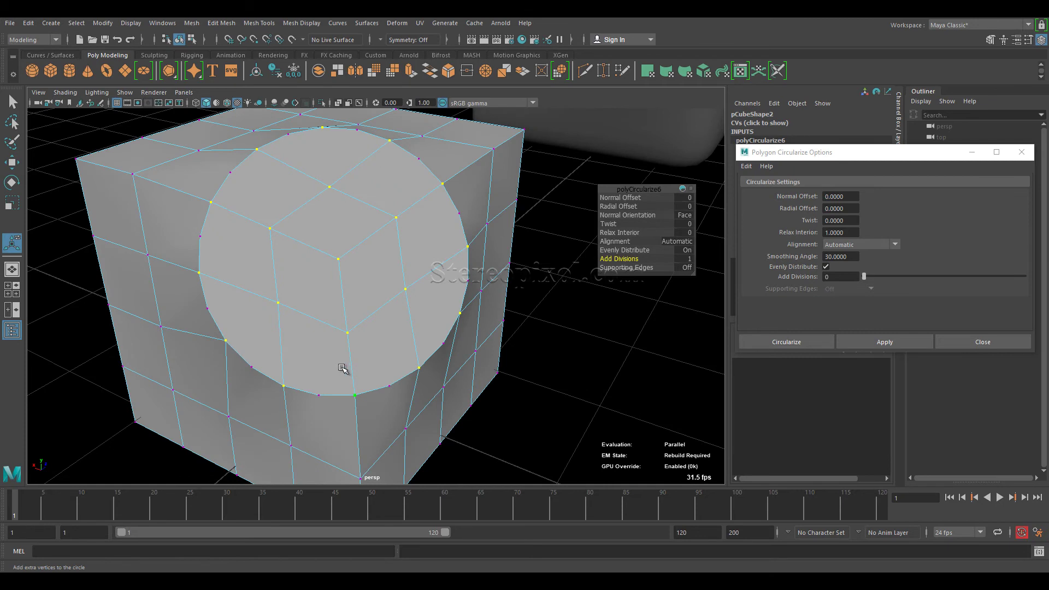
{"action": "left_click_drag", "start_coordinate": [342, 368], "coordinate": [279, 392], "text": "alt"}
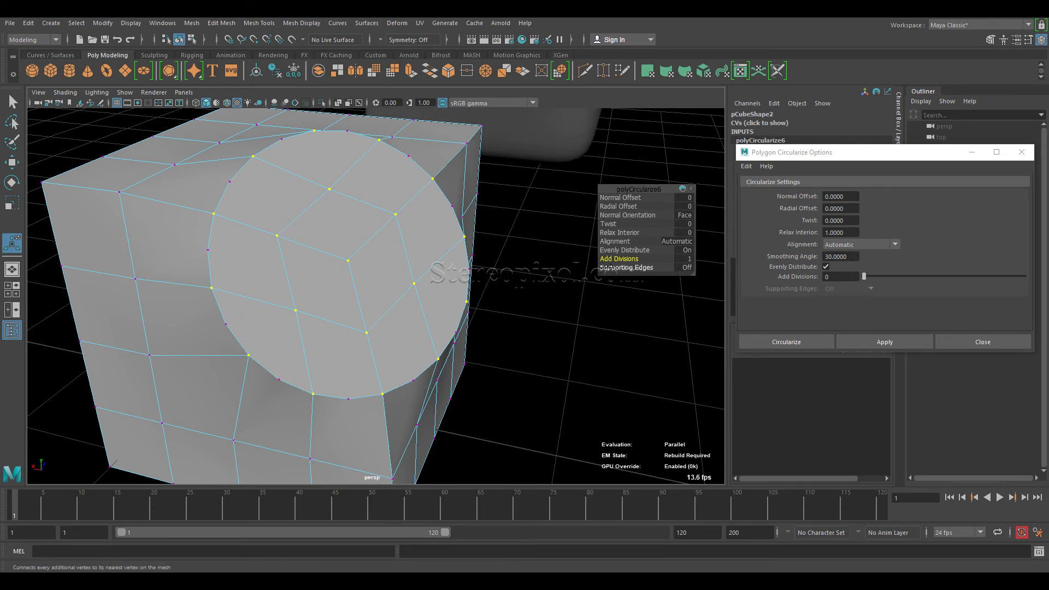
- Try the Exterior and Interior options of Supporting Edges on the divided circle
{"action": "left_click", "coordinate": [687, 268]}
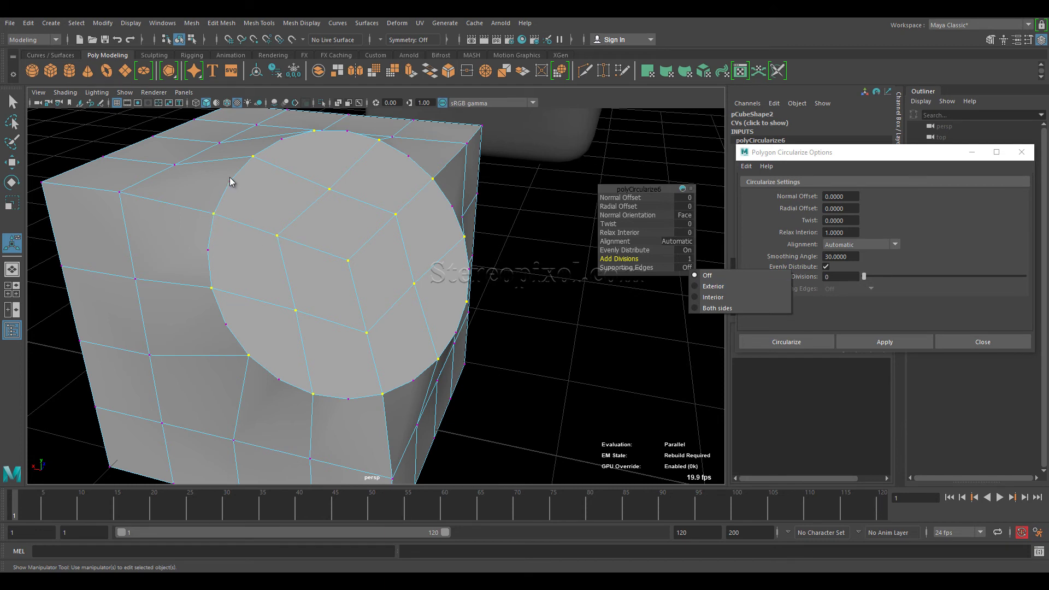
{"action": "left_click", "coordinate": [704, 287]}
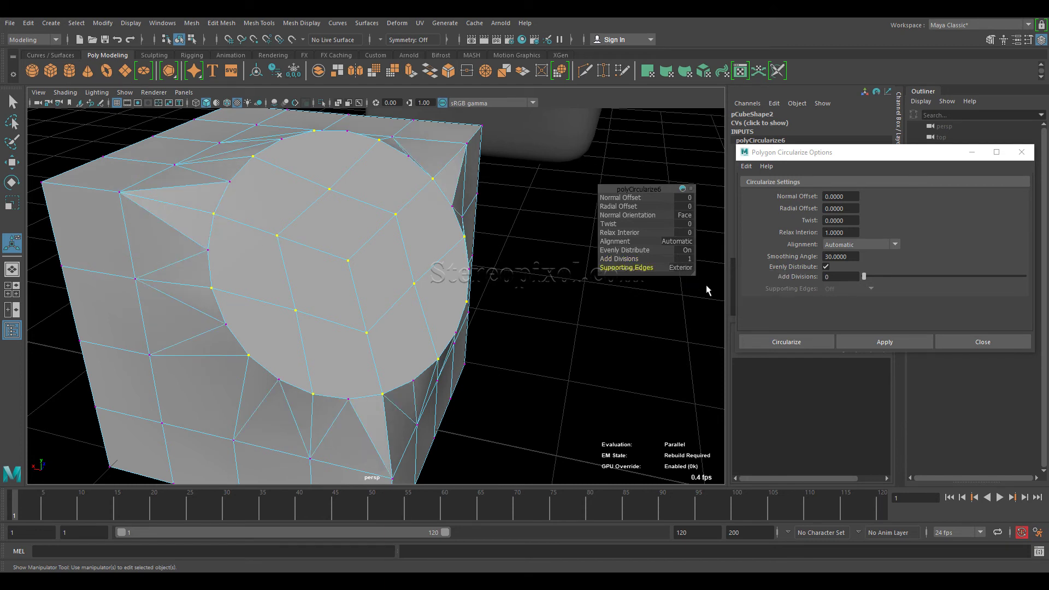
{"action": "left_click_drag", "start_coordinate": [222, 248], "coordinate": [249, 260], "text": "alt"}
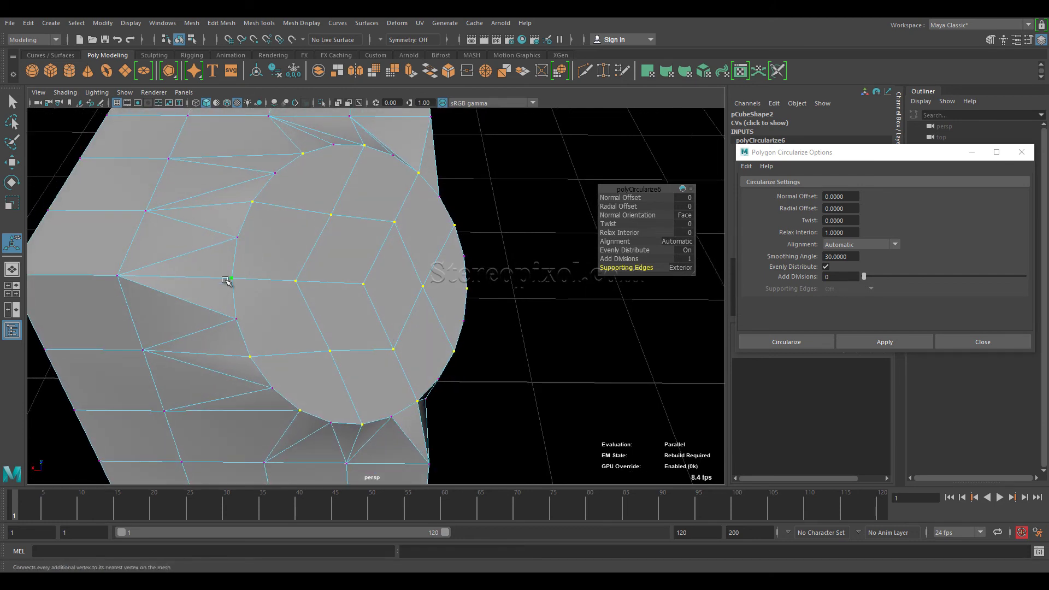
{"action": "left_click", "coordinate": [686, 273]}
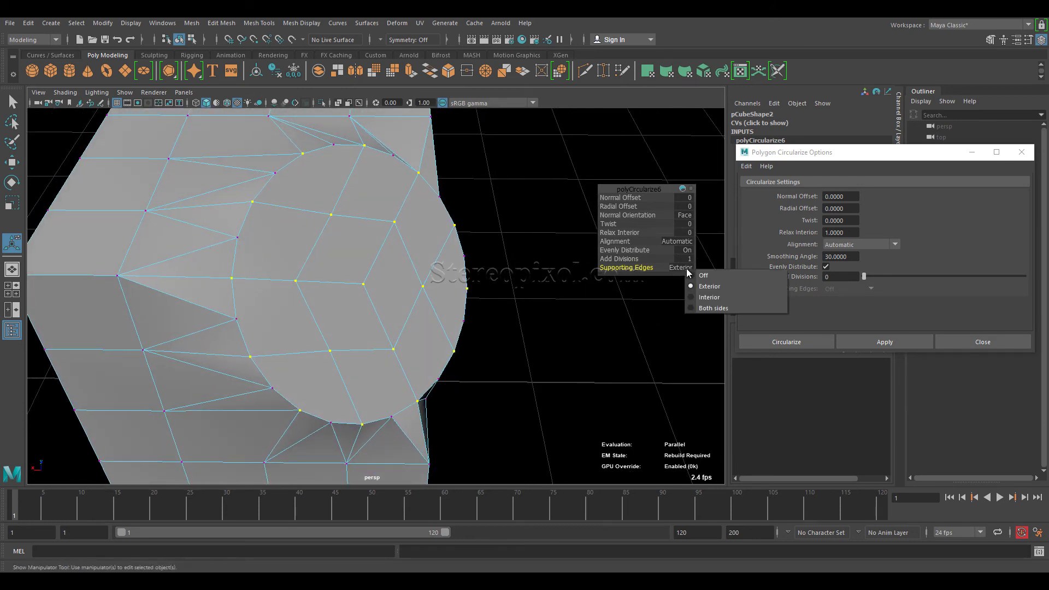
{"action": "left_click", "coordinate": [715, 298]}
{"action": "left_click_drag", "start_coordinate": [276, 264], "coordinate": [302, 285], "text": "alt"}
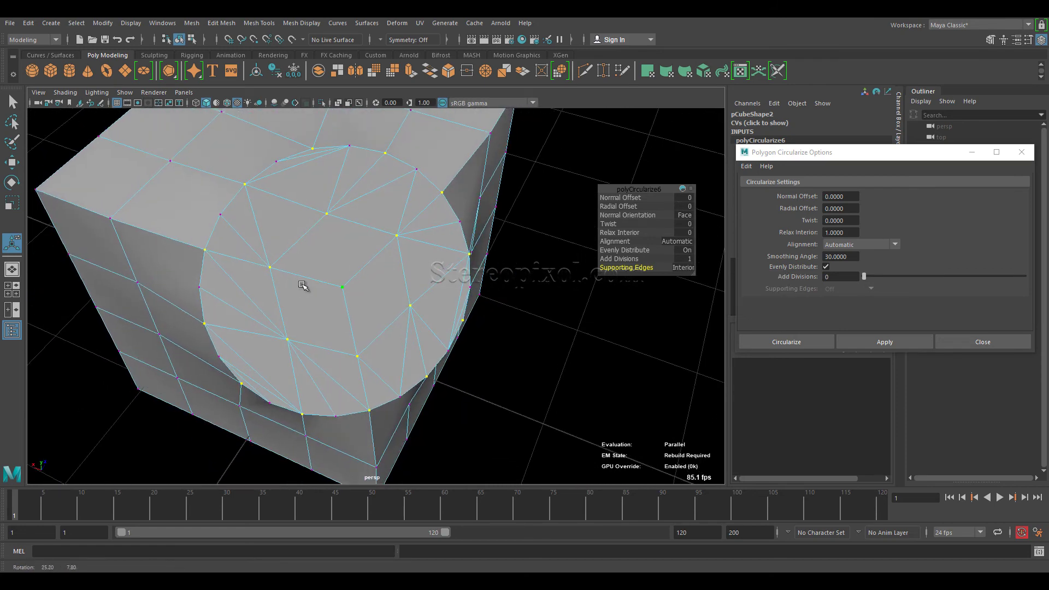
- Set Supporting Edges to Both sides and return Add Divisions to 0
{"action": "left_click", "coordinate": [687, 270]}
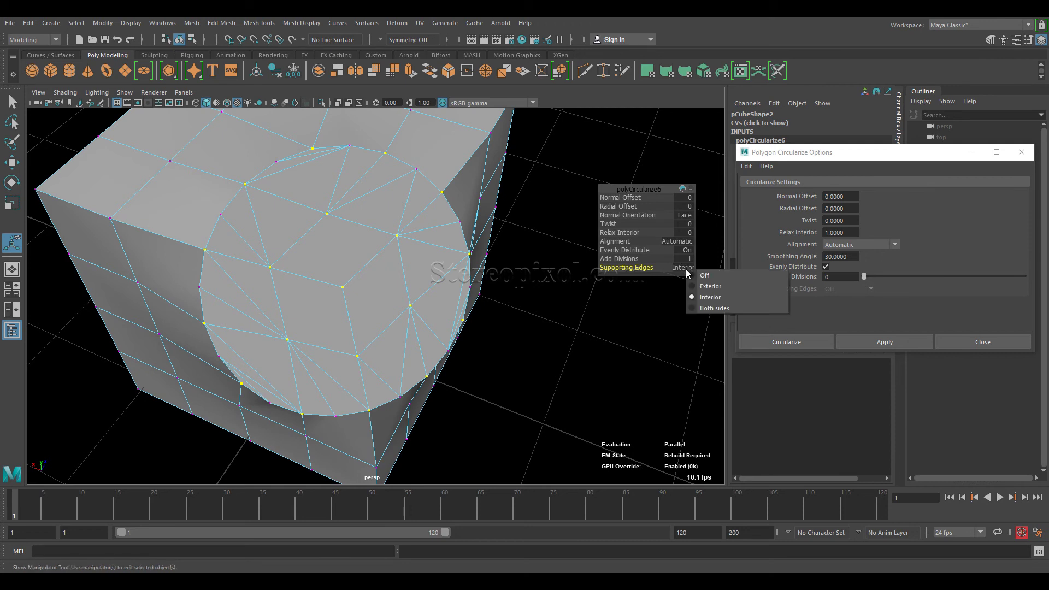
{"action": "left_click", "coordinate": [720, 308]}
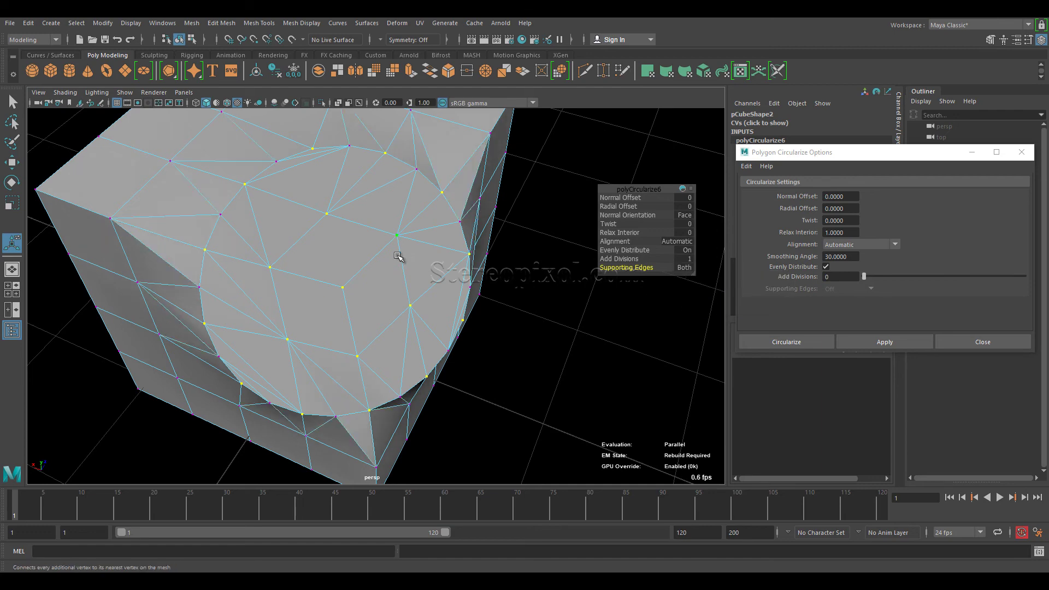
{"action": "left_click_drag", "start_coordinate": [242, 273], "coordinate": [325, 309], "text": "alt"}
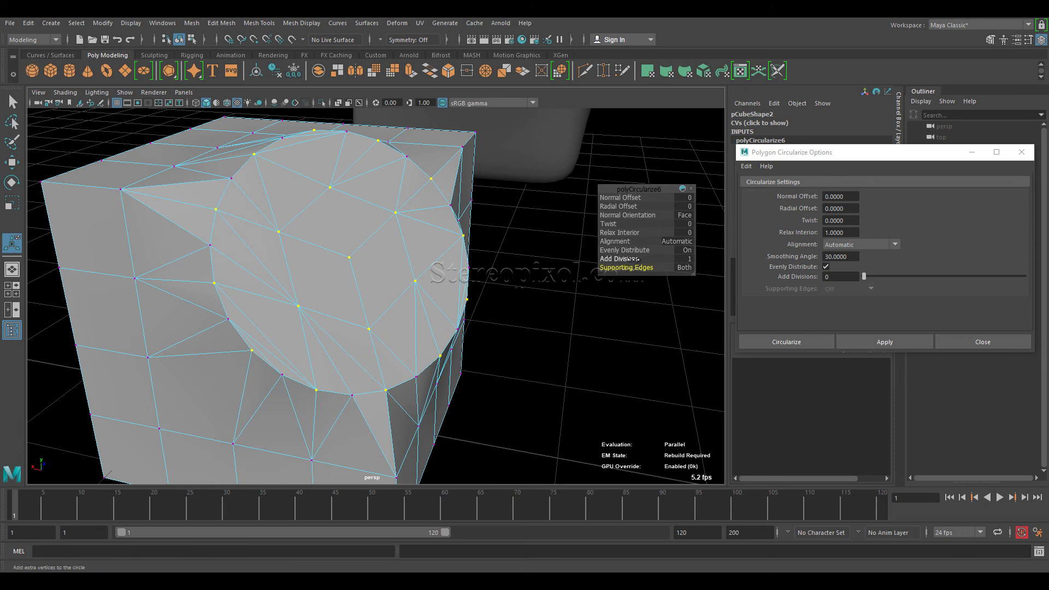
{"action": "left_click_drag", "start_coordinate": [634, 259], "coordinate": [613, 260]}
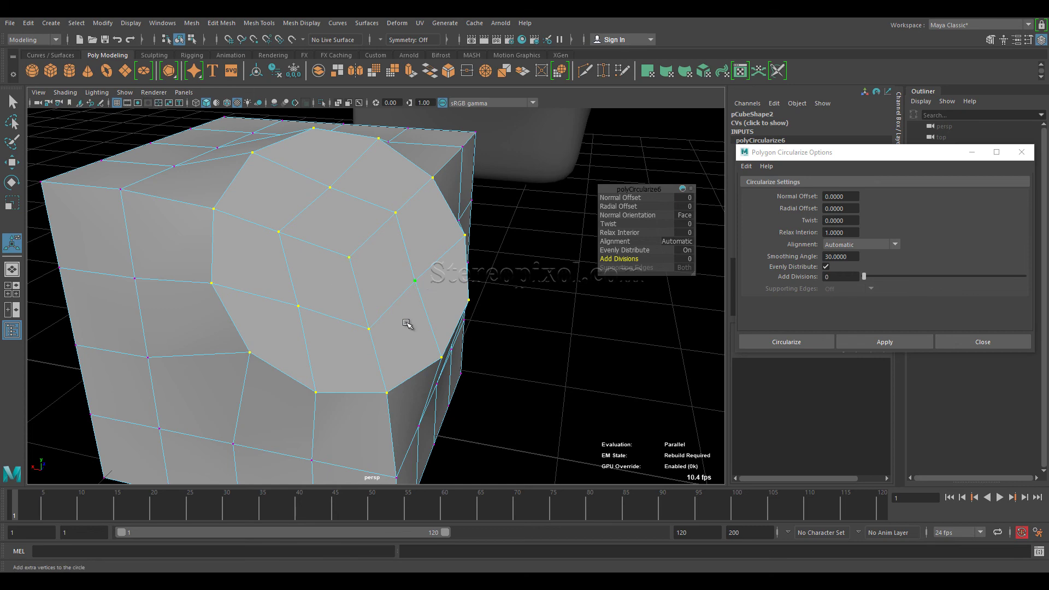
- Switch to face selection and select all the faces inside the circularized corner
{"action": "mouse_move", "coordinate": [407, 328]}
{"action": "right_mouse_down", "text": "alt"}
{"action": "mouse_move", "coordinate": [420, 336]}
{"action": "mouse_move", "coordinate": [397, 328]}
{"action": "right_mouse_up", "text": "alt"}
{"action": "mouse_move", "coordinate": [398, 328]}
{"action": "left_mouse_down", "text": "alt"}
{"action": "mouse_move", "coordinate": [553, 333]}
{"action": "mouse_move", "coordinate": [402, 344]}
{"action": "mouse_move", "coordinate": [480, 297]}
{"action": "mouse_move", "coordinate": [423, 282]}
{"action": "mouse_move", "coordinate": [400, 330]}
{"action": "left_mouse_up", "text": "alt"}
{"action": "key", "text": "q"}
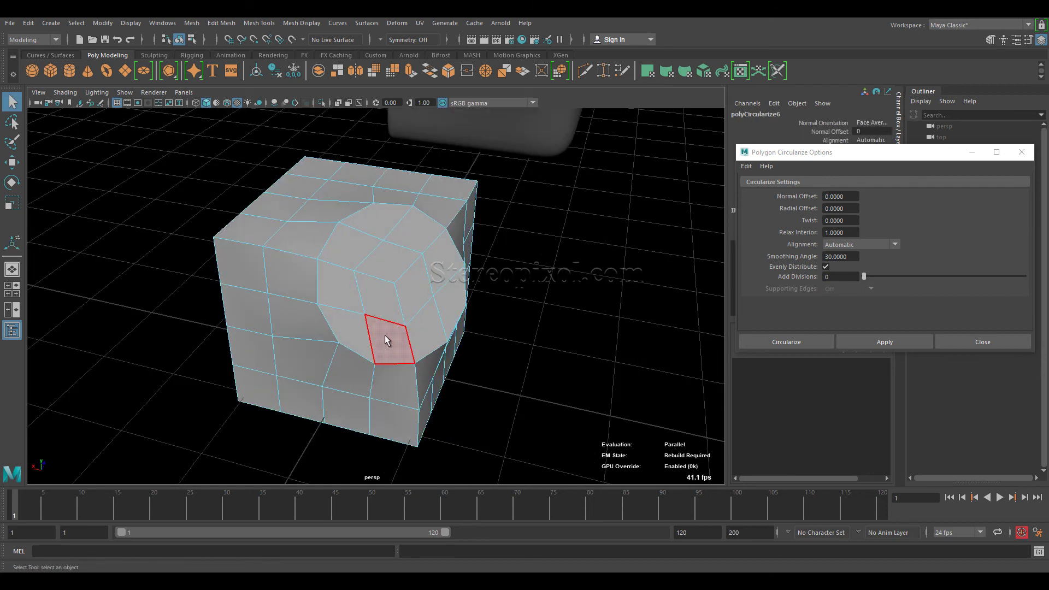
{"action": "left_click", "coordinate": [384, 335]}
{"action": "left_click", "coordinate": [376, 296], "text": "shift"}
{"action": "left_click", "coordinate": [416, 295], "text": "shift"}
{"action": "left_click", "coordinate": [428, 330], "text": "shift"}
{"action": "left_click", "coordinate": [449, 296], "text": "shift"}
{"action": "left_click", "coordinate": [443, 263], "text": "shift"}
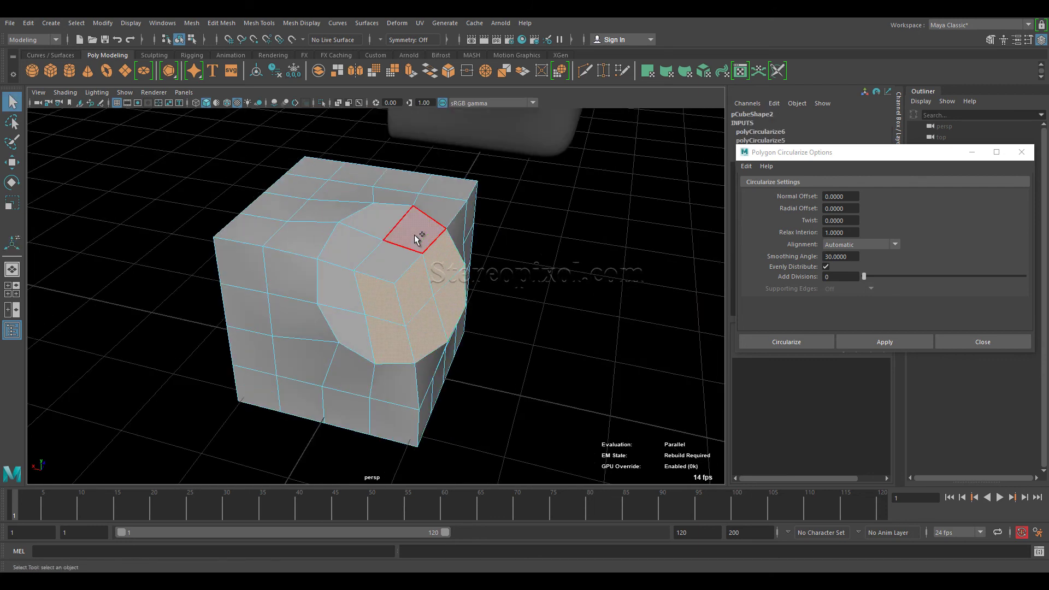
{"action": "left_click", "coordinate": [375, 221], "text": "shift"}
{"action": "left_click", "coordinate": [340, 291], "text": "ctrl+shift"}
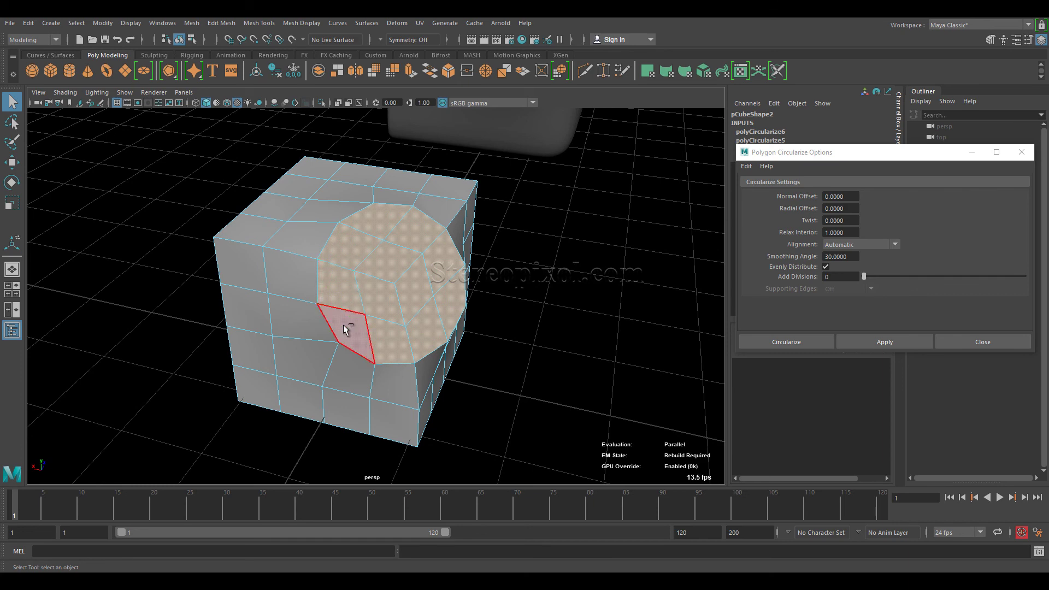
- Activate the Move tool and remove the stray underside faces from the selection
{"action": "left_click_drag", "start_coordinate": [343, 324], "coordinate": [457, 316], "text": "alt"}
{"action": "key", "text": "w"}
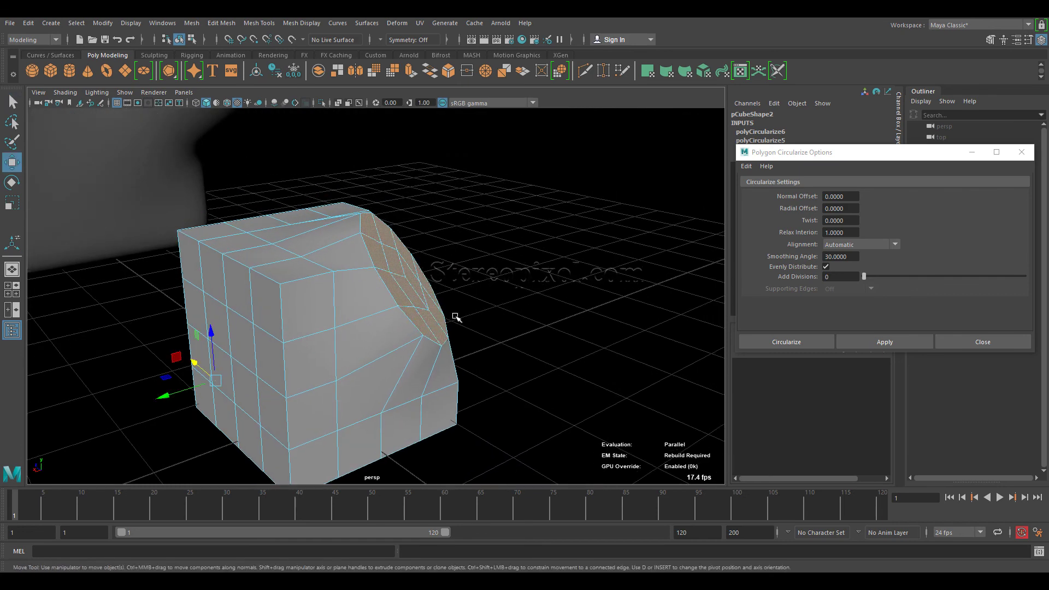
{"action": "left_click_drag", "start_coordinate": [327, 358], "coordinate": [358, 325], "text": "alt"}
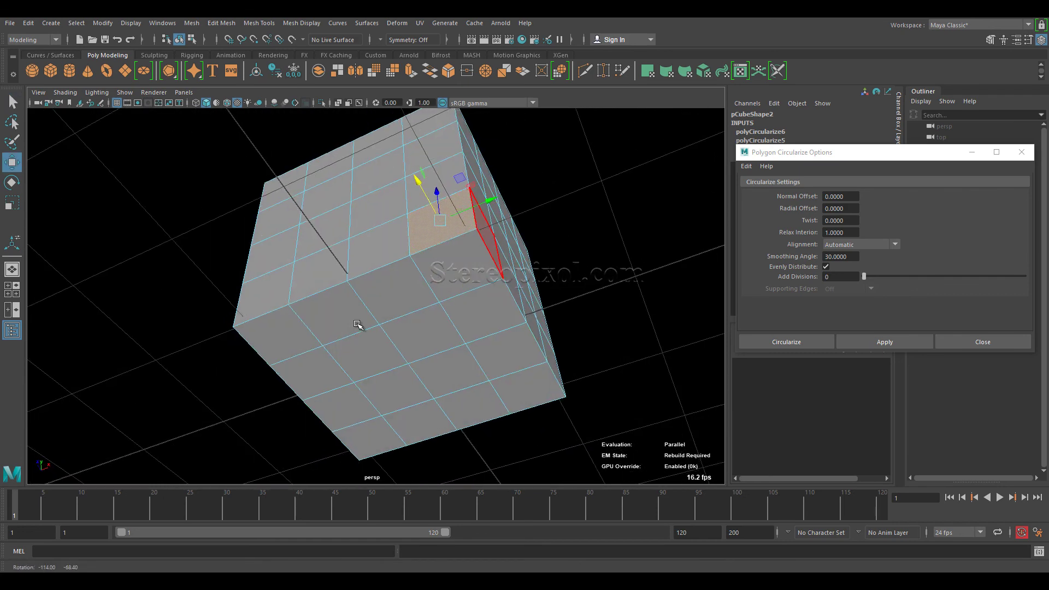
{"action": "left_click", "coordinate": [425, 236], "text": "ctrl"}
- Extrude the circular faces twice outward from the corner, a short ring followed by a long angled cylinder
{"action": "left_click_drag", "start_coordinate": [555, 276], "coordinate": [579, 166], "text": "alt"}
{"action": "key", "text": "ctrl+e"}
{"action": "key", "text": "ctrl+e"}
{"action": "scroll", "coordinate": [469, 328], "scroll_direction": "down", "scroll_amount": 3}
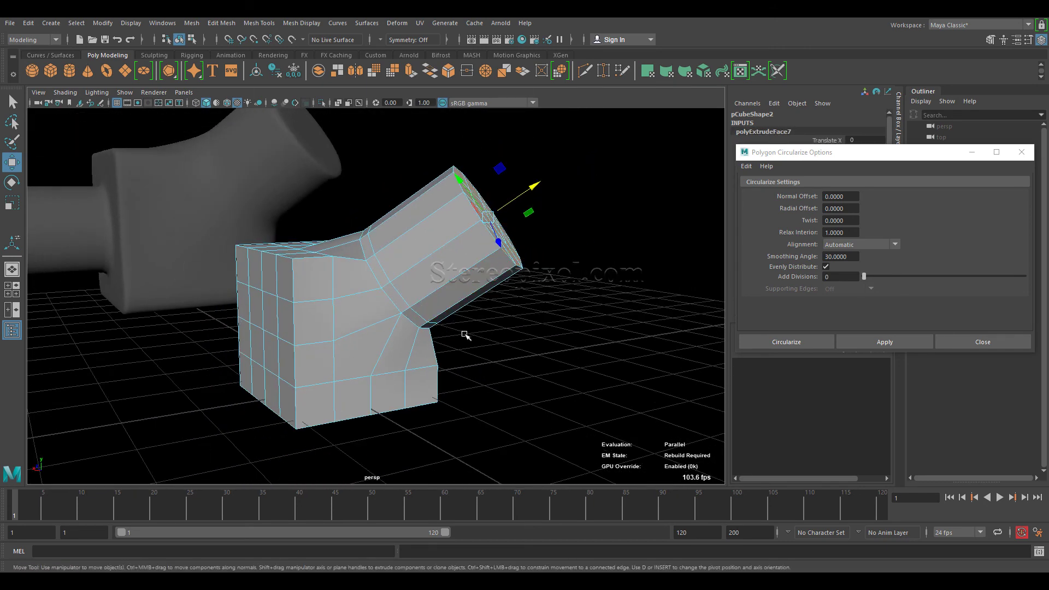
- Return to object mode, turn on smooth preview for the extruded cube and deselect it
{"action": "left_click_drag", "start_coordinate": [466, 332], "coordinate": [383, 316], "text": "alt"}
{"action": "right_click_drag", "start_coordinate": [382, 284], "coordinate": [418, 244]}
{"action": "scroll", "coordinate": [477, 320], "scroll_direction": "down", "scroll_amount": 3}
{"action": "left_click_drag", "start_coordinate": [475, 321], "coordinate": [416, 325], "text": "alt"}
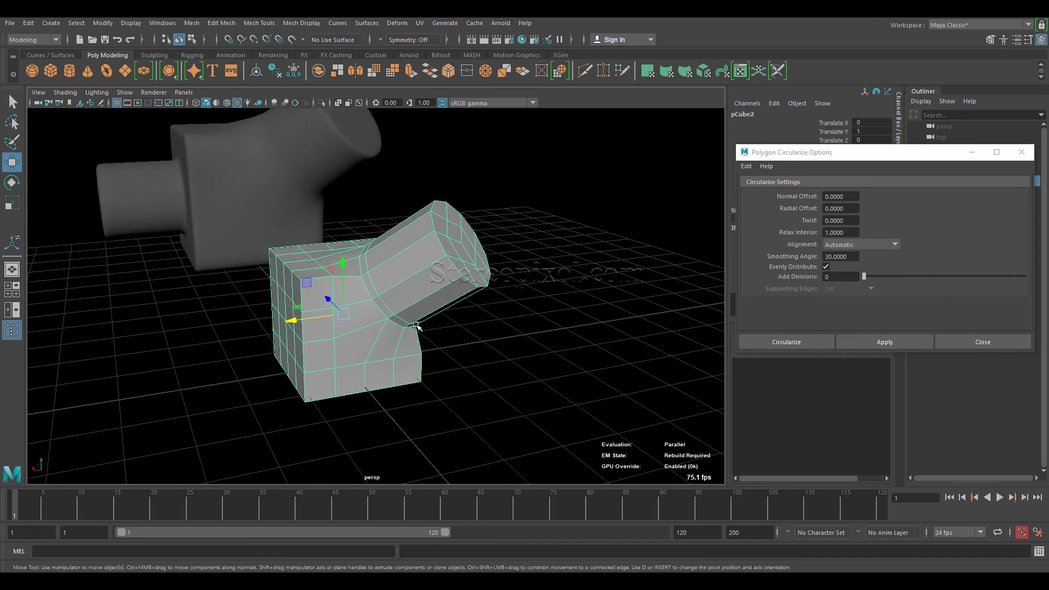
{"action": "key", "text": "3"}
{"action": "left_click", "coordinate": [451, 369]}
- Compare the smoothed cube with the larger dark pipe model from several angles
{"action": "left_click_drag", "start_coordinate": [340, 360], "coordinate": [522, 388], "text": "alt"}
{"action": "scroll", "coordinate": [522, 388], "scroll_direction": "up", "scroll_amount": 3}
{"action": "right_click_drag", "start_coordinate": [522, 388], "coordinate": [289, 285], "text": "alt"}
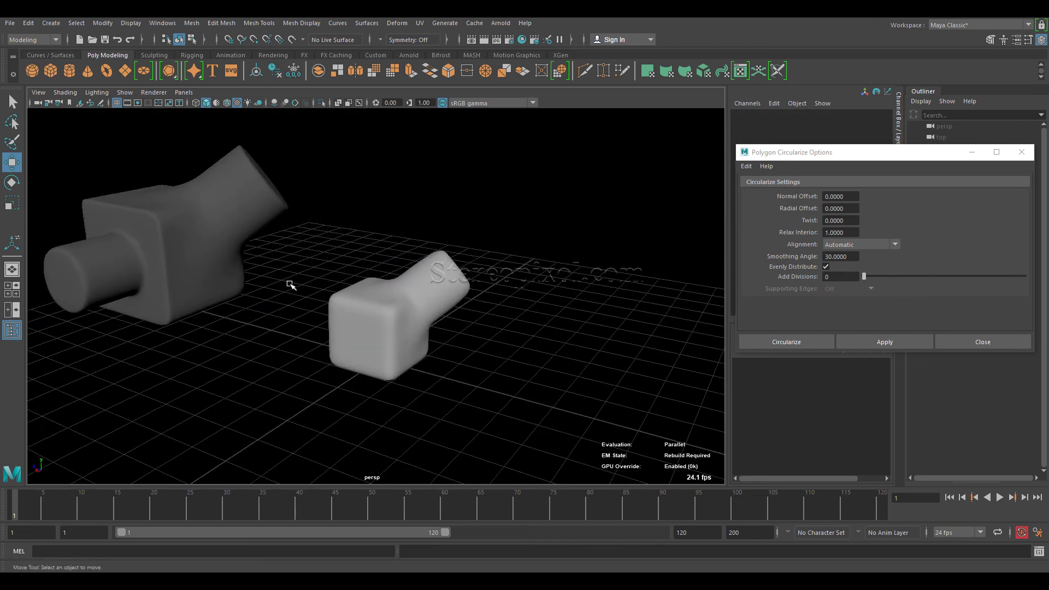
{"action": "left_click_drag", "start_coordinate": [290, 285], "coordinate": [336, 251], "text": "alt"}
{"action": "left_click", "coordinate": [336, 251]}
{"action": "left_click_drag", "start_coordinate": [366, 297], "coordinate": [340, 278], "text": "alt"}
{"action": "middle_click_drag", "start_coordinate": [404, 328], "coordinate": [294, 271], "text": "alt"}
{"action": "right_click_drag", "start_coordinate": [296, 272], "coordinate": [351, 300], "text": "alt"}
{"action": "left_click", "coordinate": [400, 323]}
{"action": "left_click_drag", "start_coordinate": [405, 332], "coordinate": [427, 321], "text": "alt"}
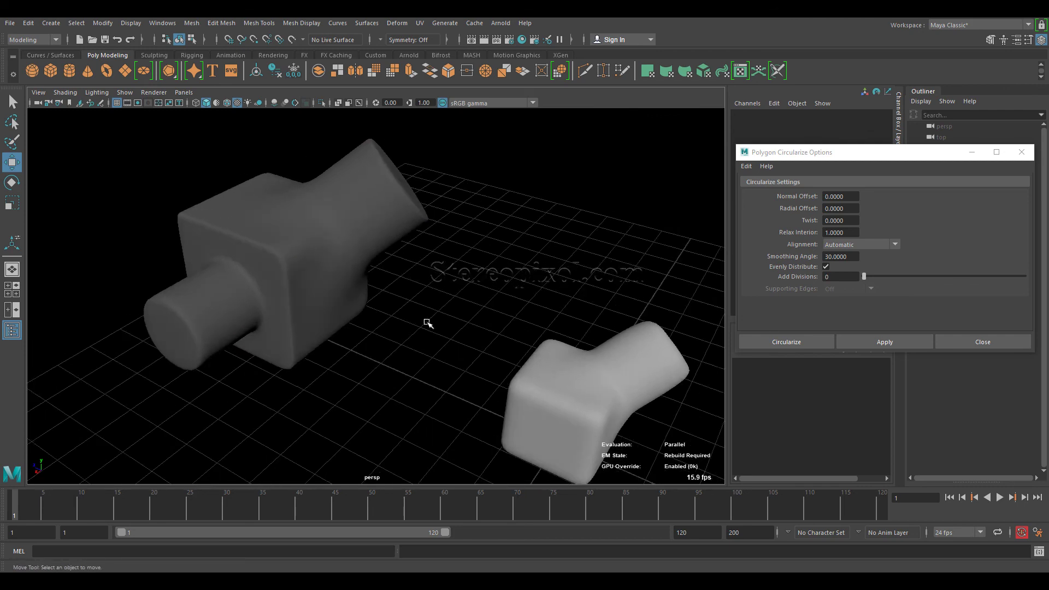
- Select the larger dark pipe model to examine its wireframe beside the smoothed cube
{"action": "middle_click_drag", "start_coordinate": [426, 322], "coordinate": [375, 296], "text": "alt"}
{"action": "left_click", "coordinate": [297, 300]}
{"action": "left_click_drag", "start_coordinate": [212, 233], "coordinate": [475, 369], "text": "alt"}
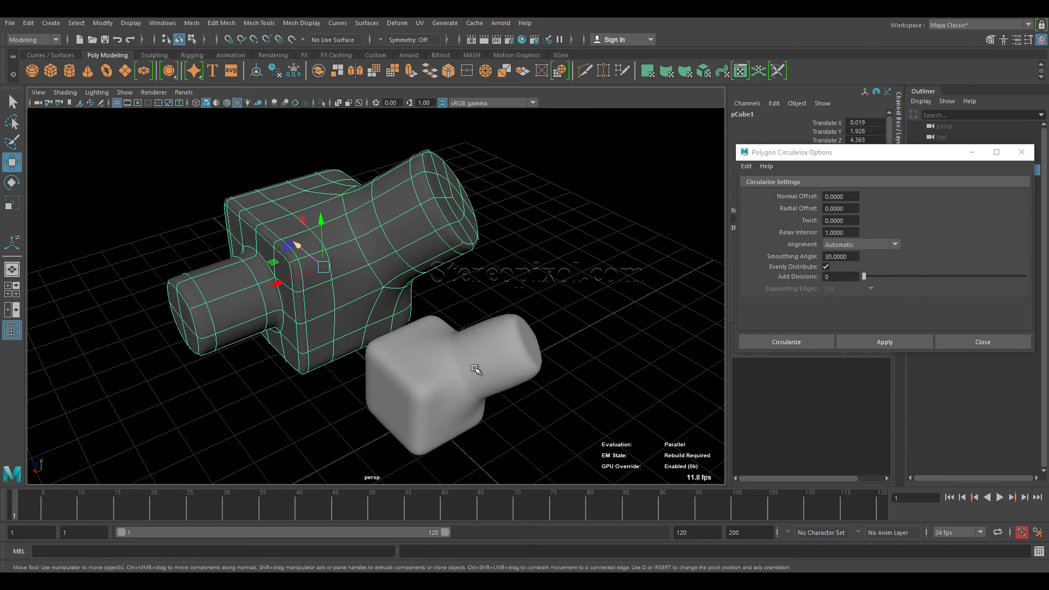